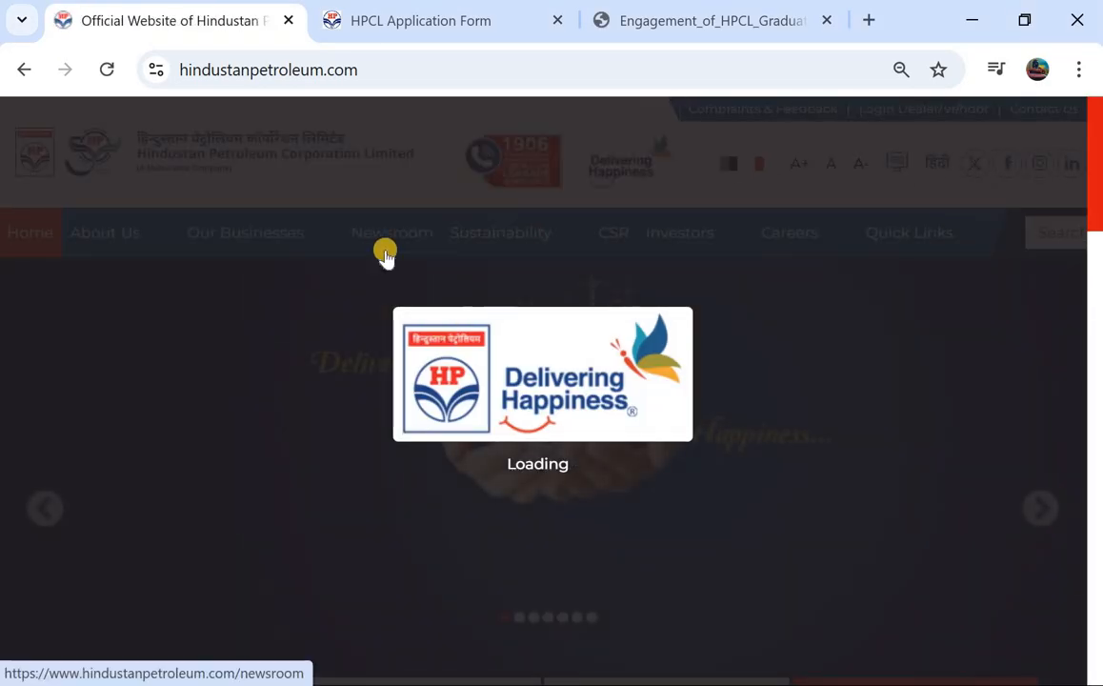
Step: Drag the Graduate Apprentice Trainees notice PDF tab into the second tab position
scroll(410, 438, "down", 3)
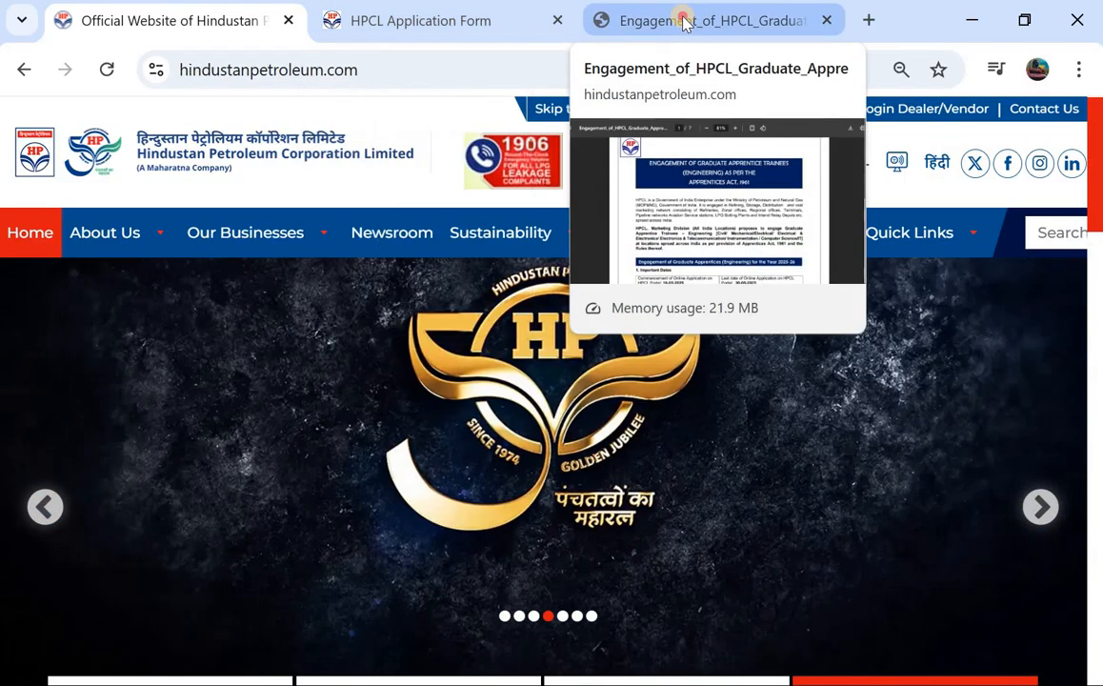
left_click_drag(669, 34, 443, 27)
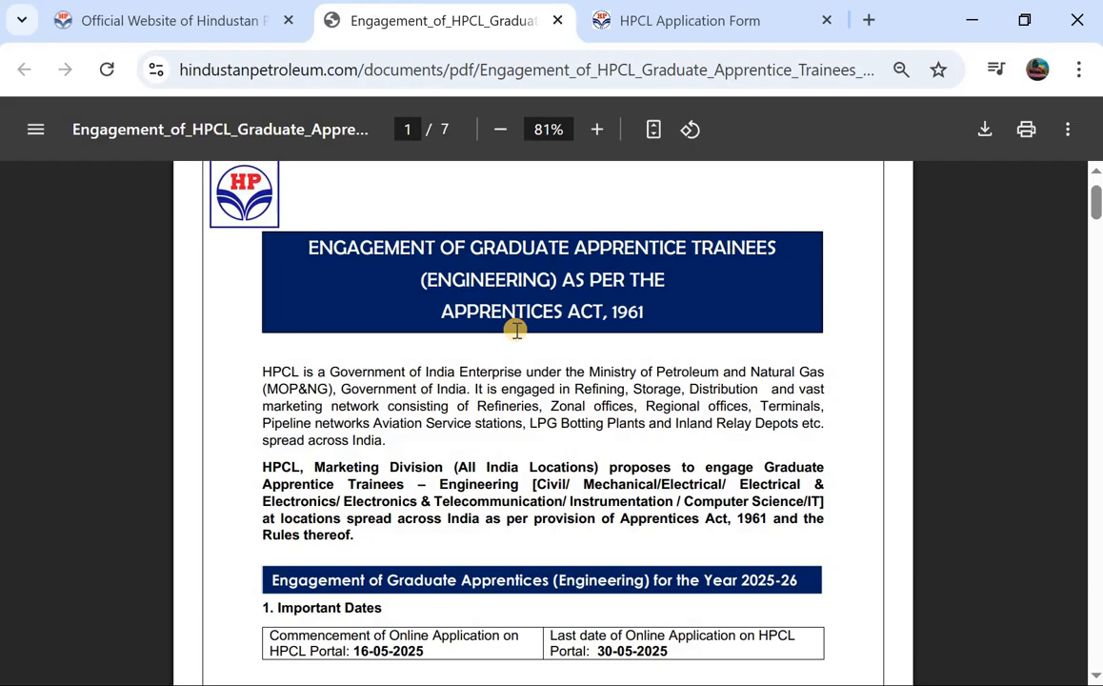
Step: Read page 1's important dates and Training Position table, continuing into page 2's Eligibility Requirements
scroll(516, 330, "down", 1)
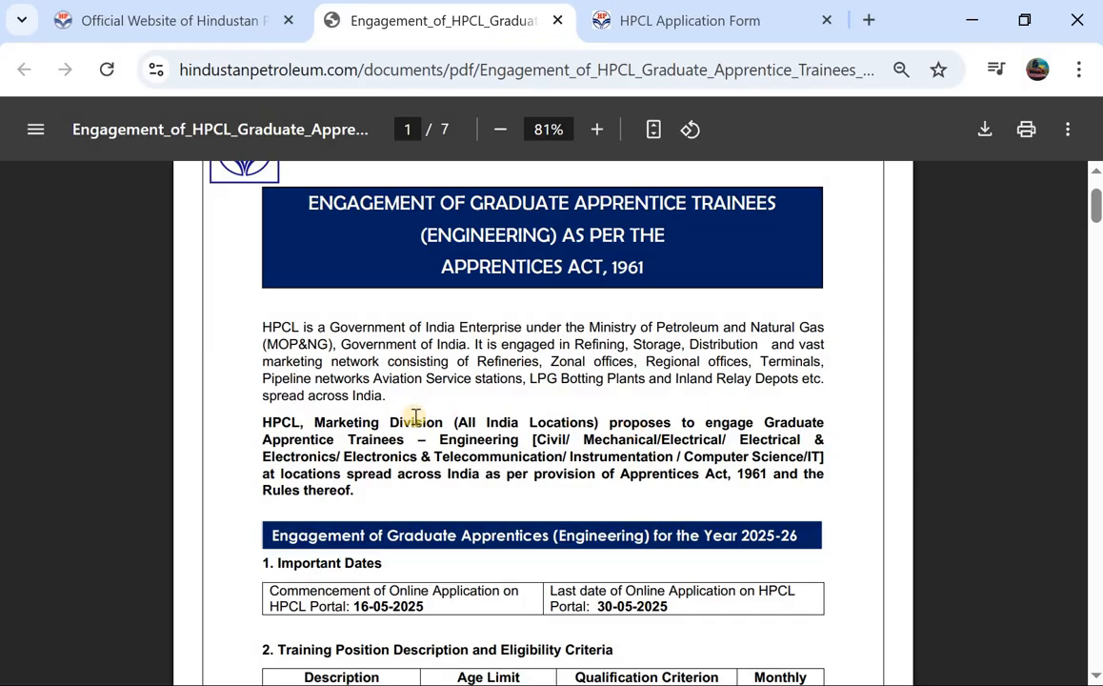
scroll(390, 430, "down", 1)
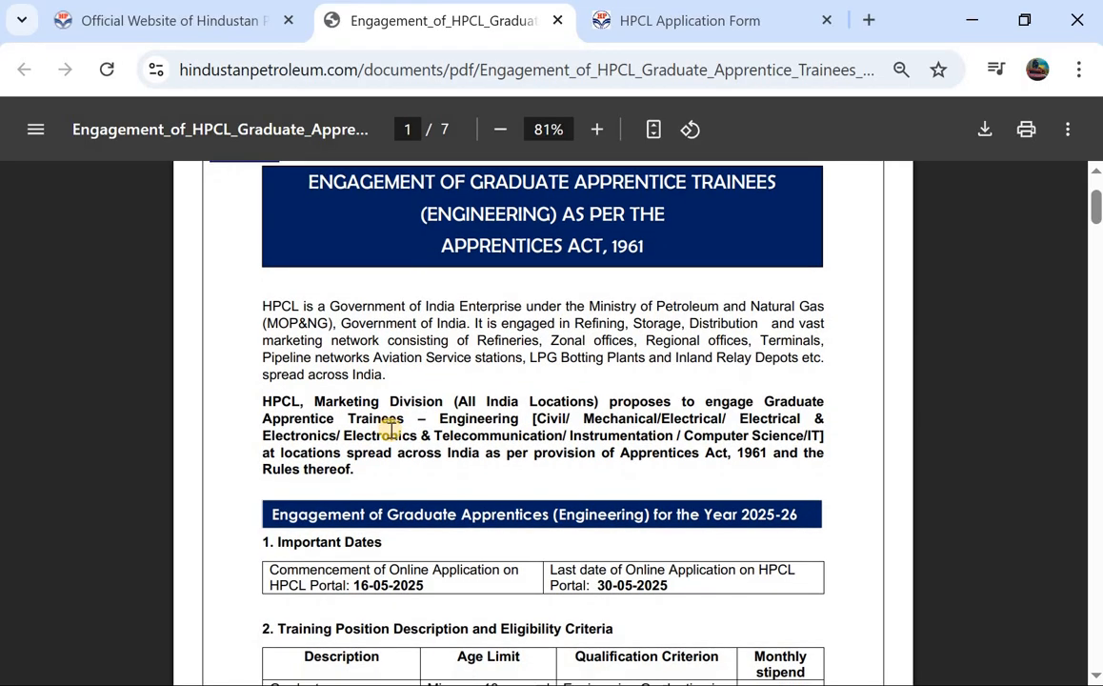
scroll(390, 430, "down", 1)
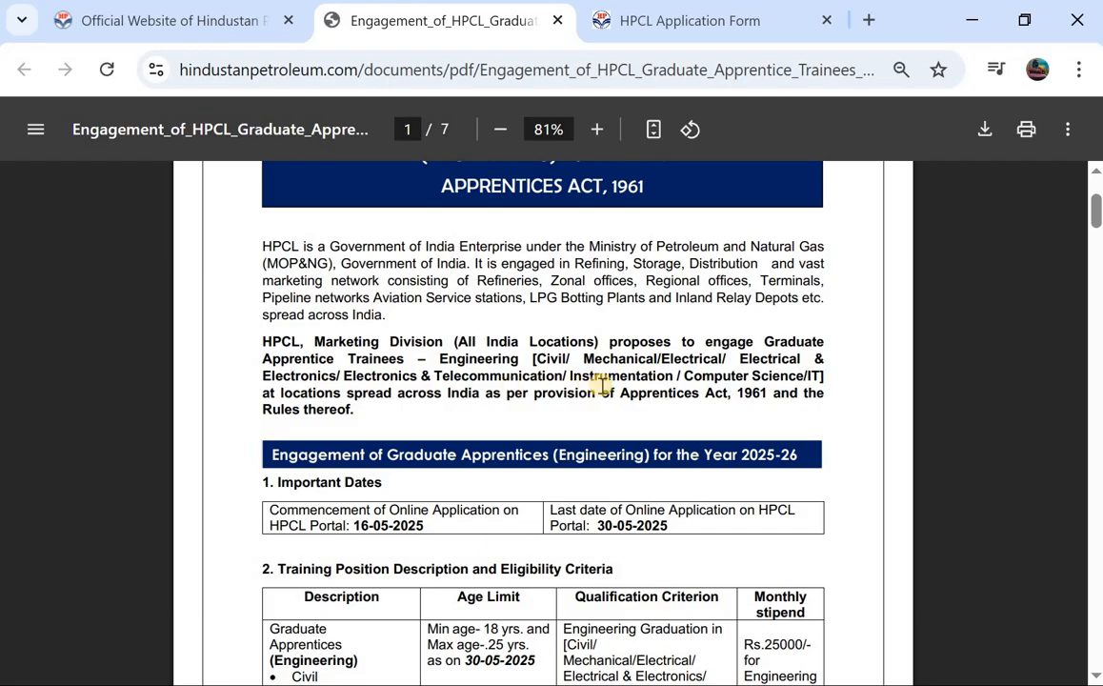
scroll(643, 372, "down", 1)
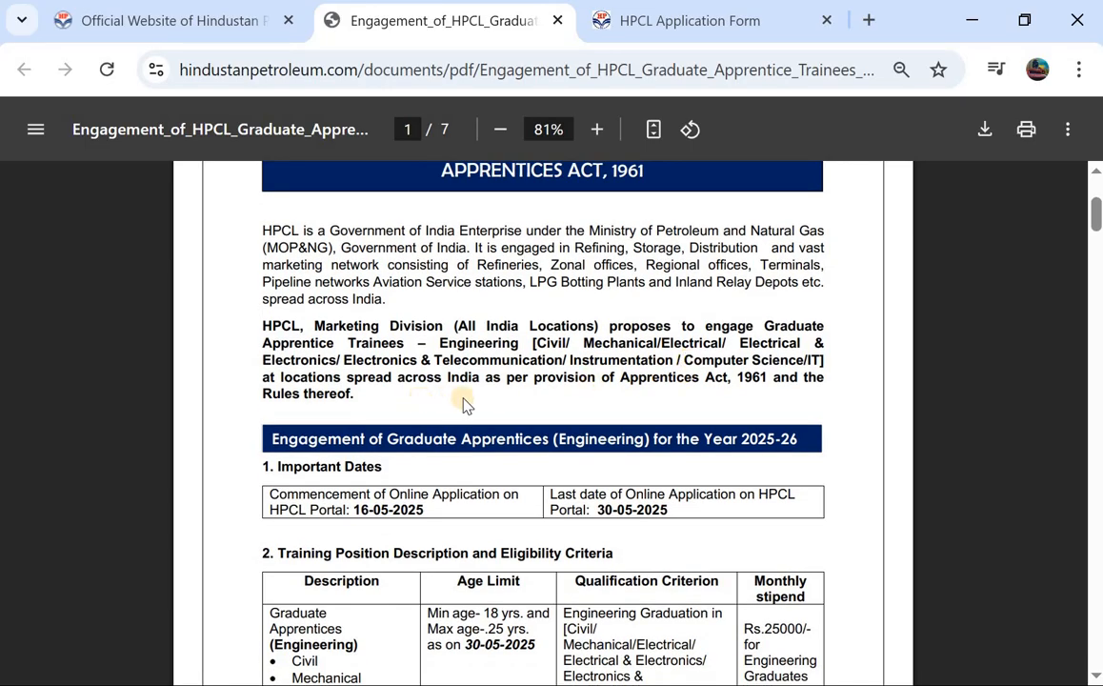
scroll(464, 404, "down", 3)
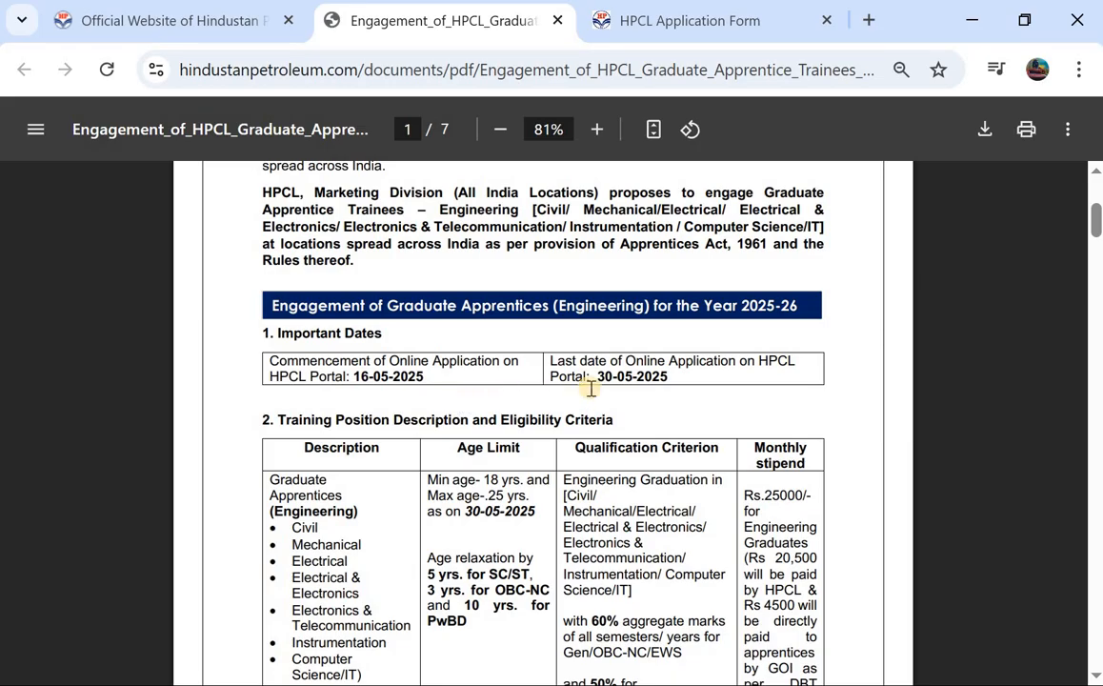
scroll(590, 388, "down", 4)
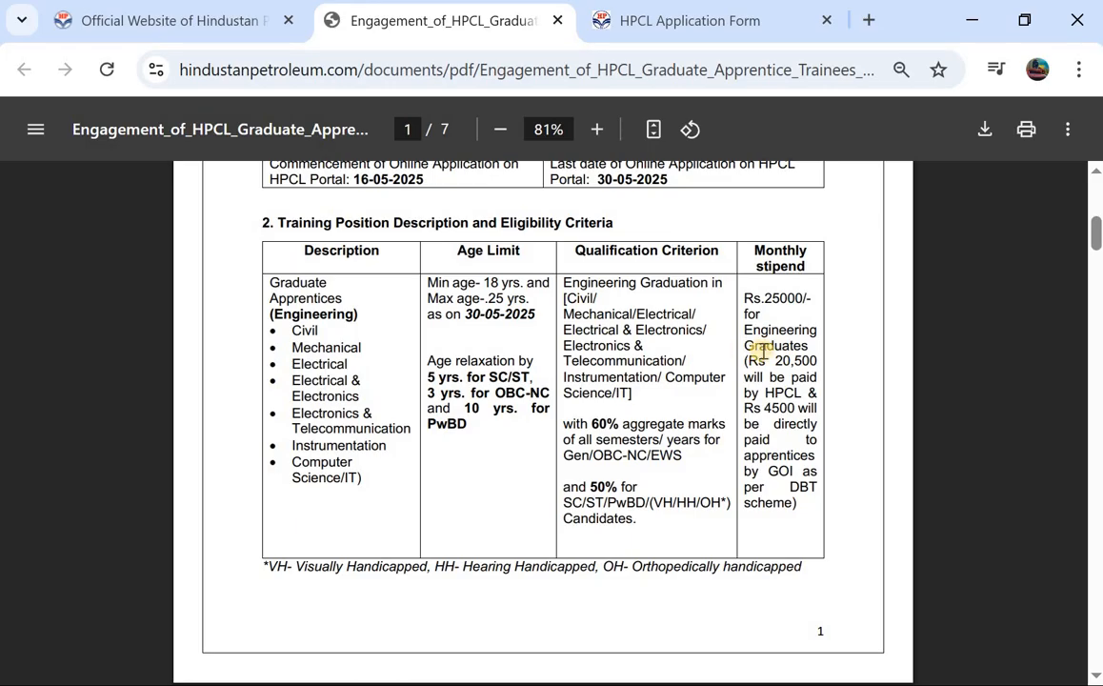
scroll(721, 369, "down", 2)
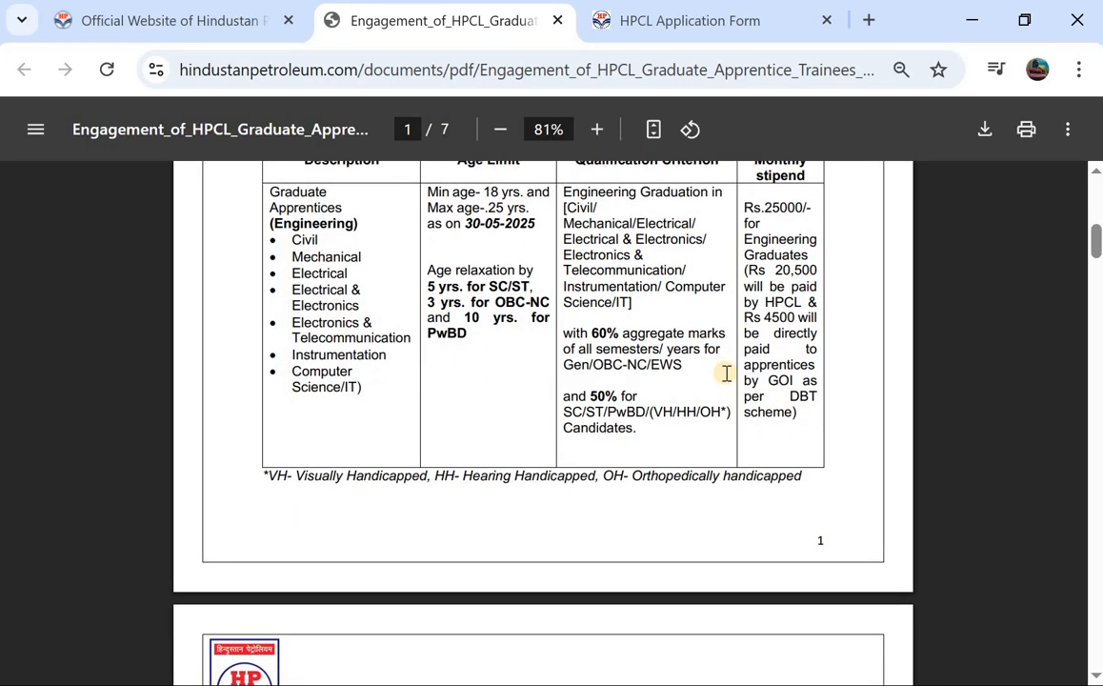
scroll(726, 373, "down", 5)
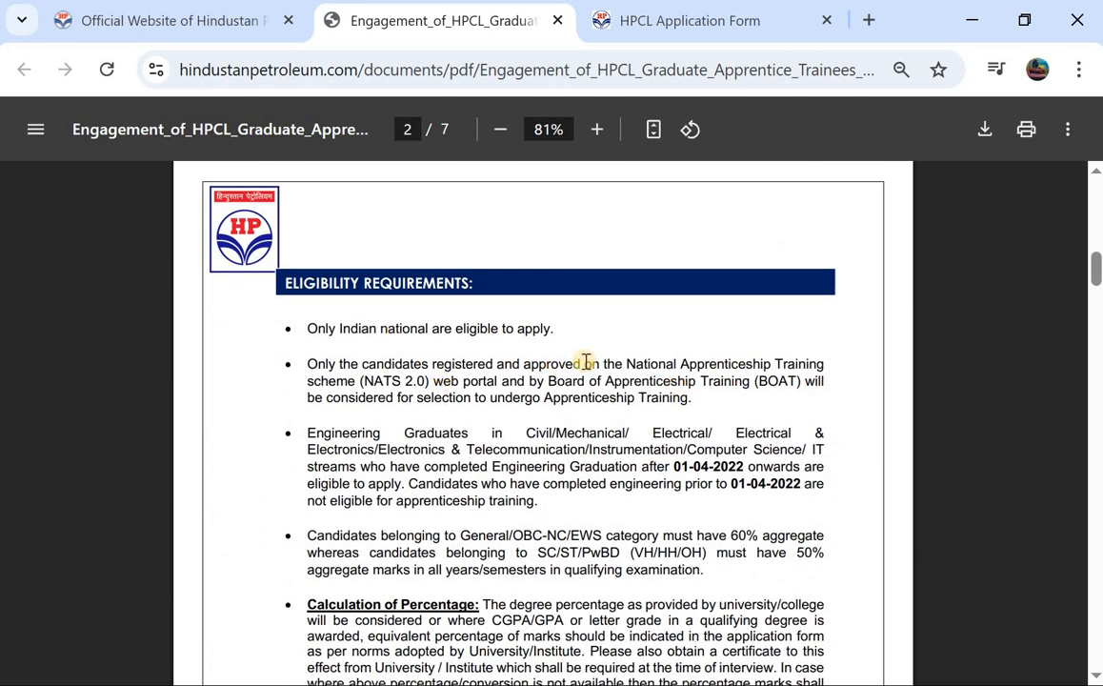
Step: Read the eligibility rules and application process on pages 2–4 of the notice
scroll(586, 362, "down", 2)
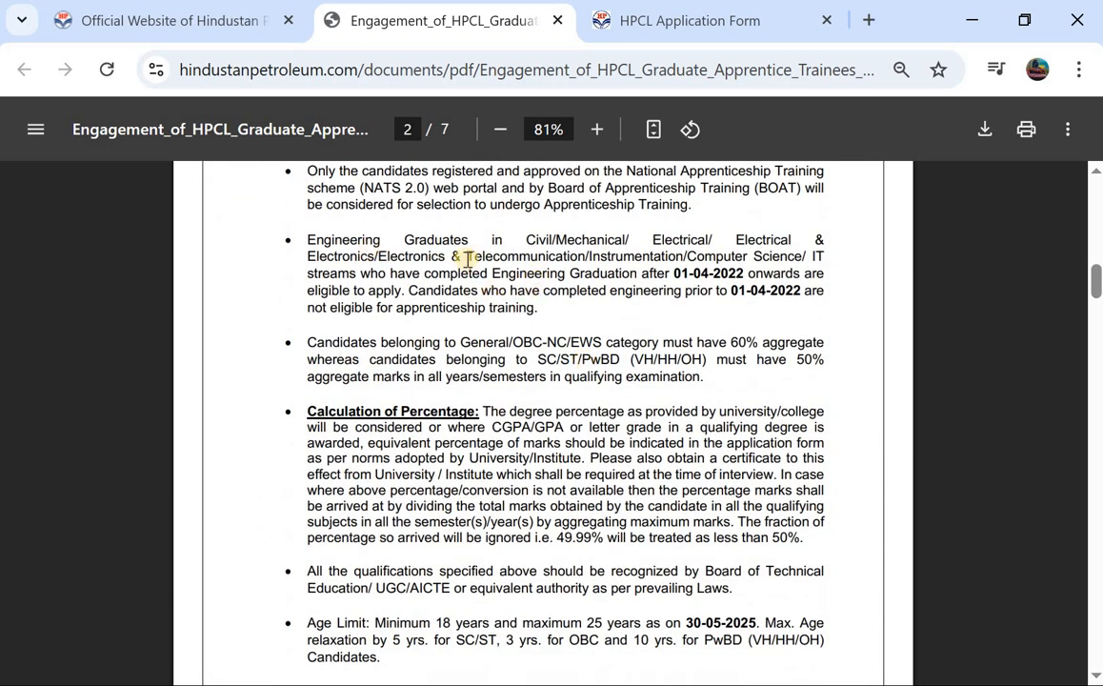
scroll(500, 253, "down", 7)
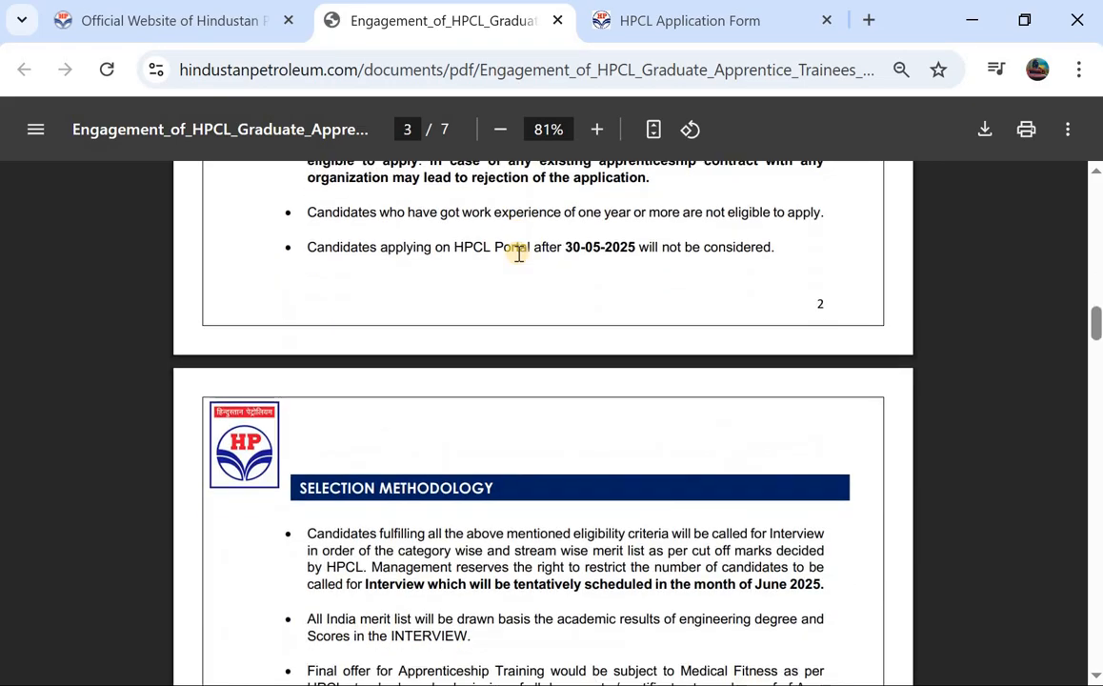
scroll(518, 252, "down", 4)
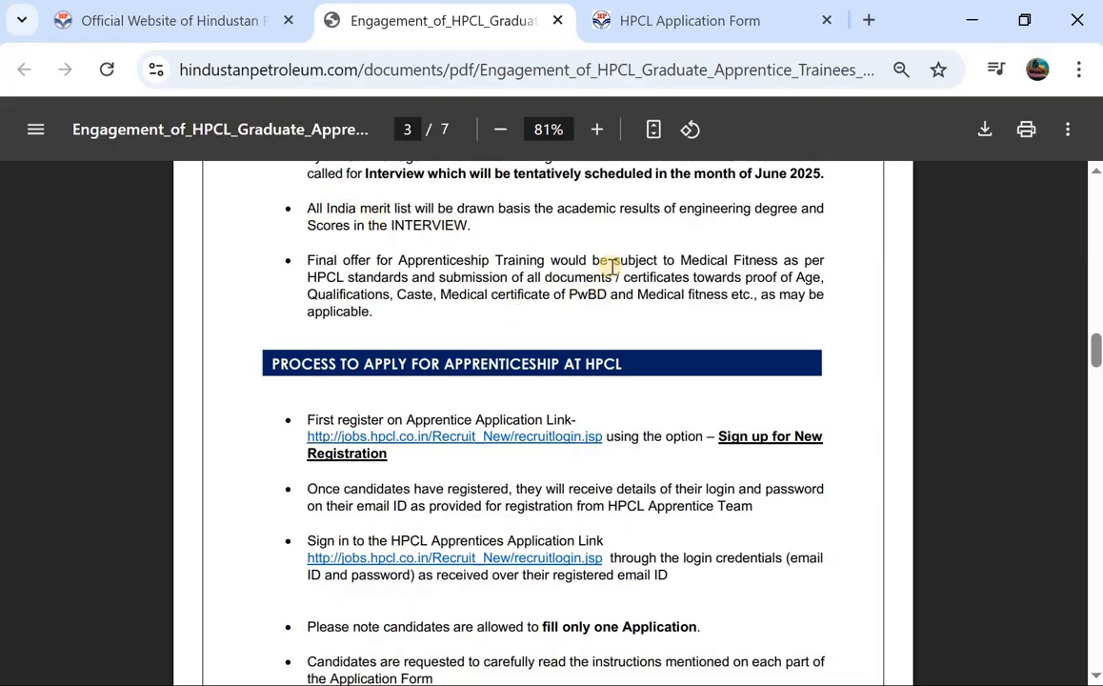
scroll(642, 288, "down", 1)
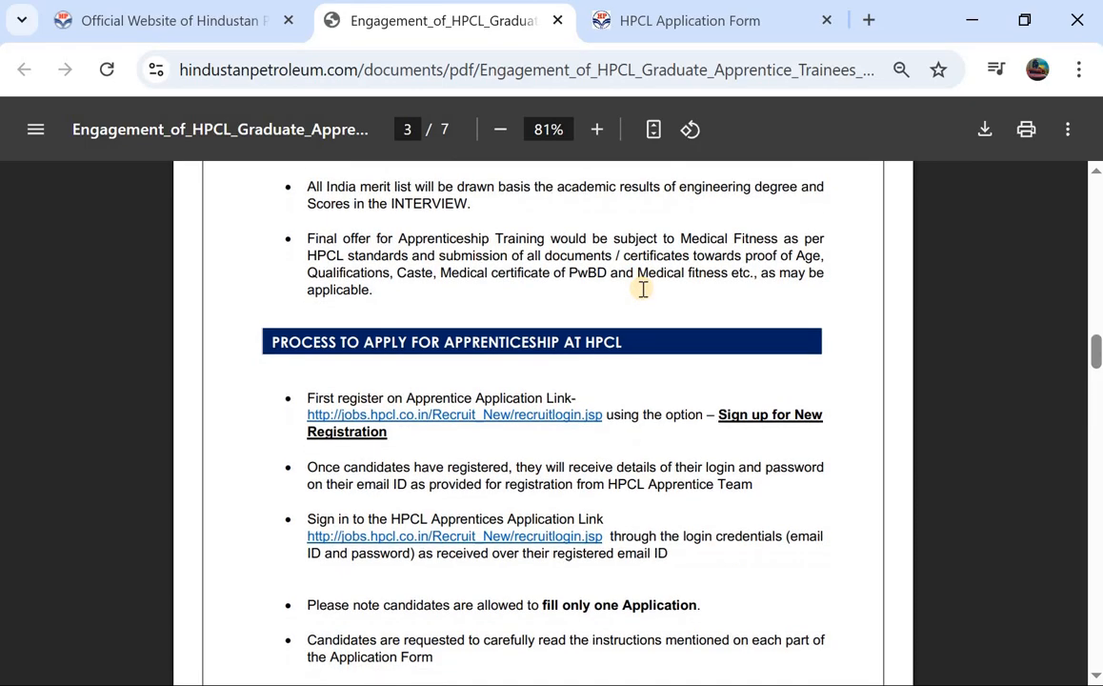
scroll(514, 256, "down", 2)
scroll(517, 255, "down", 1)
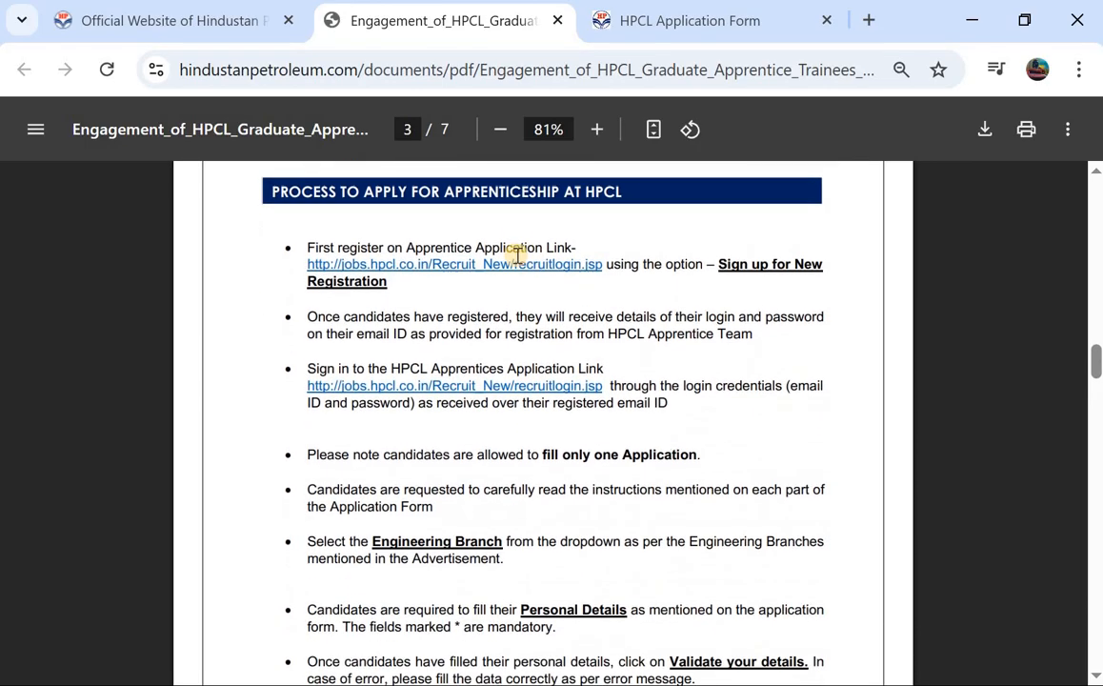
right_click(515, 254)
left_click(236, 245)
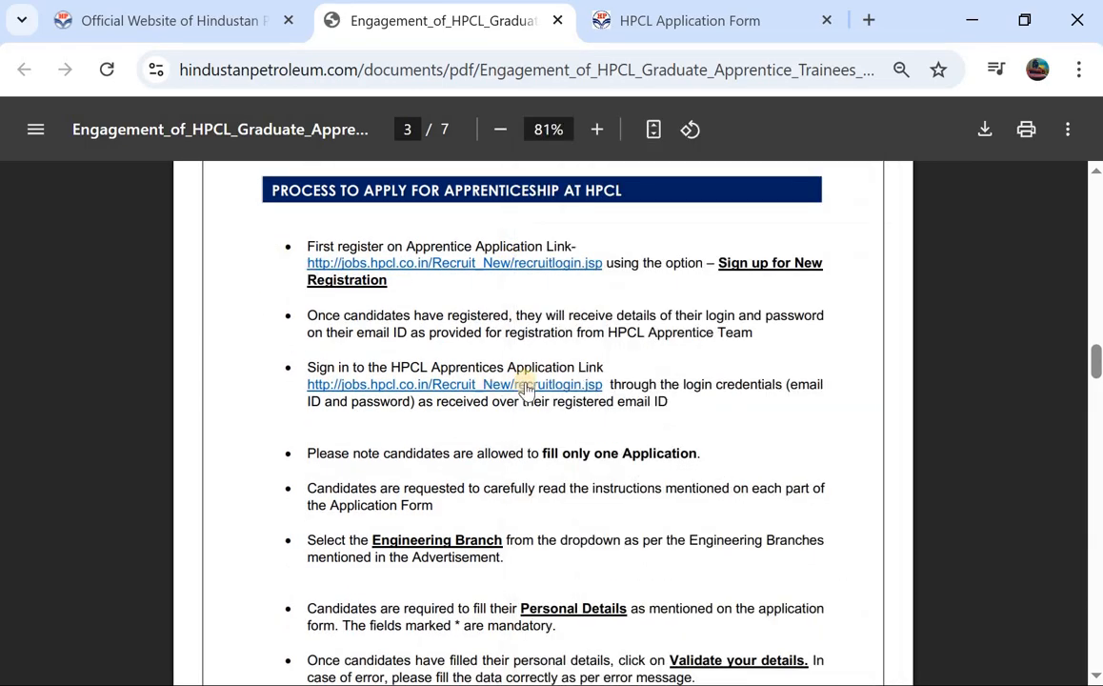
scroll(524, 387, "down", 3)
scroll(524, 388, "up", 1)
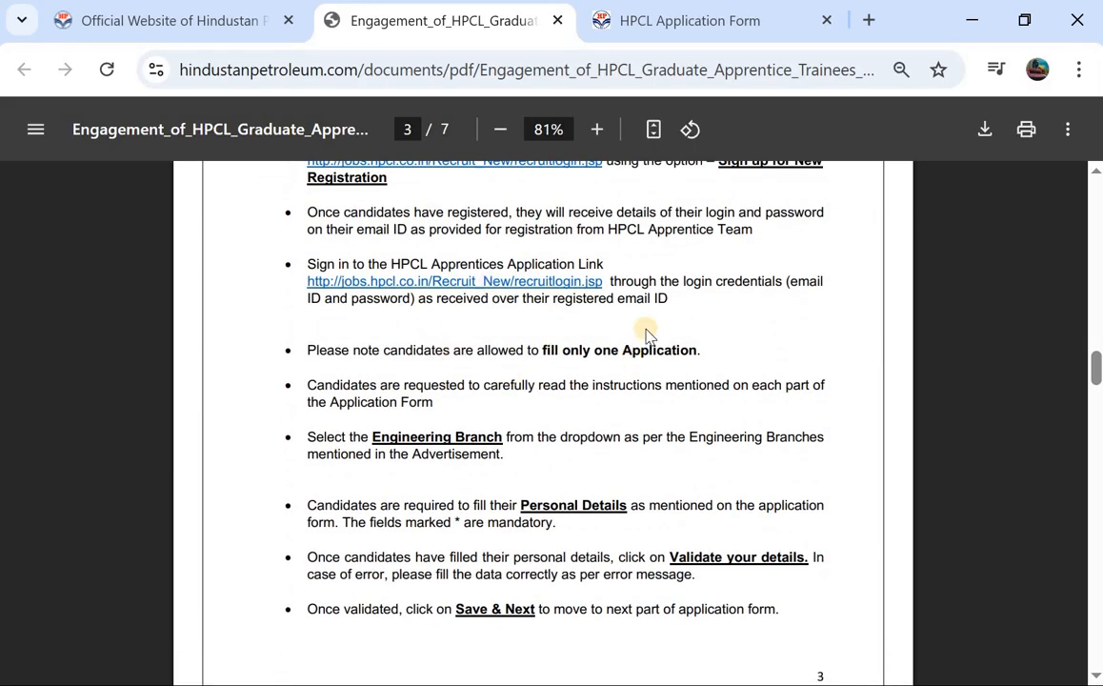
Step: Return to page 2's percentage and 18–25 age-limit rules, then switch to the HPCL Application Form tab
scroll(644, 333, "down", 4)
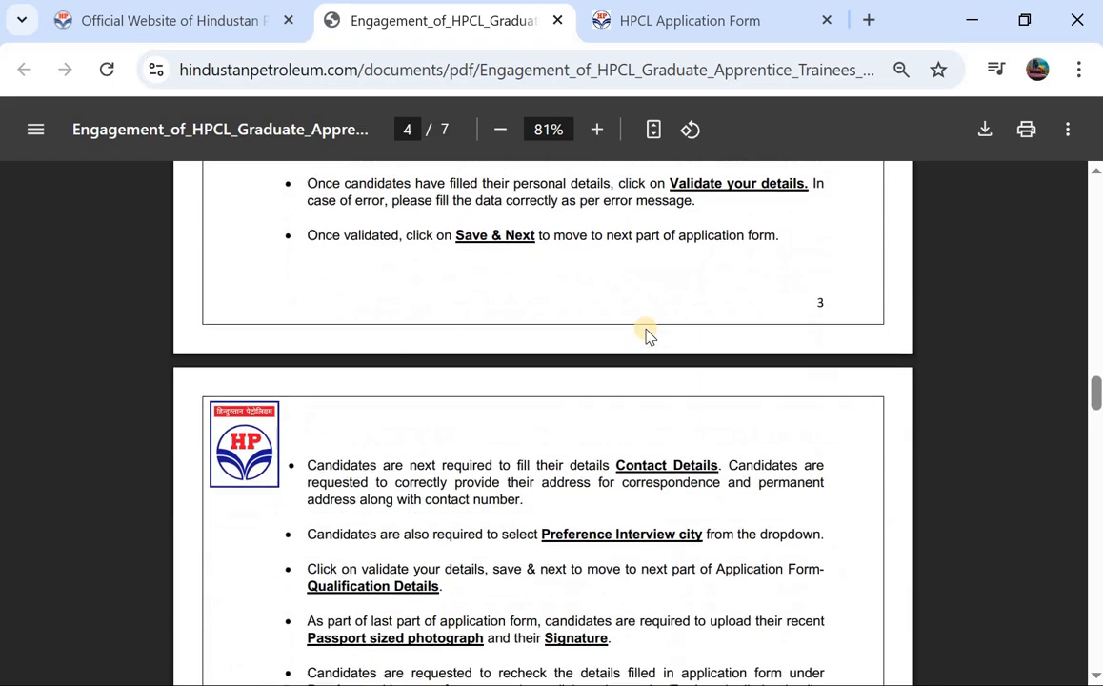
scroll(645, 333, "down", 1)
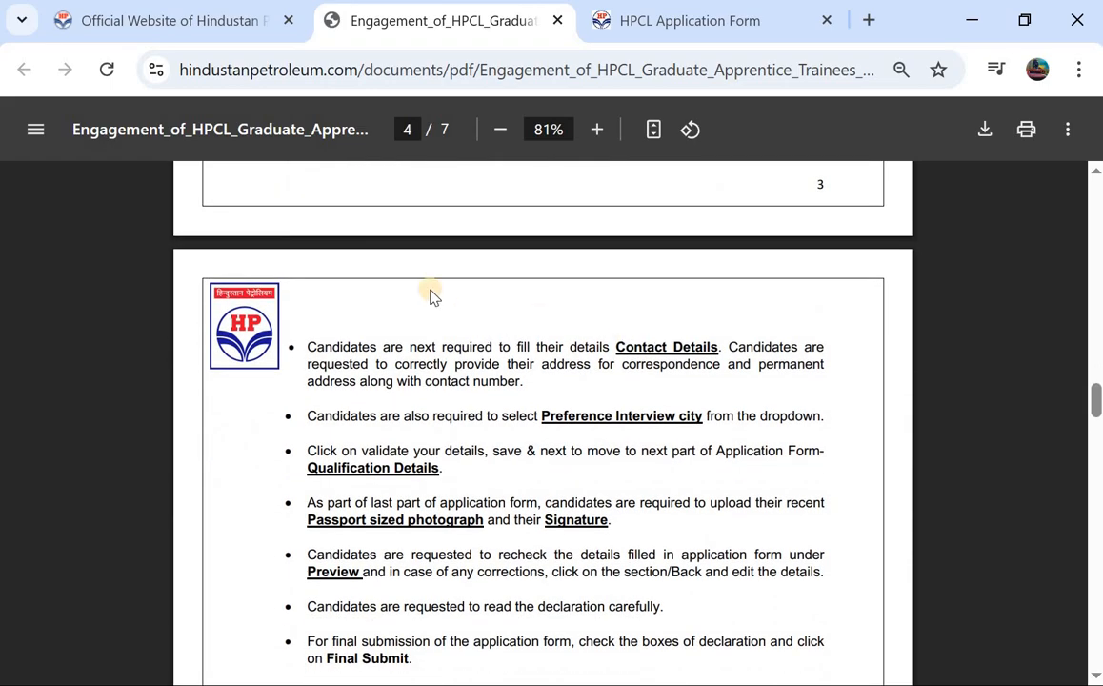
scroll(430, 296, "up", 1)
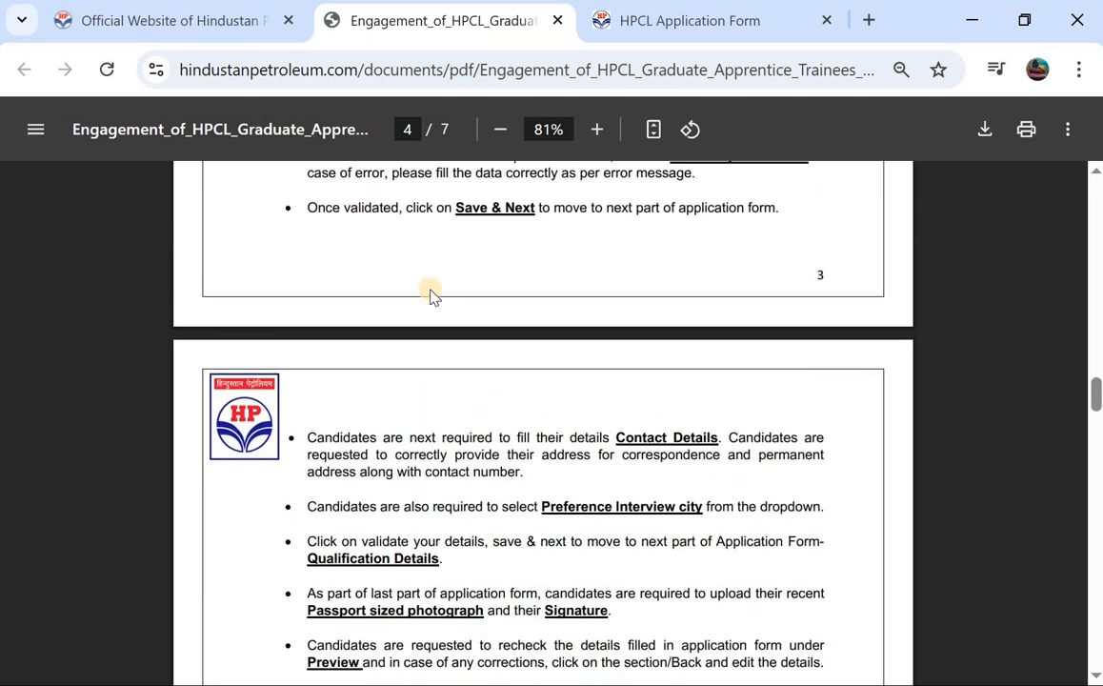
scroll(430, 296, "up", 2)
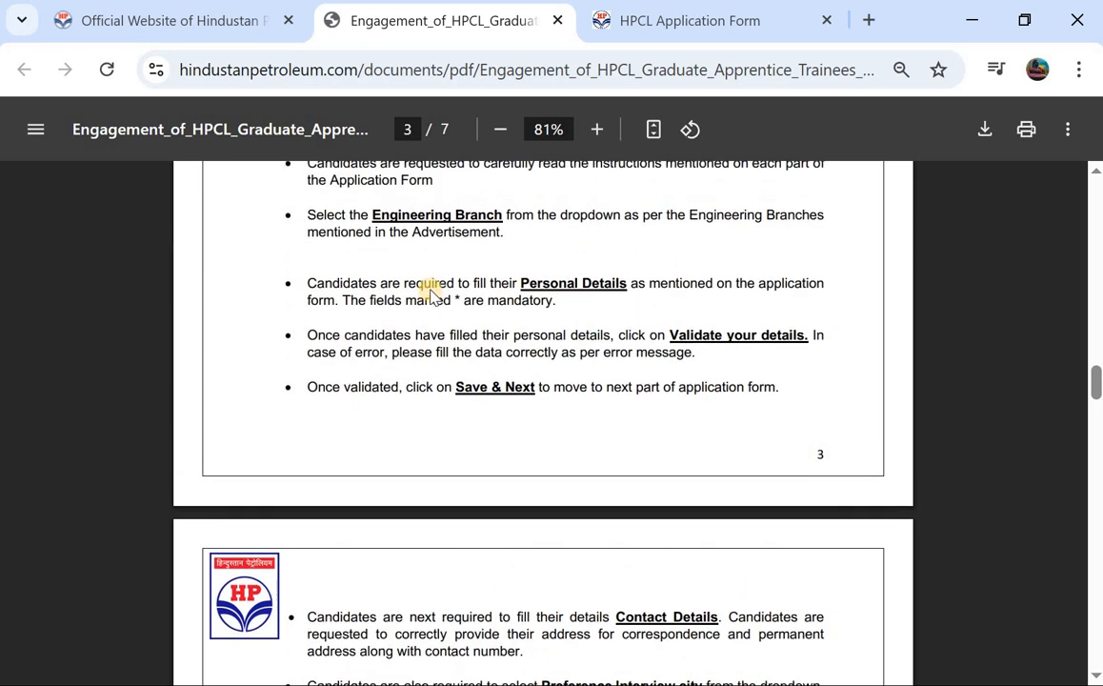
scroll(431, 295, "up", 1)
scroll(742, 321, "up", 2)
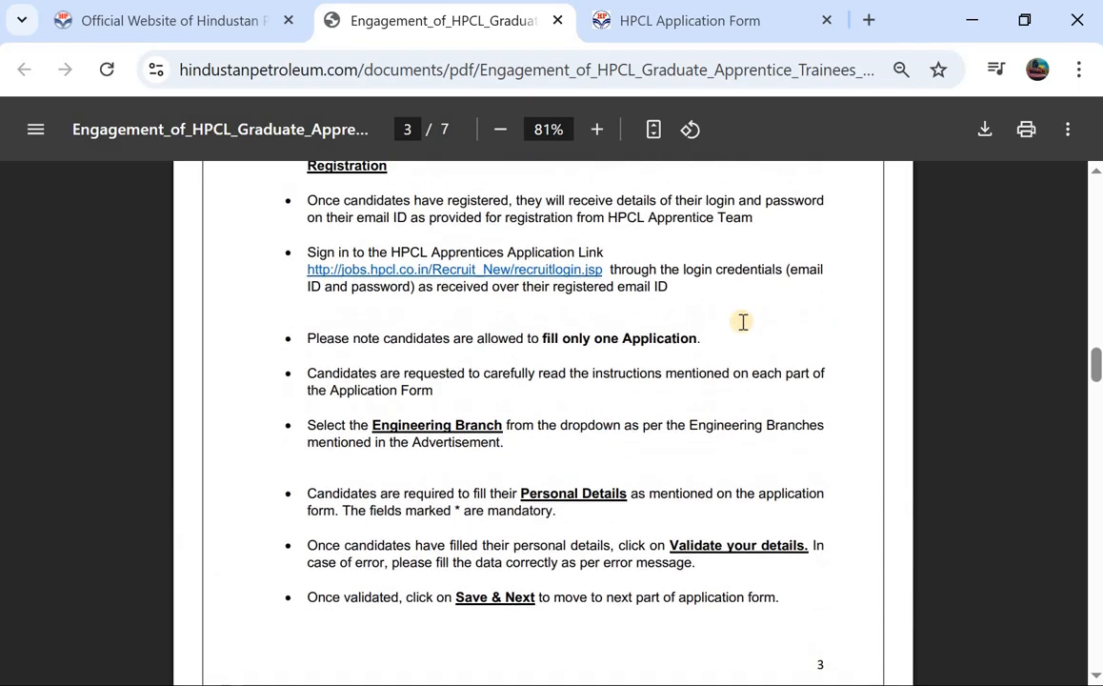
scroll(817, 413, "up", 1)
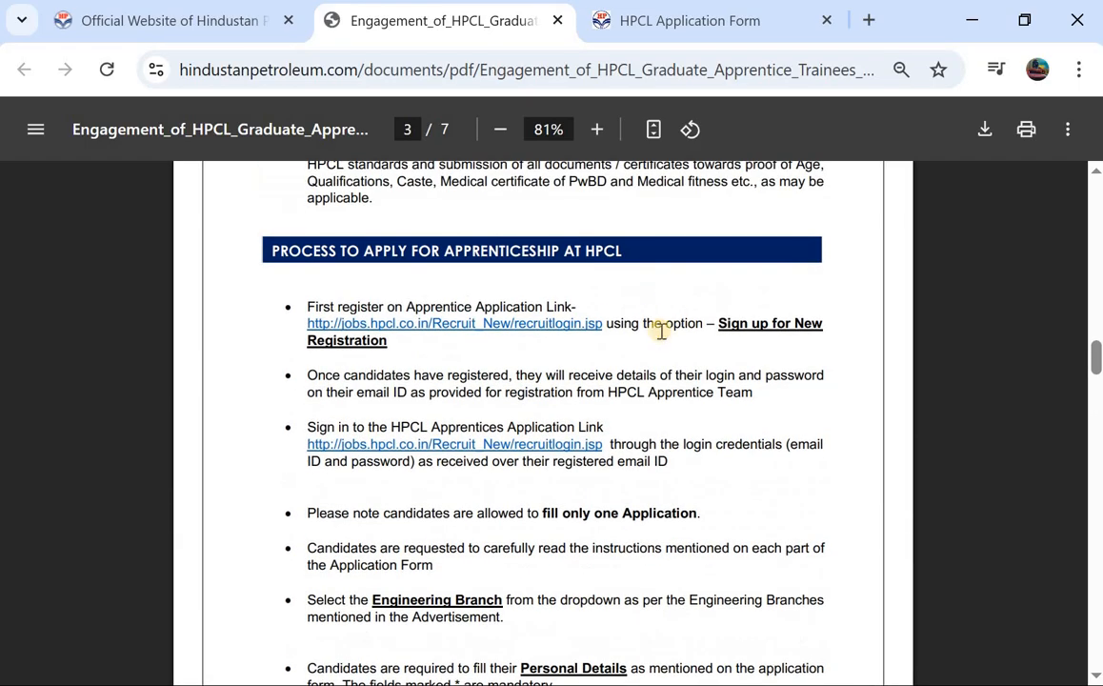
scroll(653, 323, "up", 3)
scroll(655, 319, "down", 1)
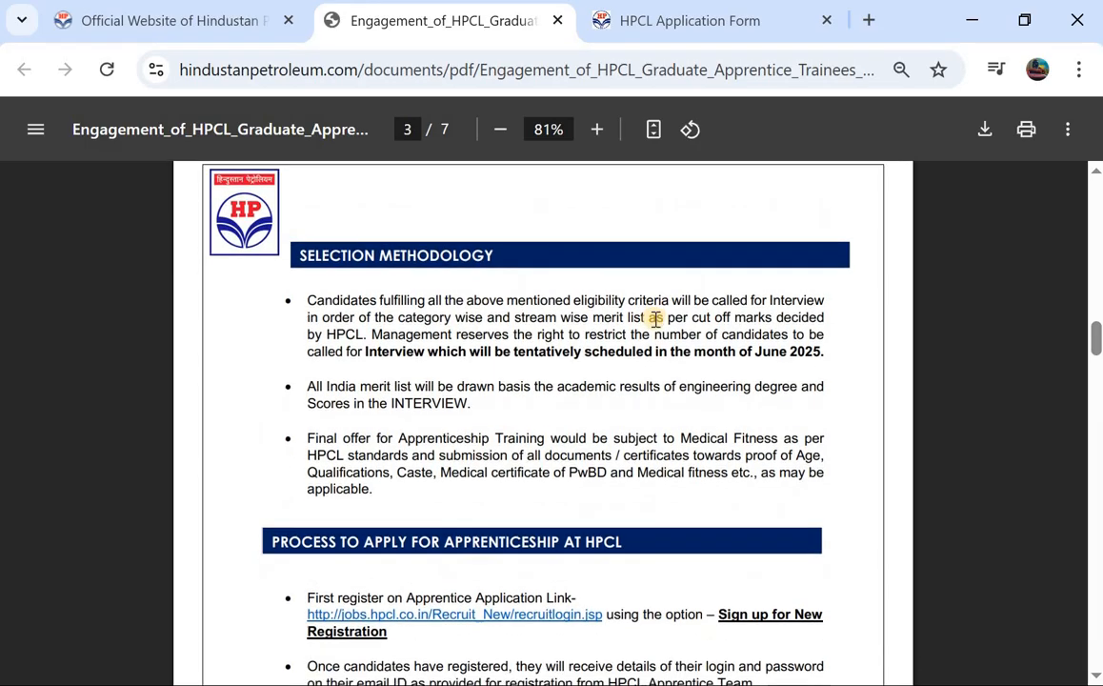
scroll(655, 319, "up", 4)
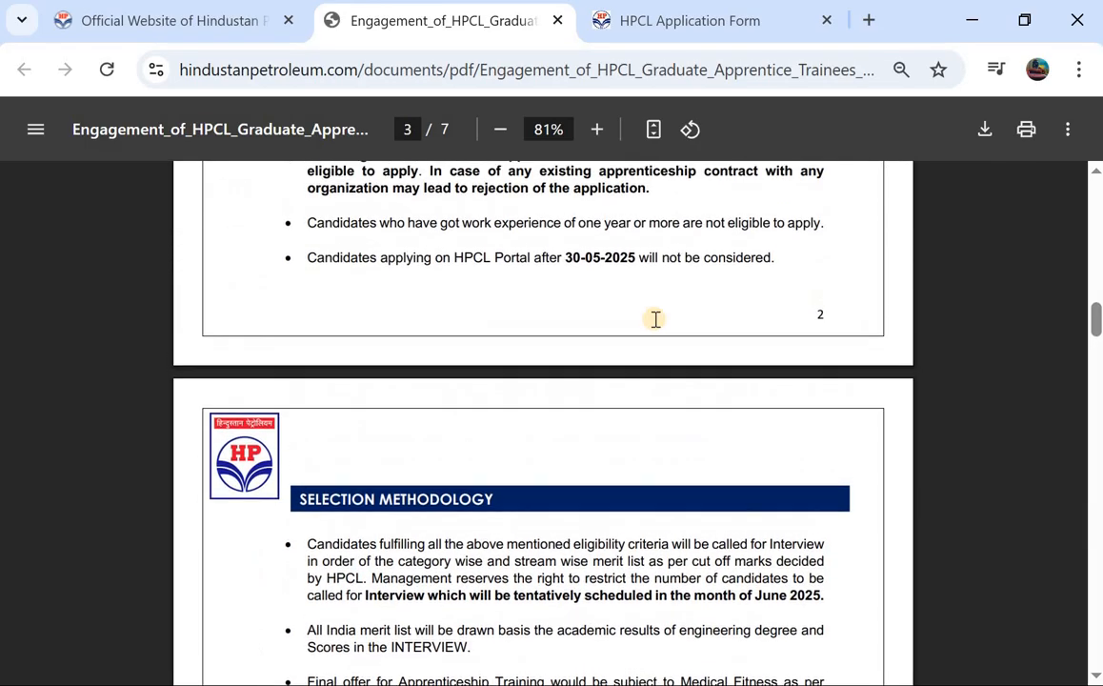
scroll(655, 319, "up", 2)
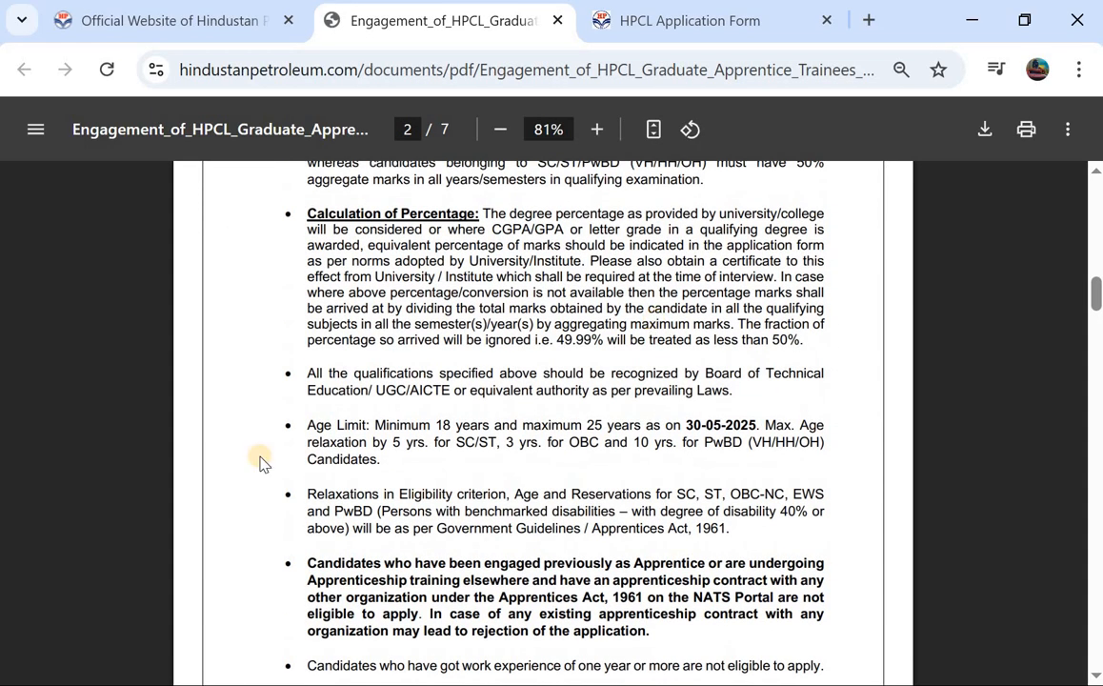
key("ctrl+Tab")
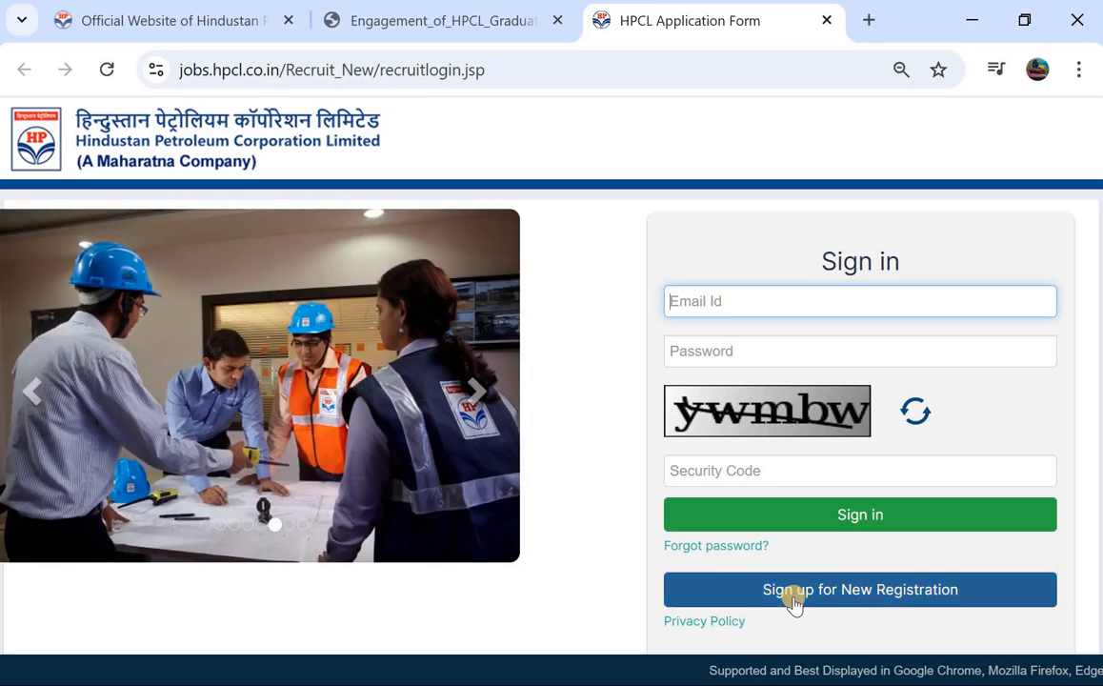
Step: Open 'Sign up for New Registration' and put the cursor in the First Name field
left_click(793, 601)
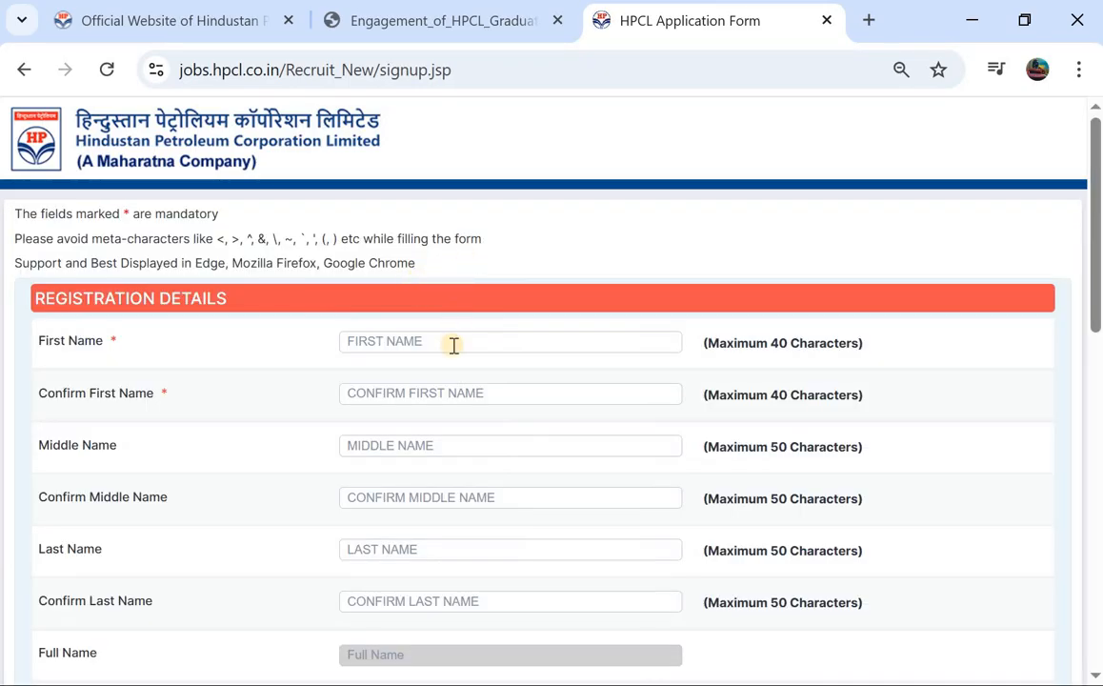
left_click(453, 345)
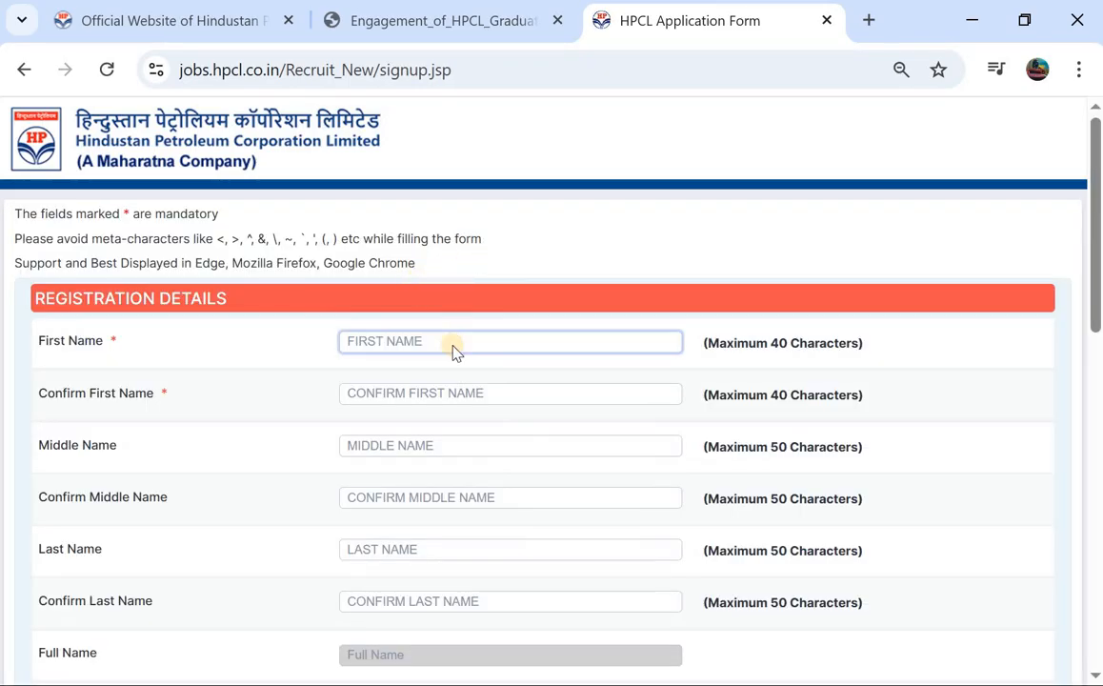
Step: Enter the candidate's first name in First Name and Confirm First Name
scroll(452, 352, "down", 1)
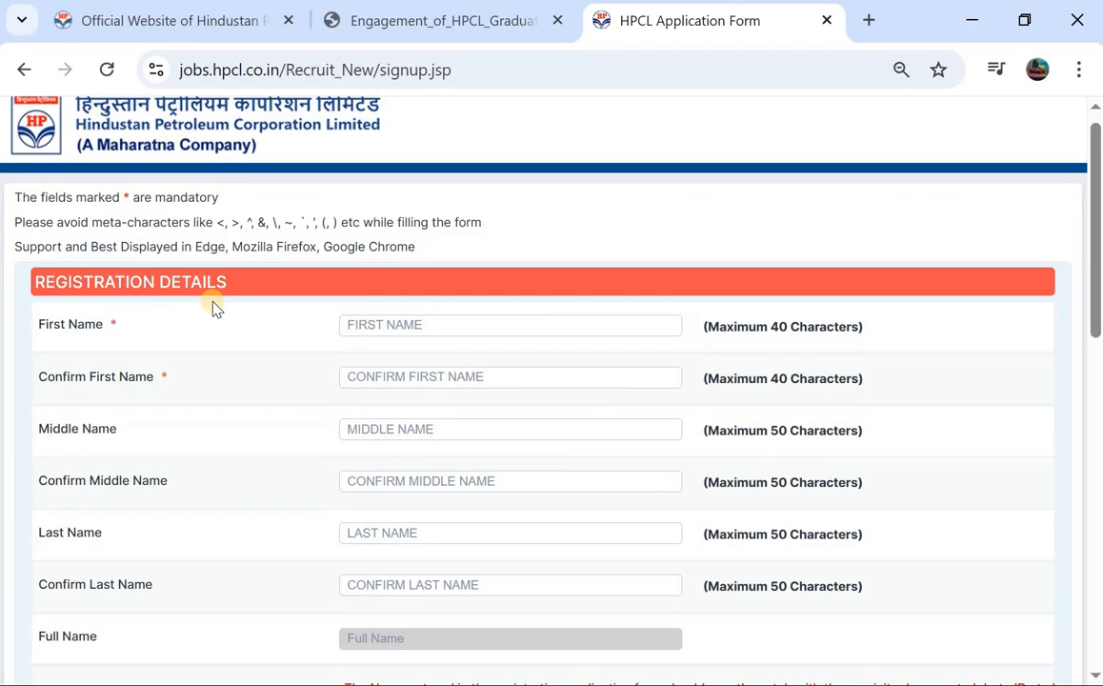
left_click(389, 328)
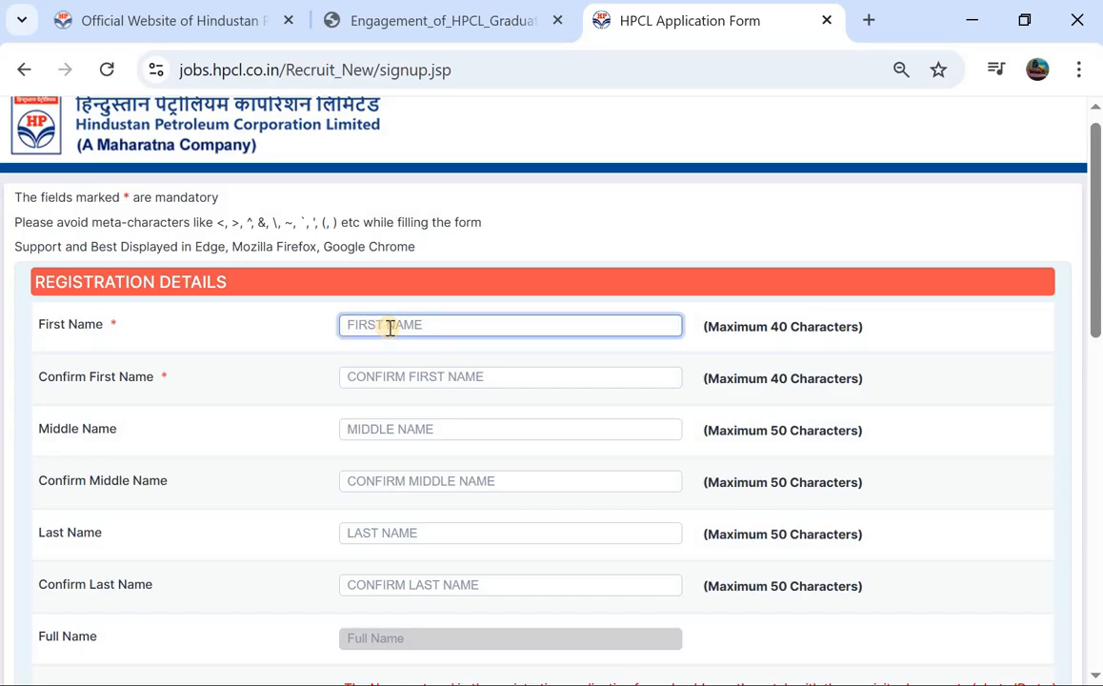
left_click(381, 381)
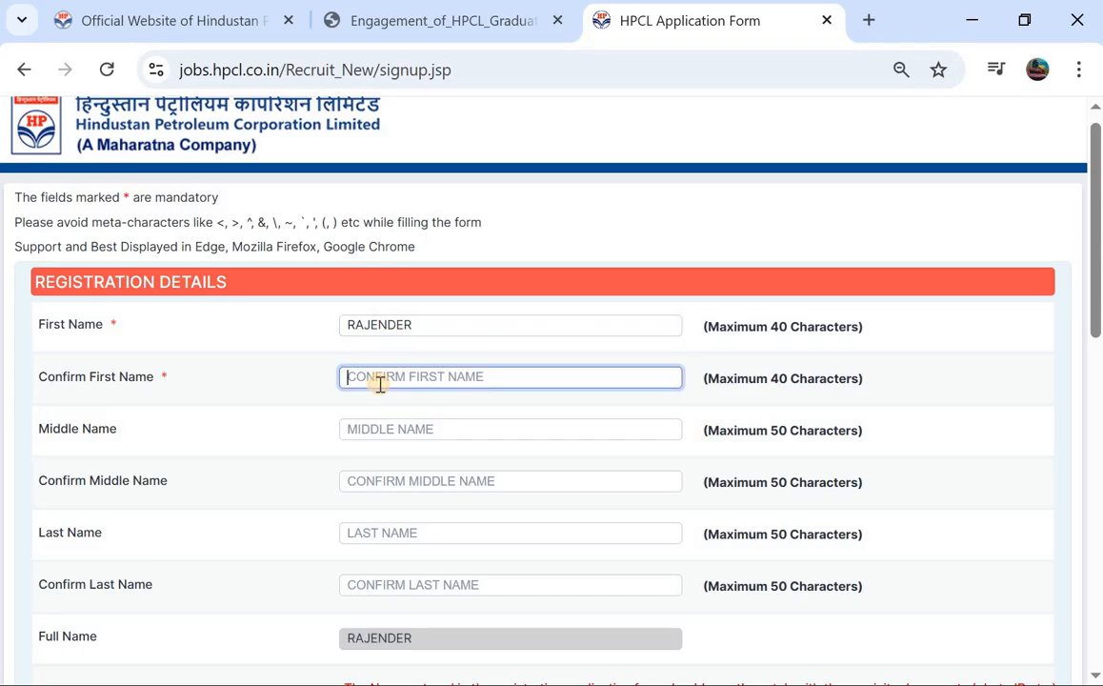
left_click(461, 325)
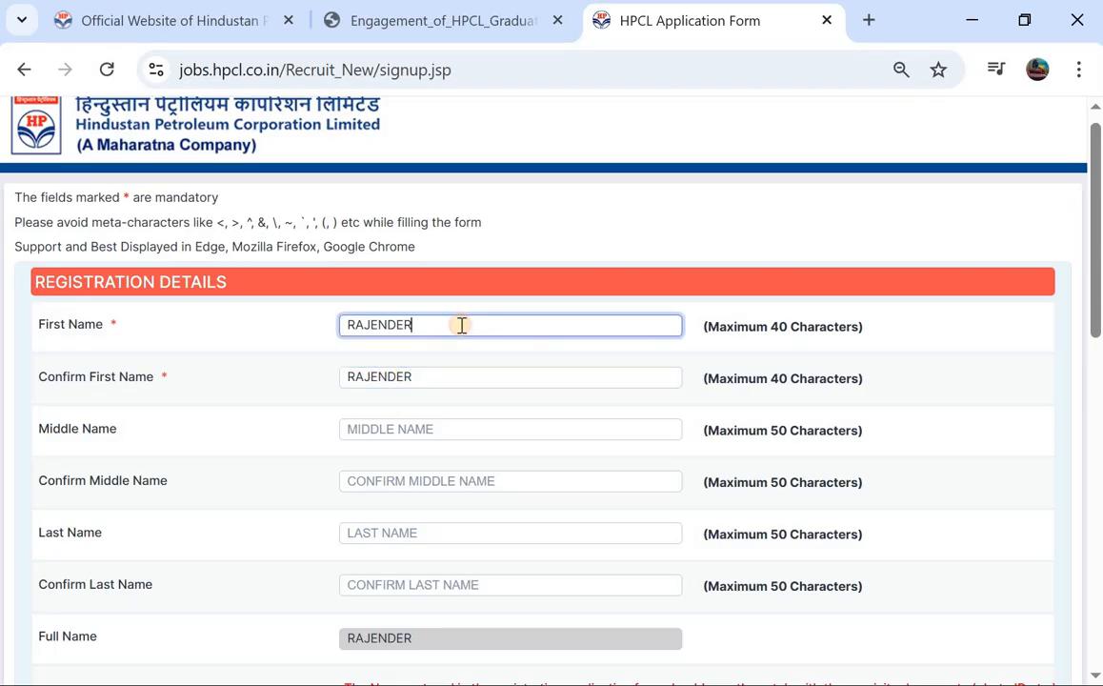
Step: Enter and confirm the candidate's last name so Full Name fills in automatically
left_click(386, 538)
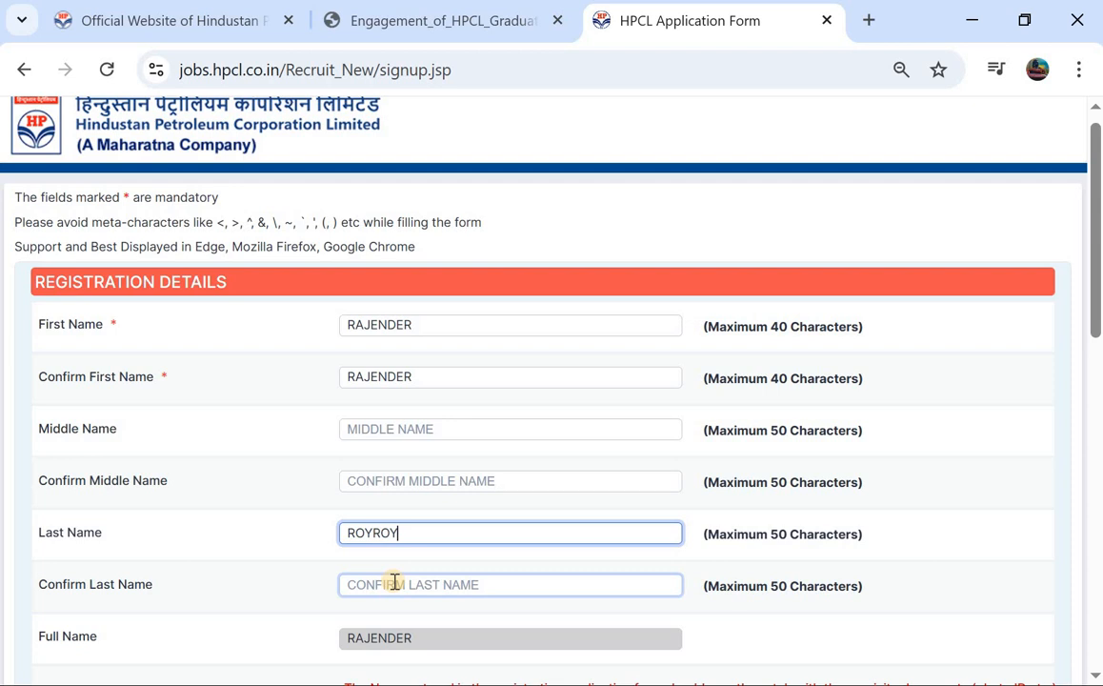
scroll(400, 579, "down", 1)
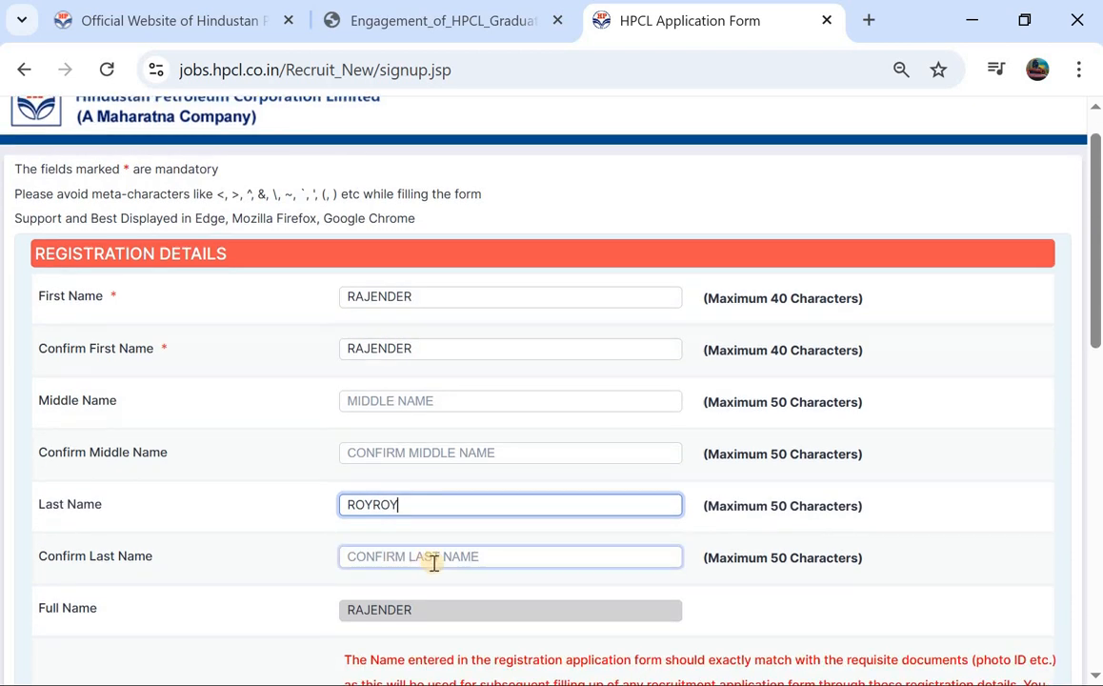
key("BackSpace")
key("BackSpace")
key("BackSpace")
left_click(433, 562)
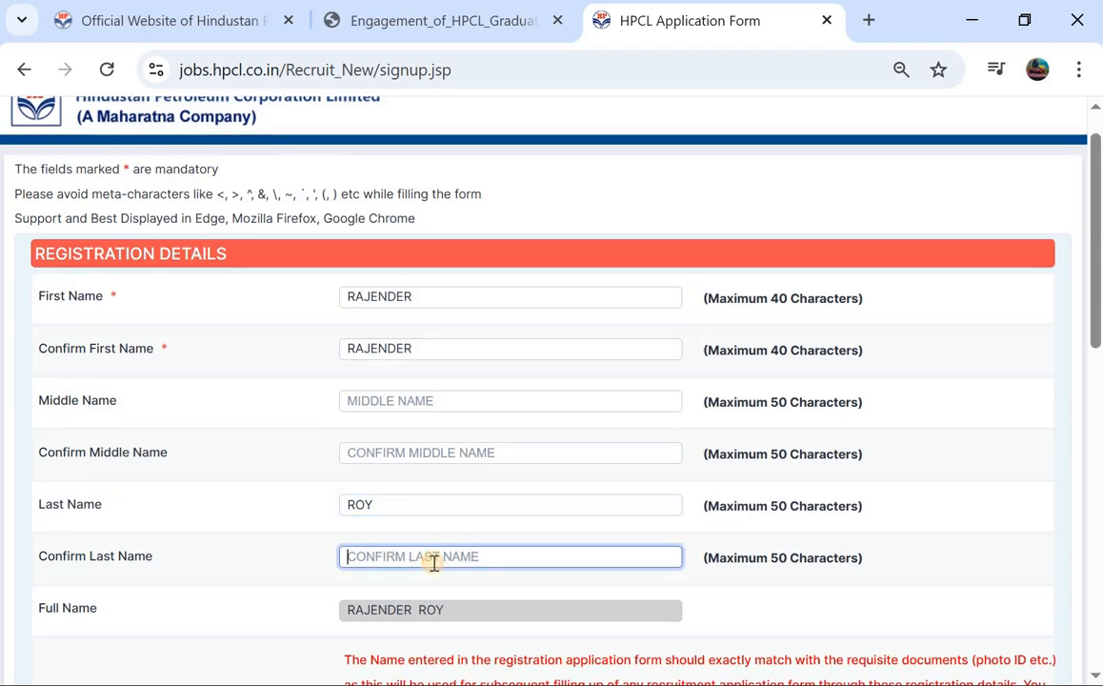
scroll(434, 562, "down", 1)
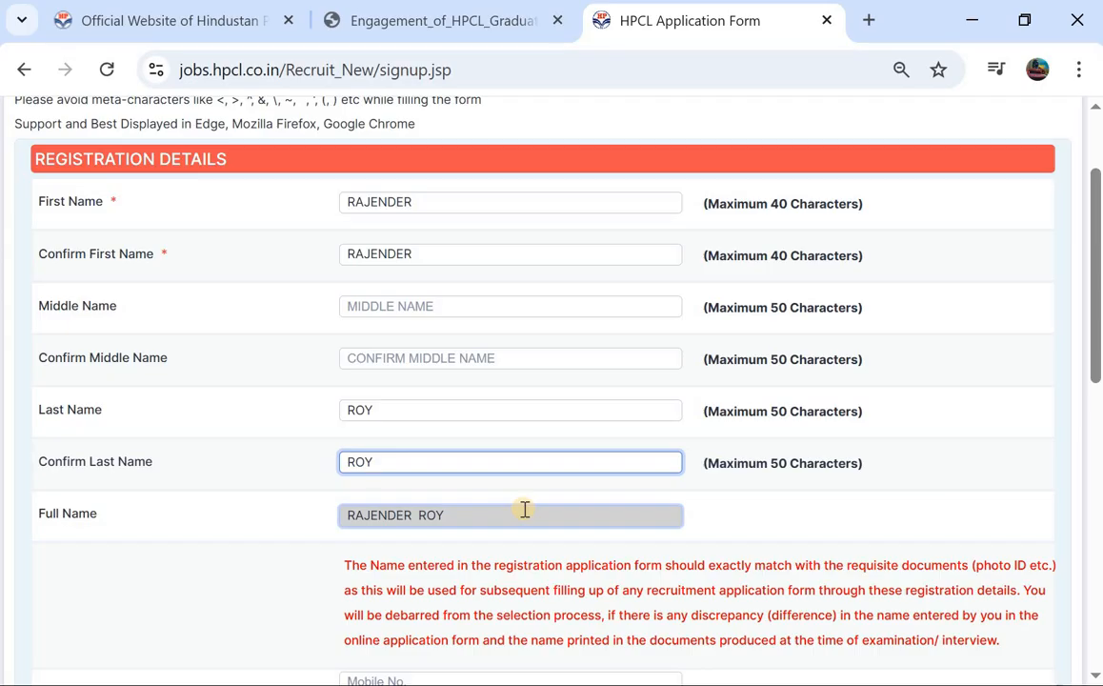
Step: Fill in the mobile, e-mail and captcha fields and register the candidate
scroll(524, 509, "down", 3)
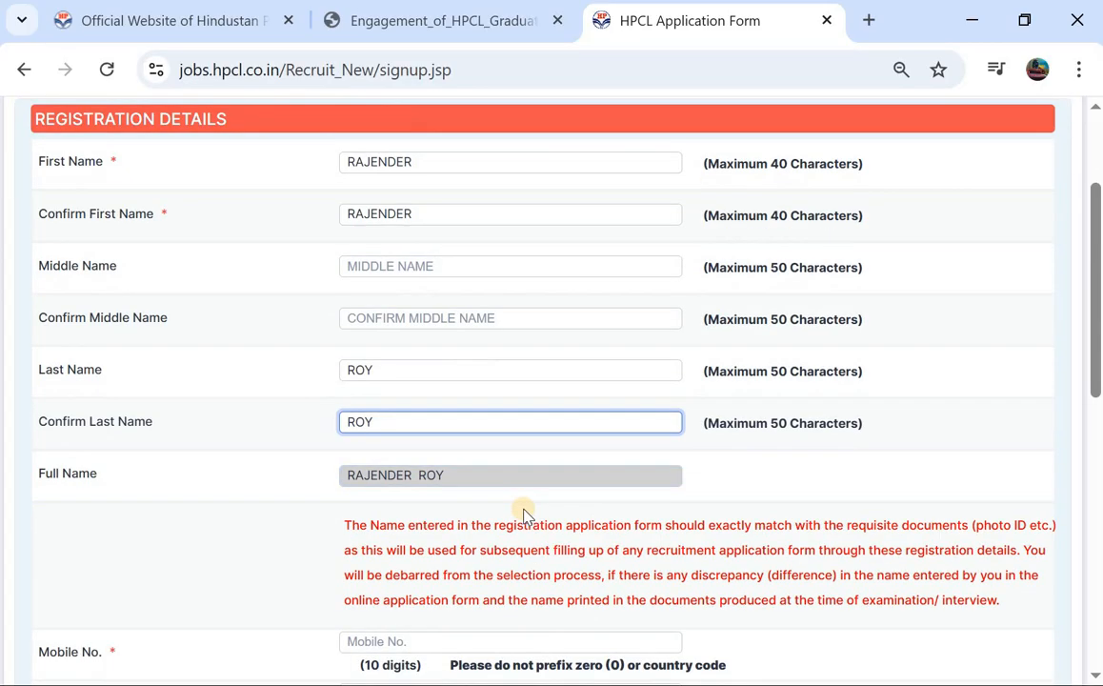
scroll(527, 514, "down", 1)
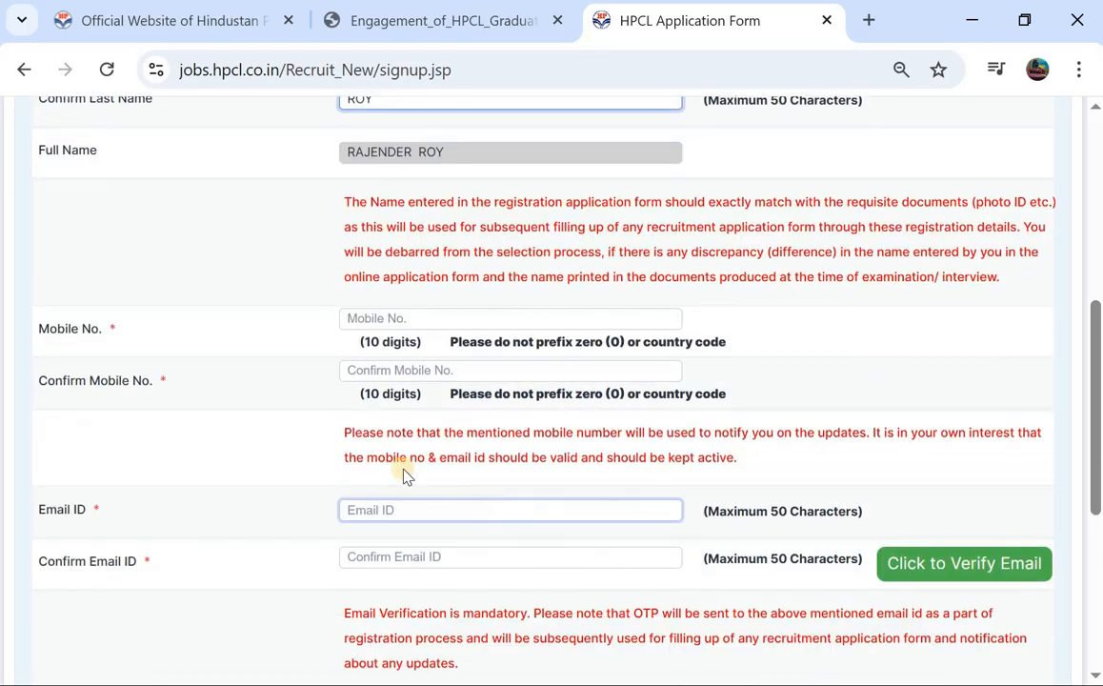
scroll(492, 371, "down", 1)
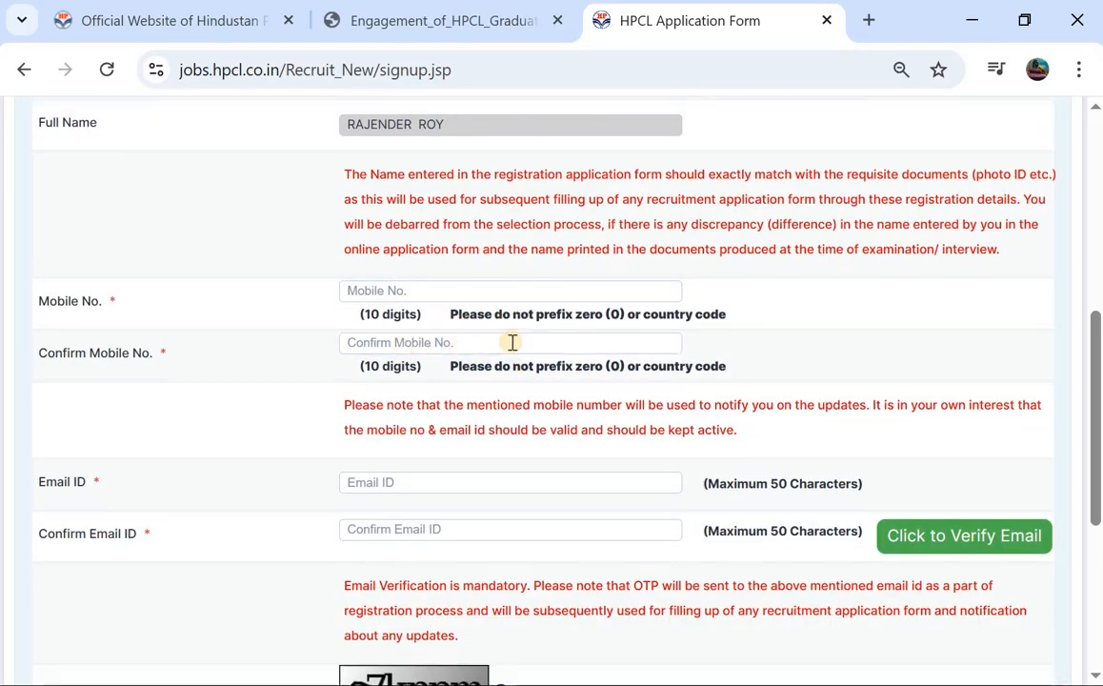
scroll(473, 450, "down", 1)
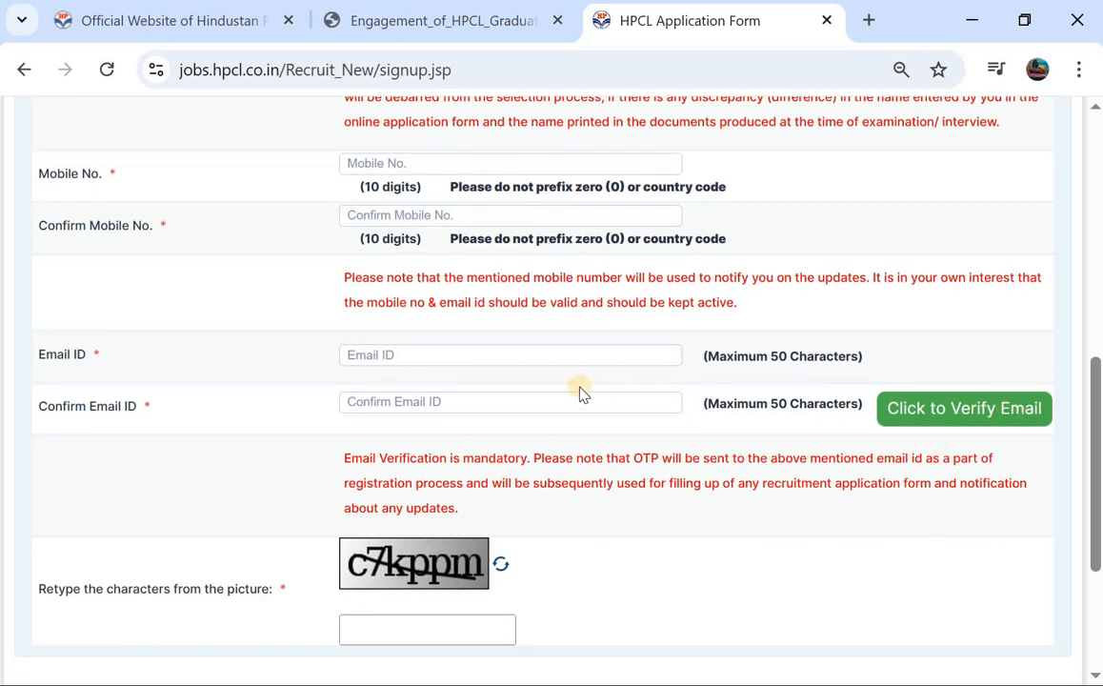
left_click(574, 363)
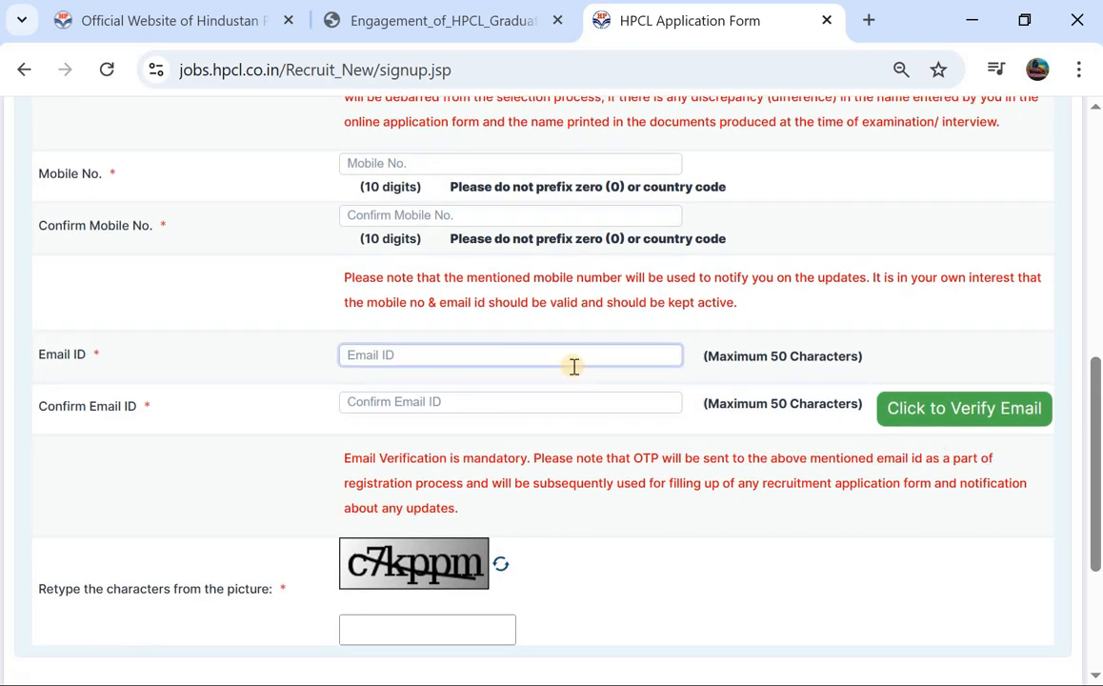
scroll(571, 367, "down", 1)
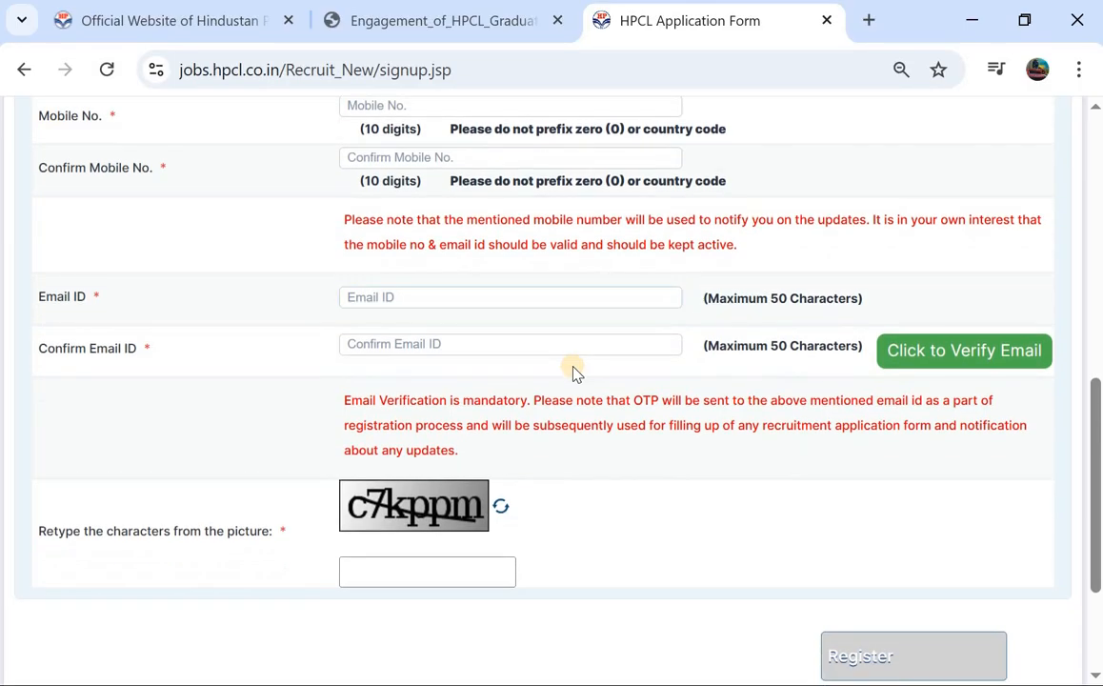
scroll(398, 578, "down", 3)
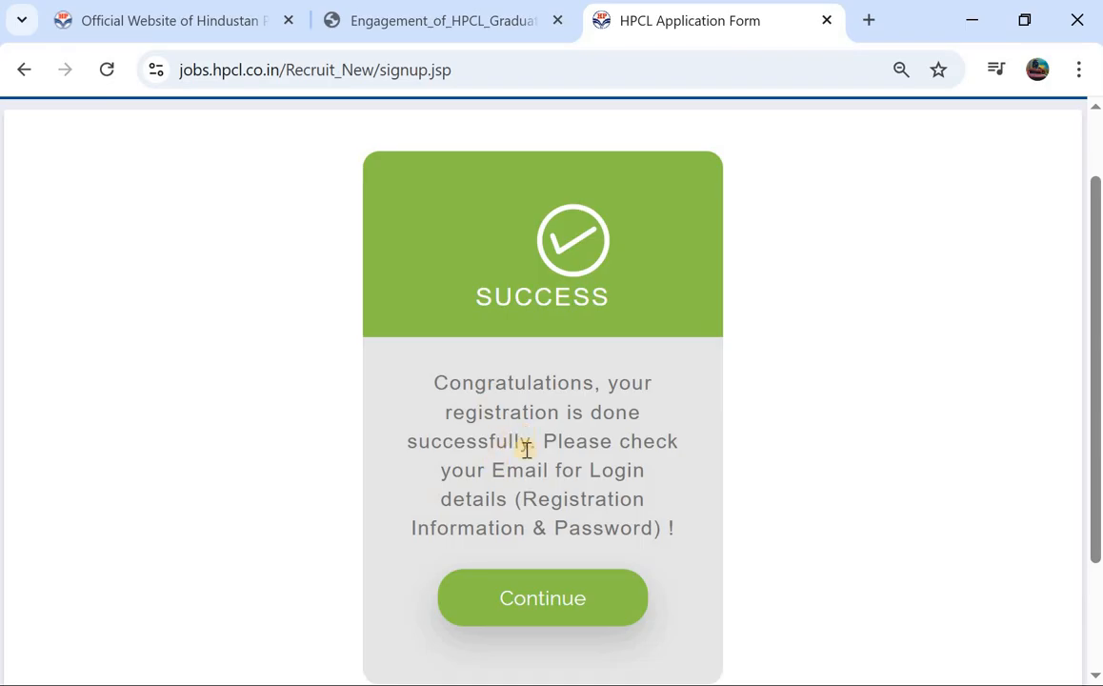
Step: Continue from the registration SUCCESS card to the candidate sign-in page
left_click(538, 609)
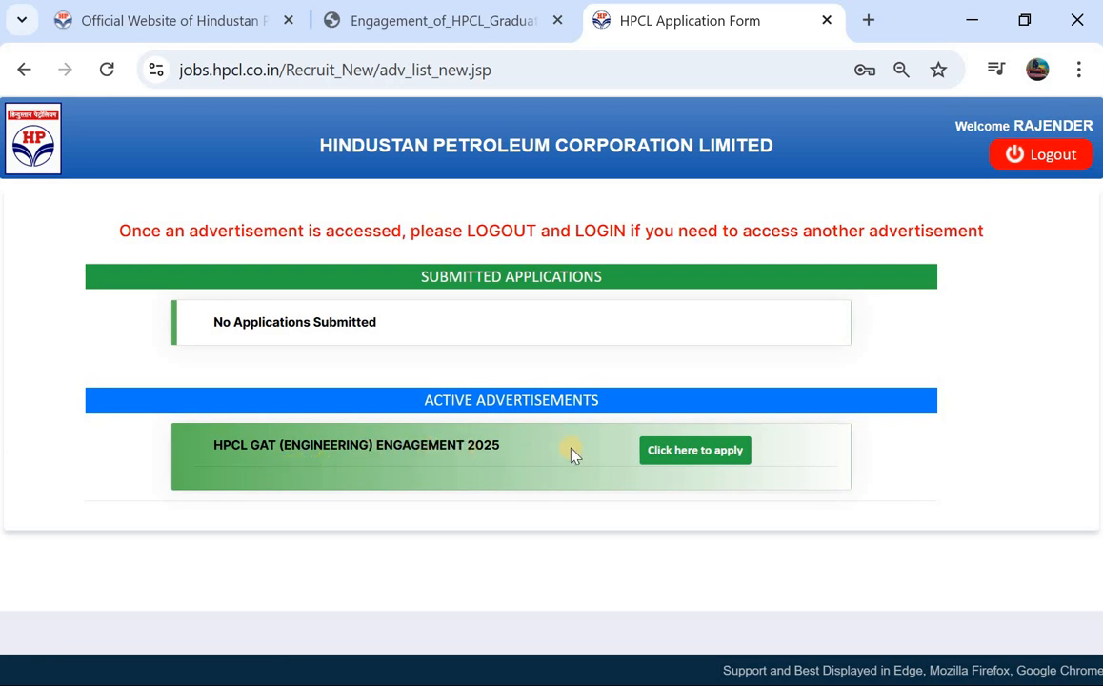
Step: Apply to the HPCL GAT (Engineering) Engagement 2025 advertisement and accept the documents-ready notice
left_click(692, 448)
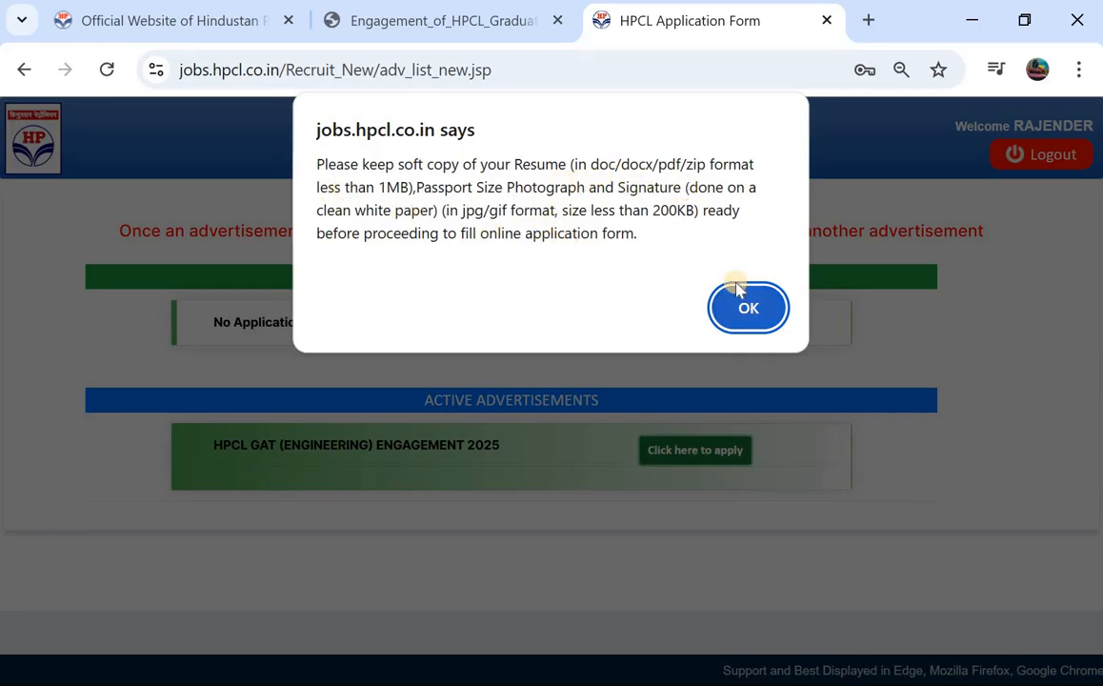
left_click(750, 302)
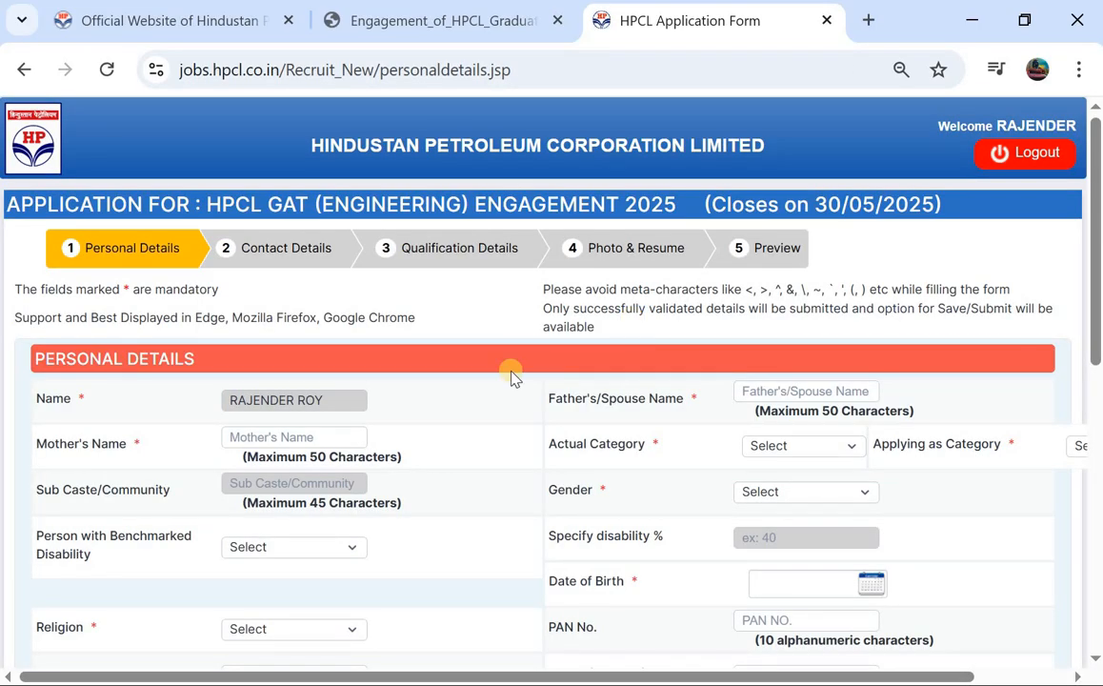
Step: Fill Father's/Spouse Name and Mother's Name from the browser's saved autofill suggestions
scroll(511, 379, "down", 1)
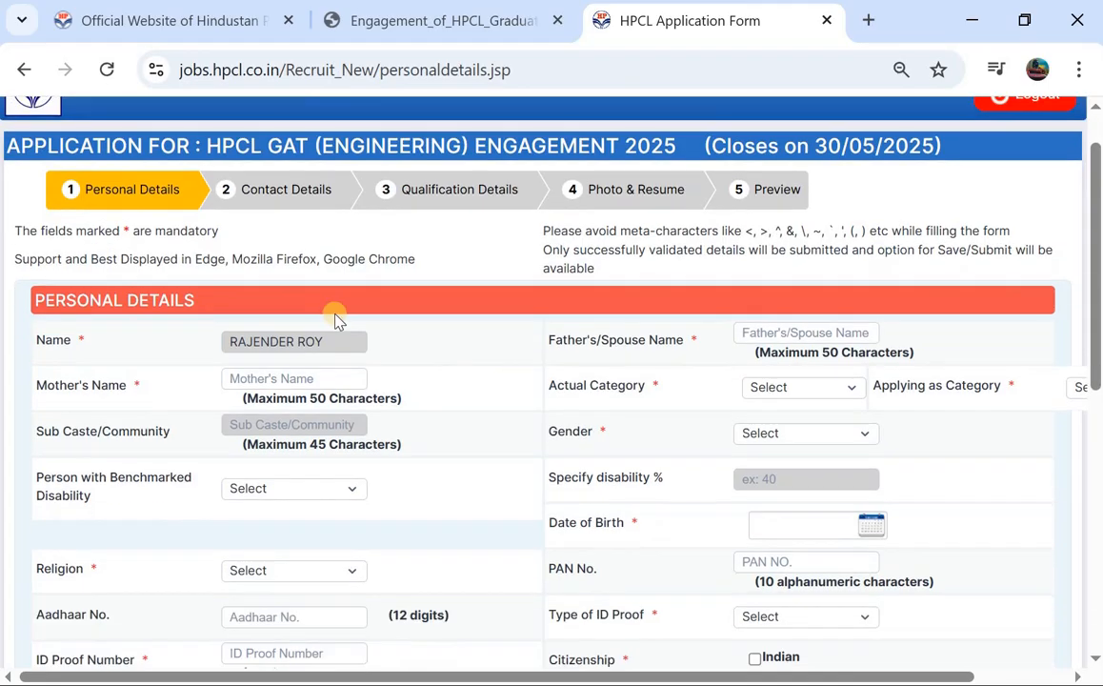
left_click(314, 378)
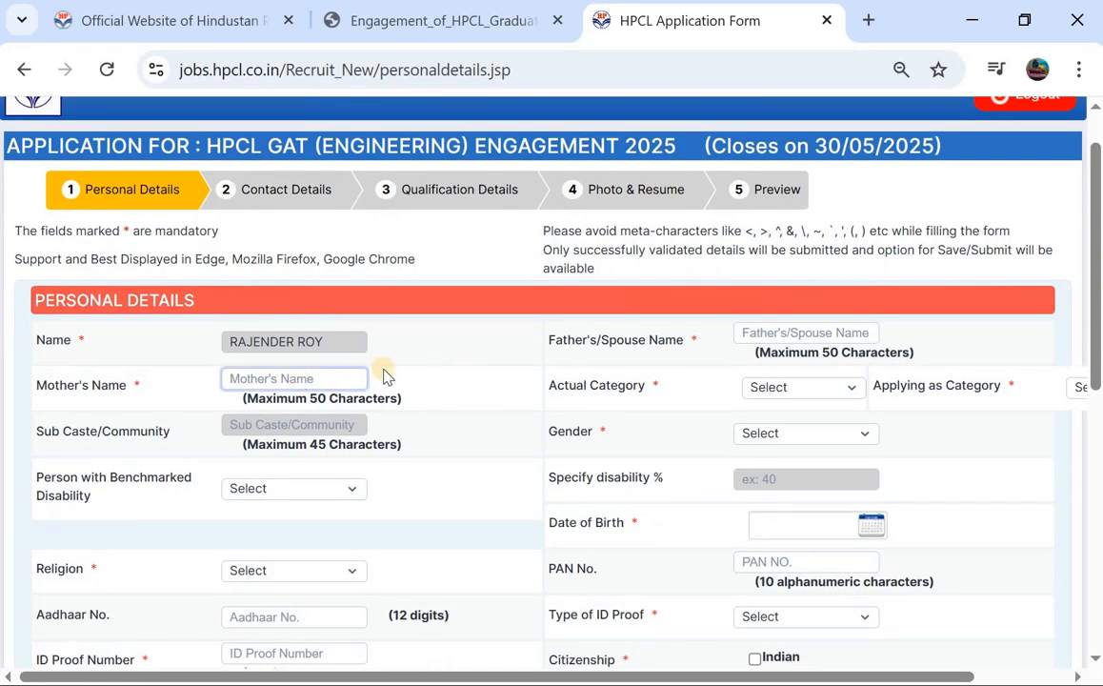
left_click(482, 381)
left_click(772, 333)
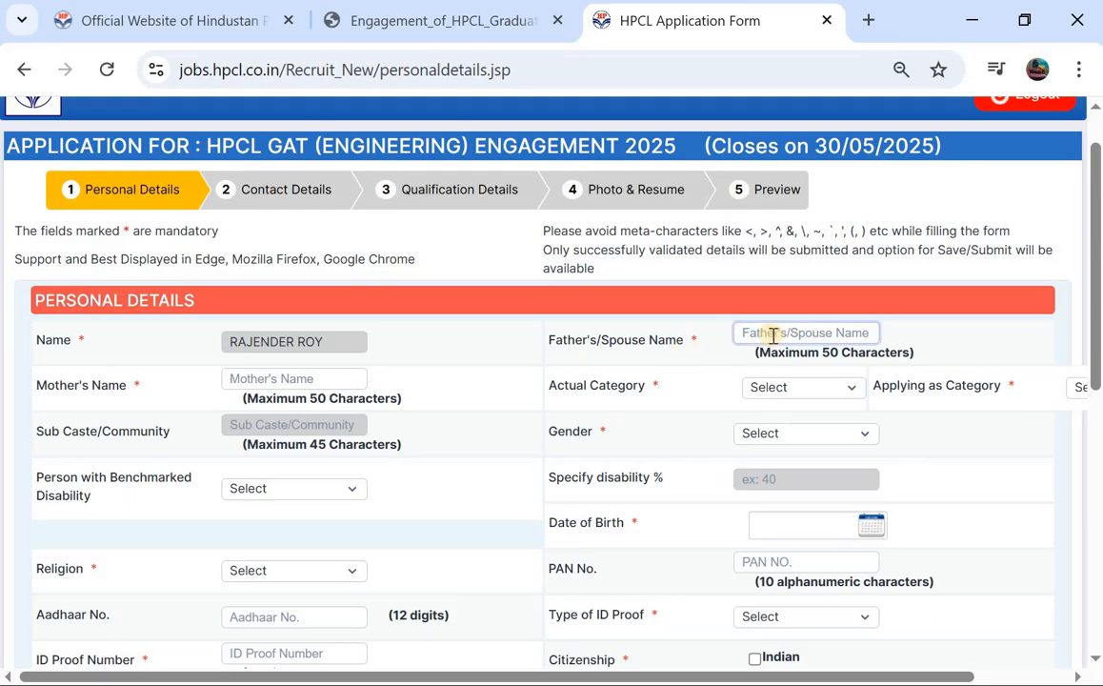
left_click(772, 333)
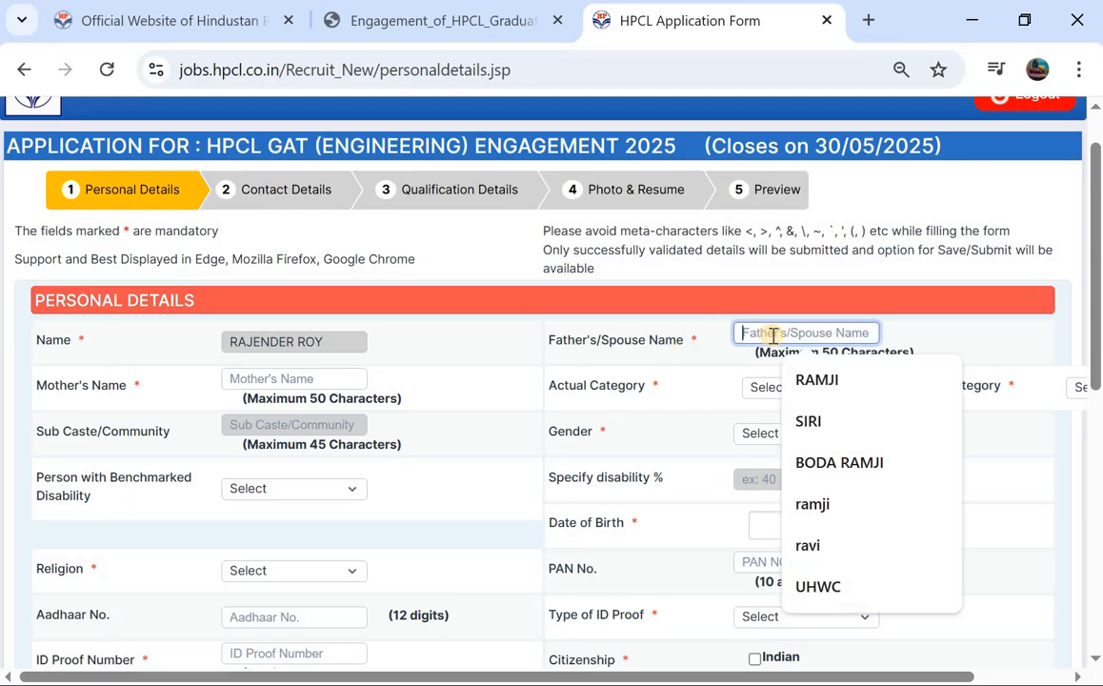
left_click(798, 381)
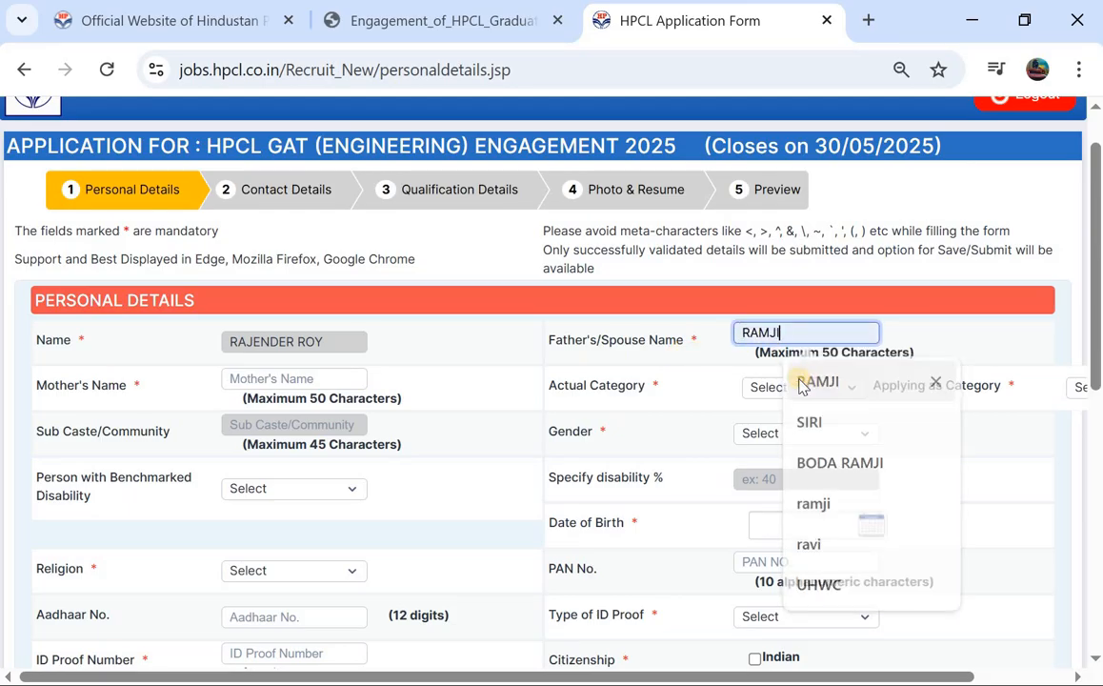
left_click(303, 378)
left_click(311, 424)
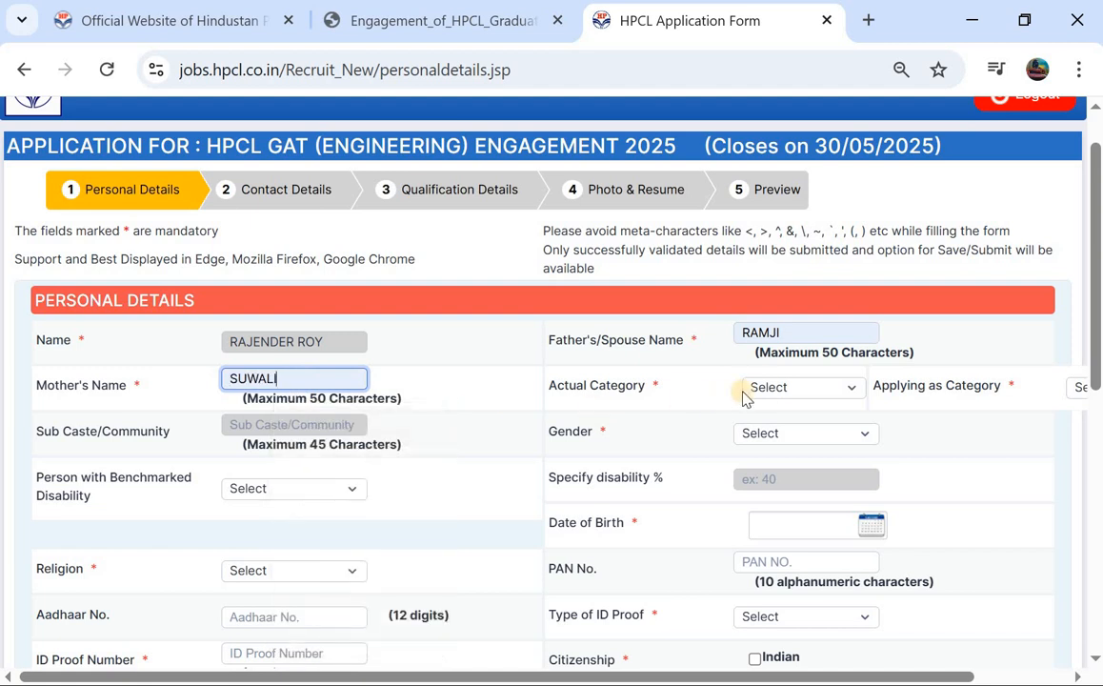
left_click(776, 388)
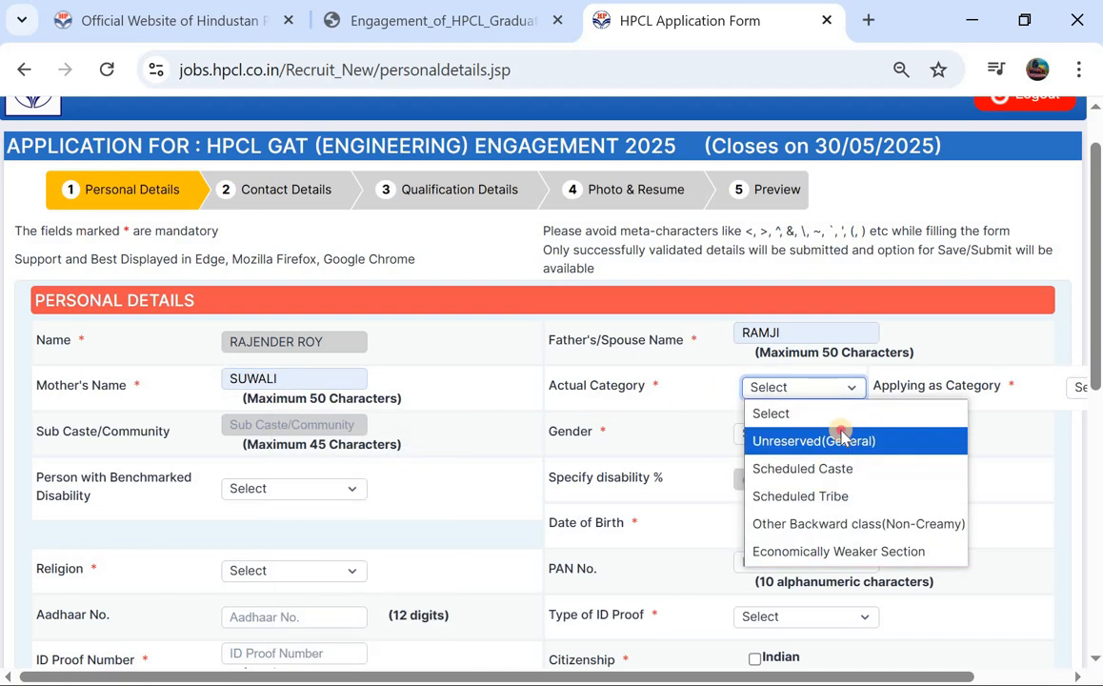
Step: Set both categories to Unreserved(General), then change them to Other Backward class (Non-Creamy)
left_click(771, 440)
scroll(857, 429, "right", 2)
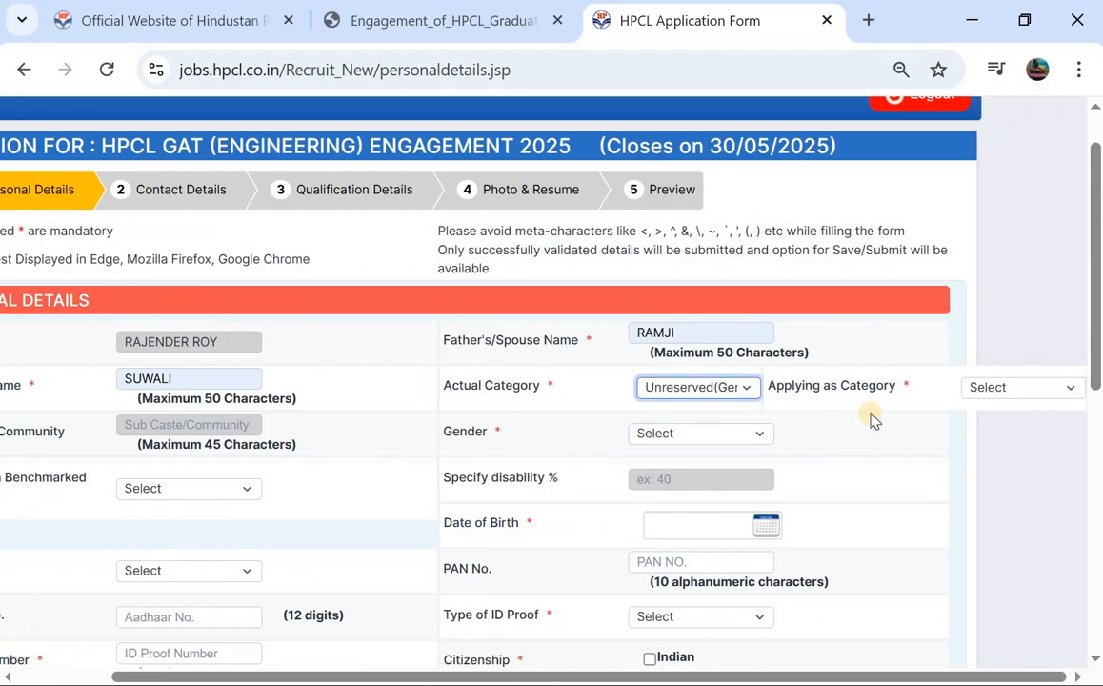
left_click(1044, 391)
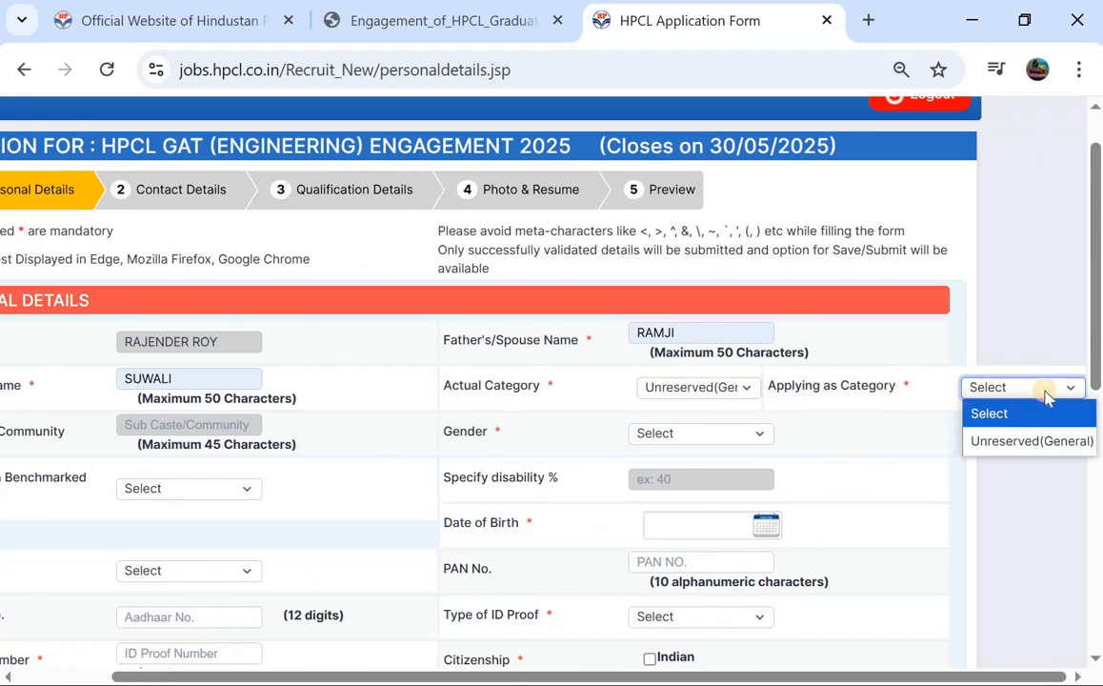
left_click(1023, 441)
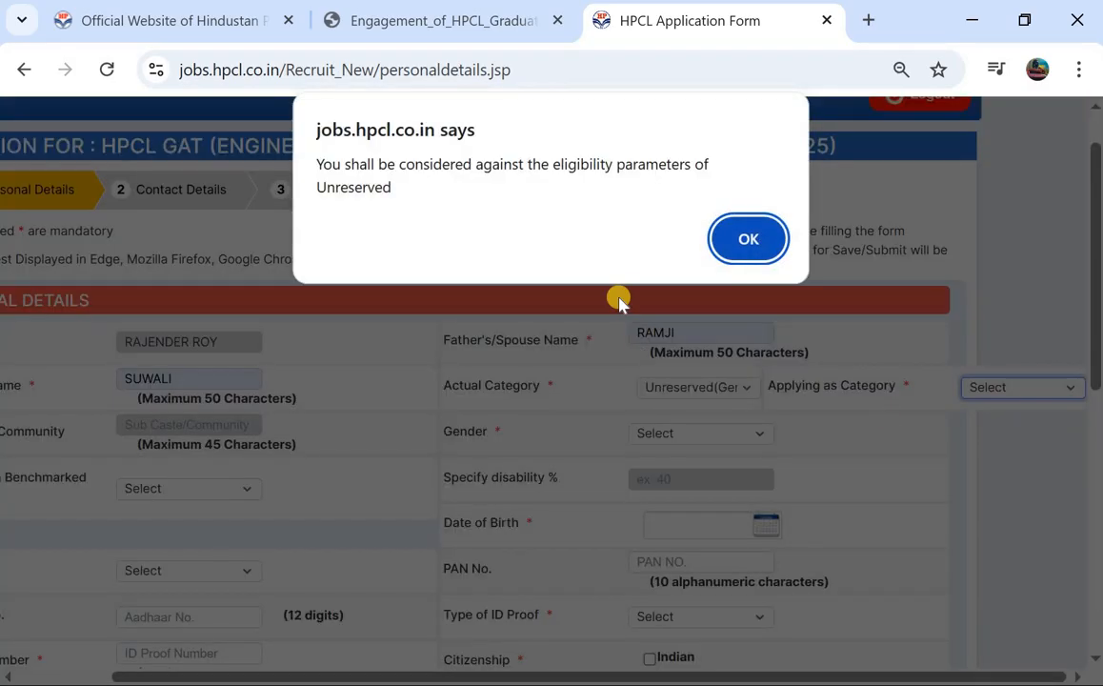
left_click(729, 243)
left_click(696, 385)
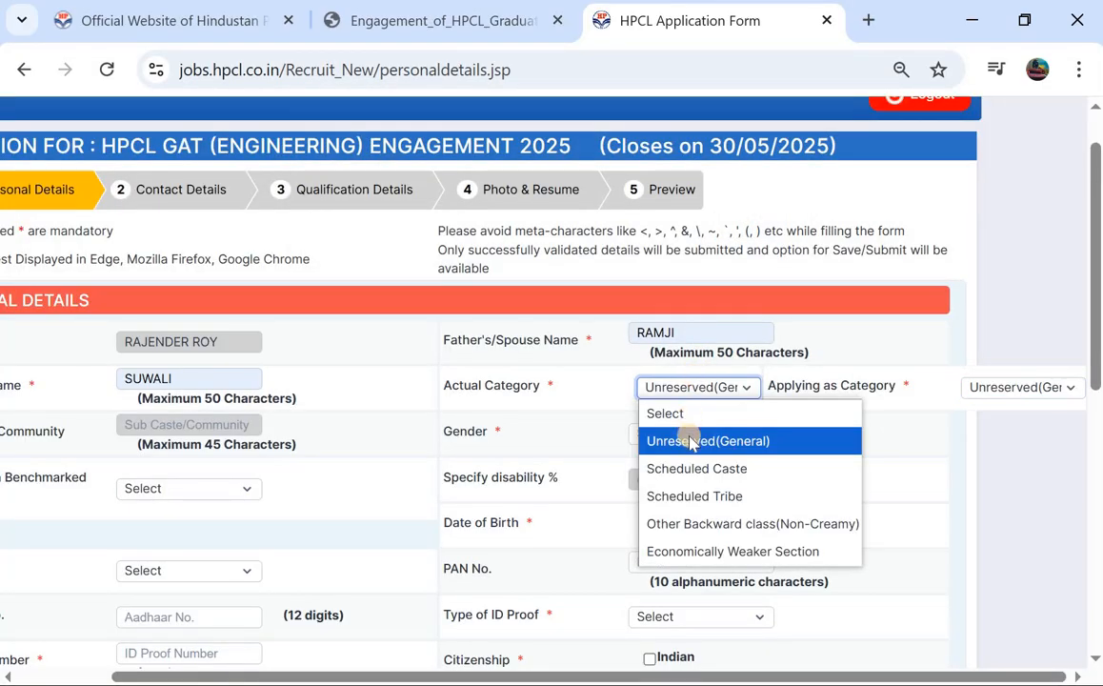
left_click(692, 533)
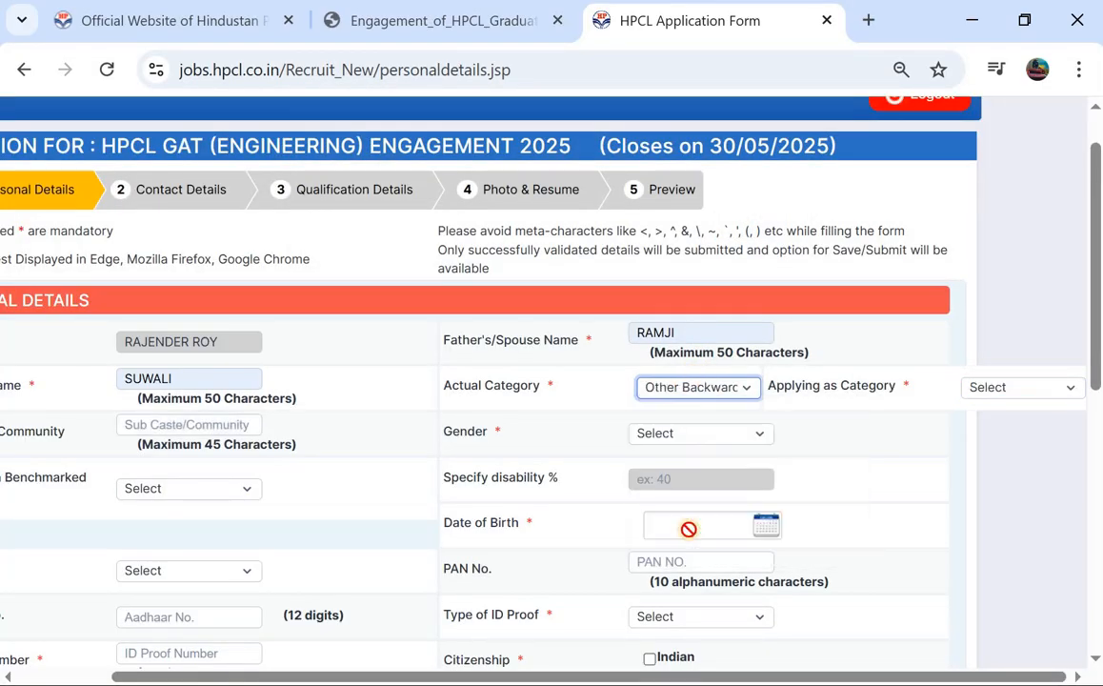
left_click(979, 389)
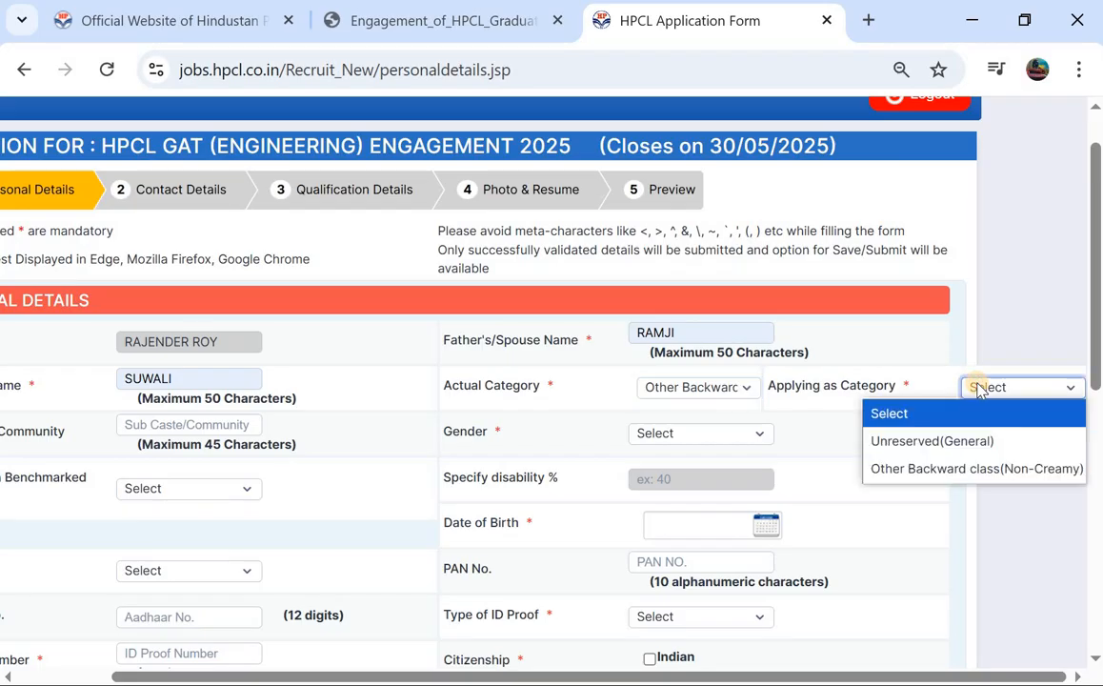
left_click(960, 467)
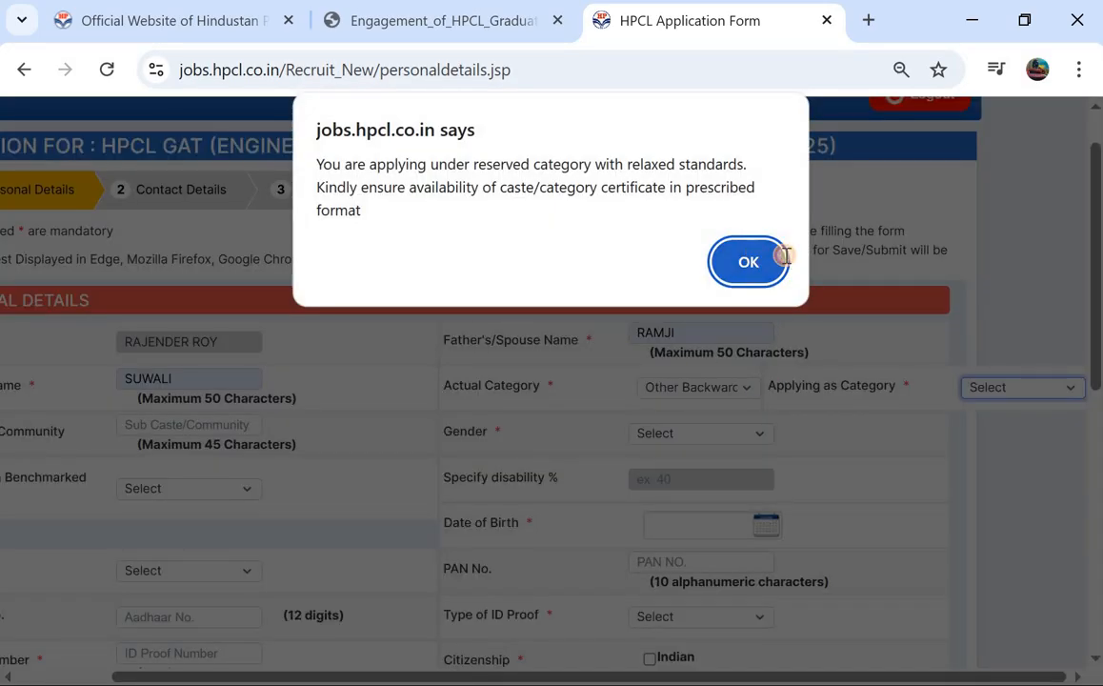
left_click(771, 258)
Step: Try Scheduled Tribe, then reset both categories to Other Backward class (Non-Creamy) and accept the certificate notice
left_click(699, 387)
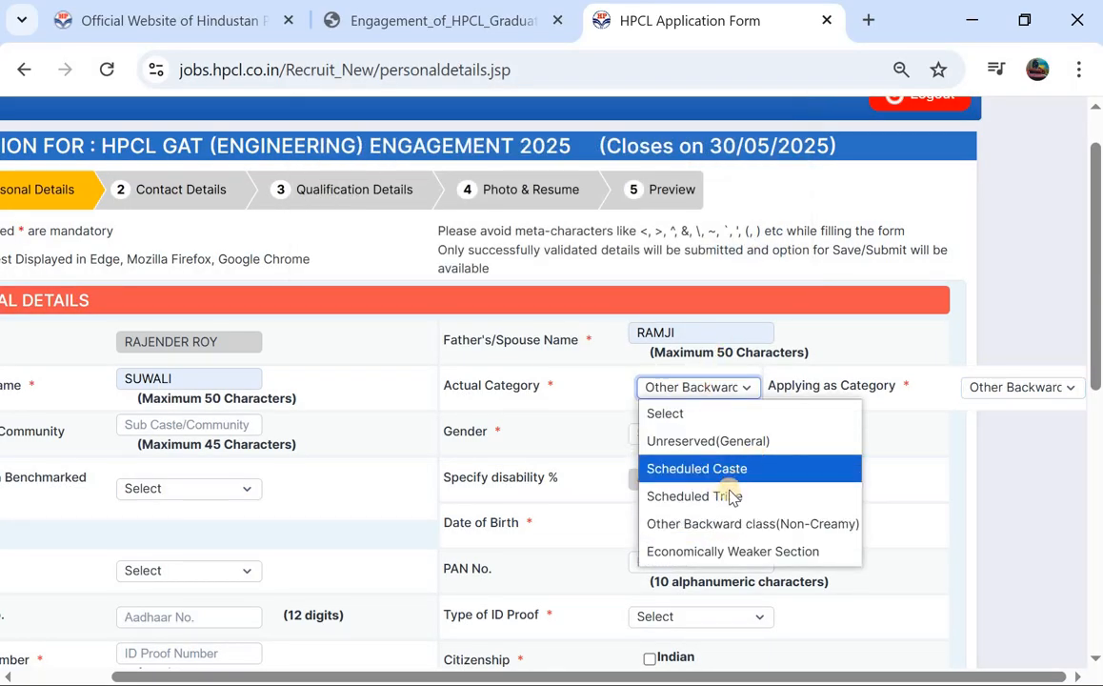
left_click(731, 496)
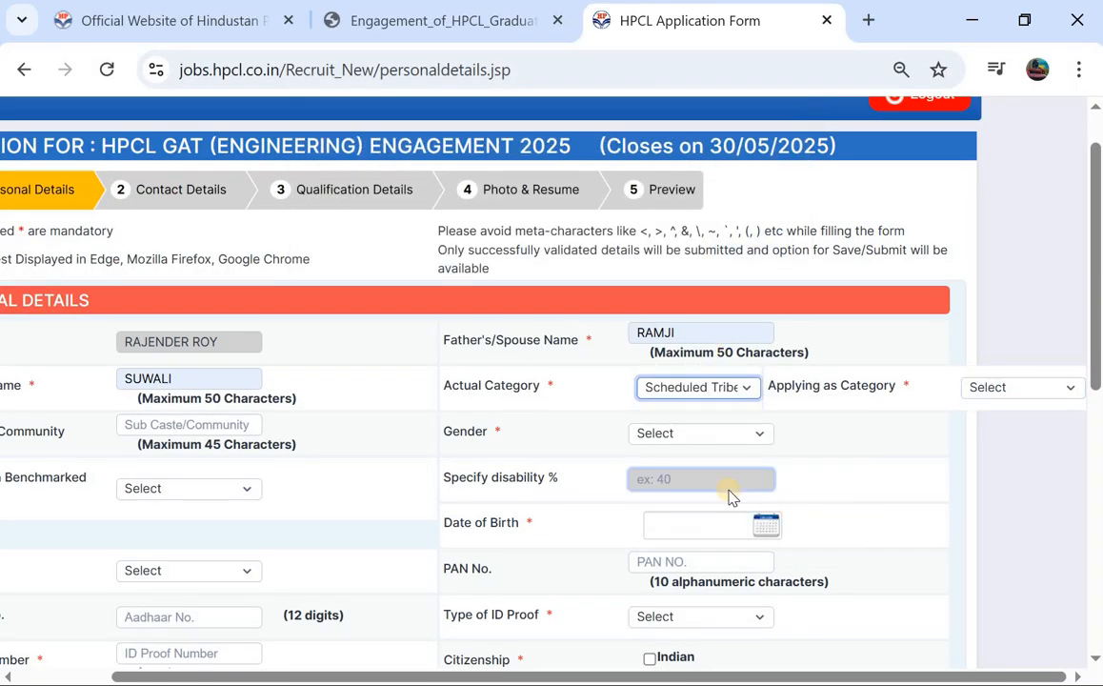
left_click(974, 389)
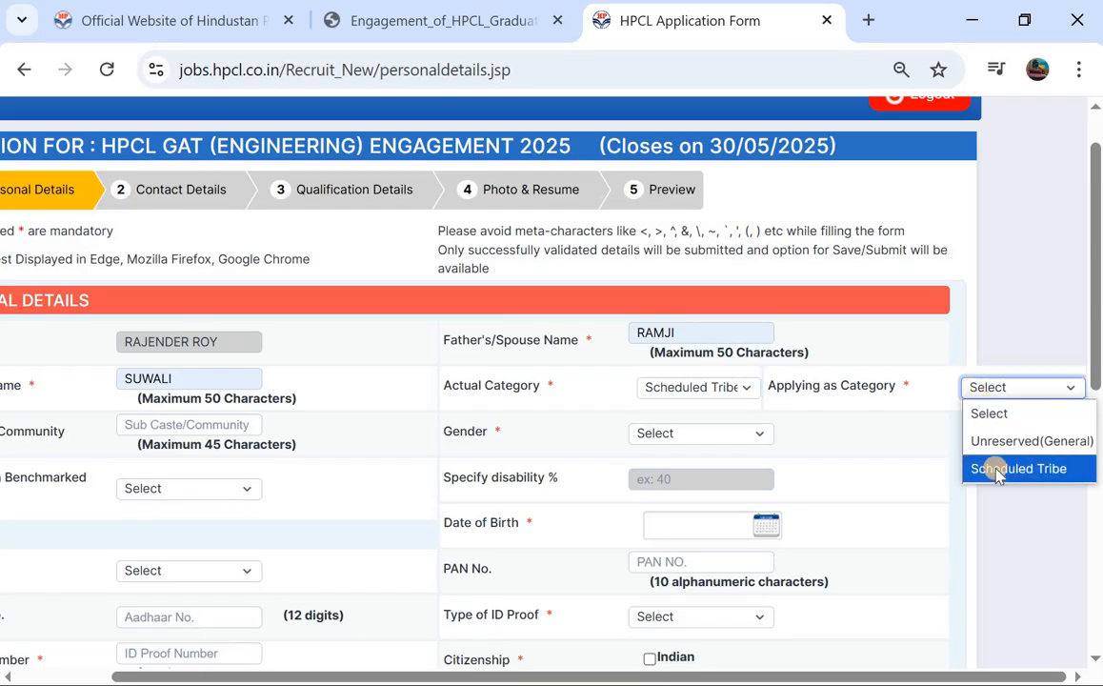
left_click(726, 390)
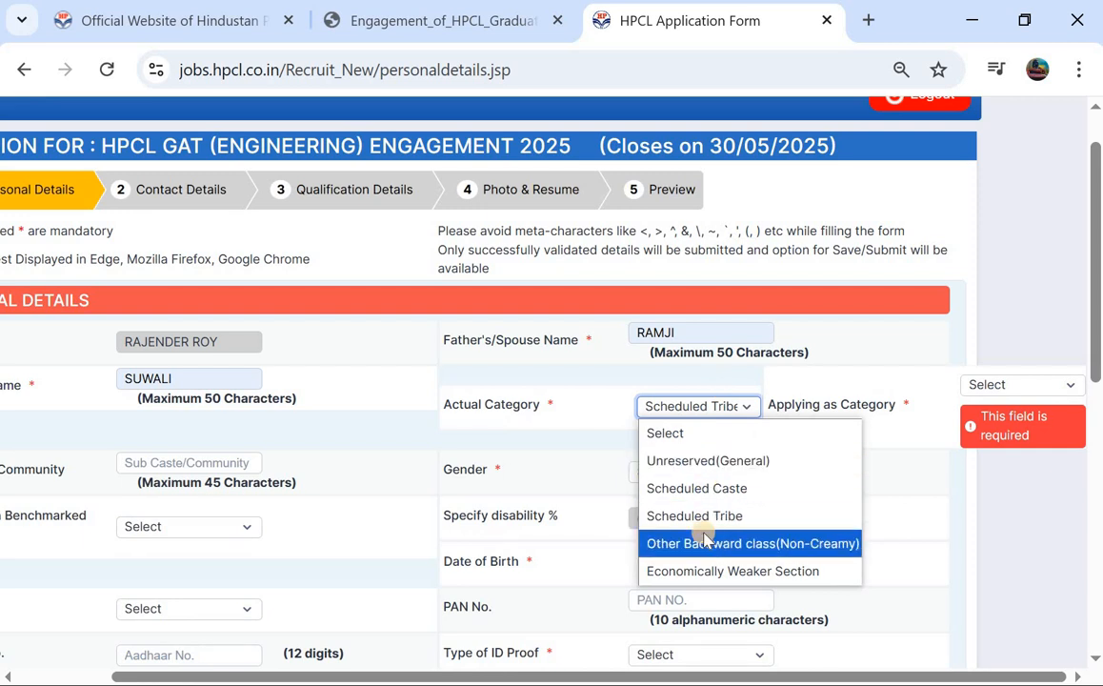
left_click(704, 542)
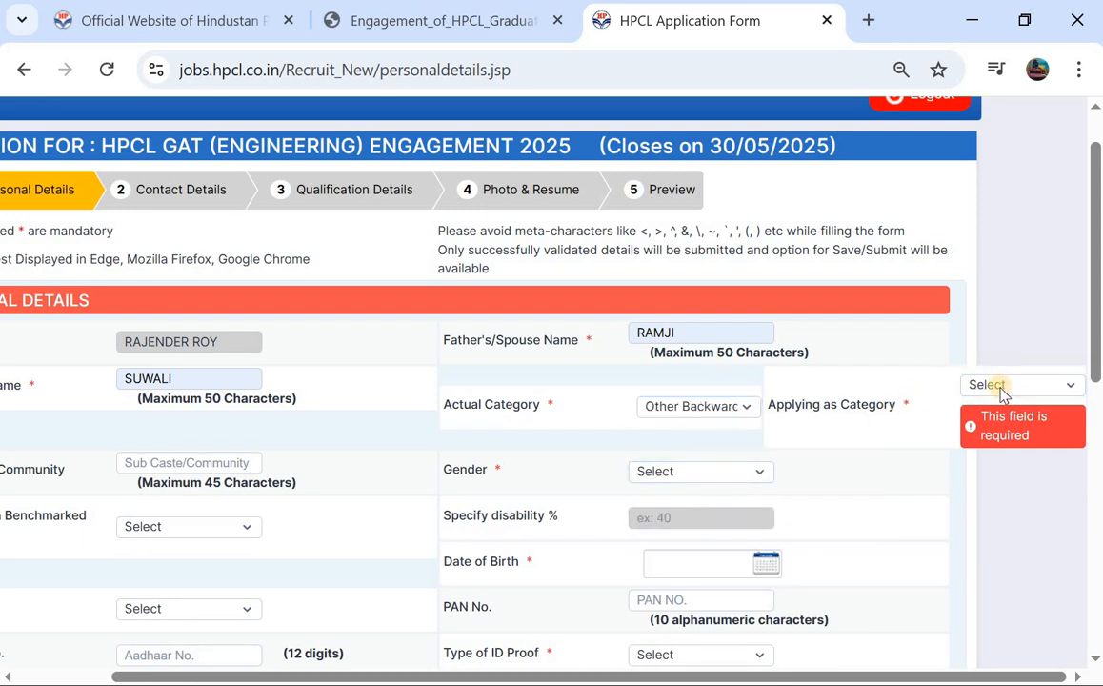
left_click(998, 385)
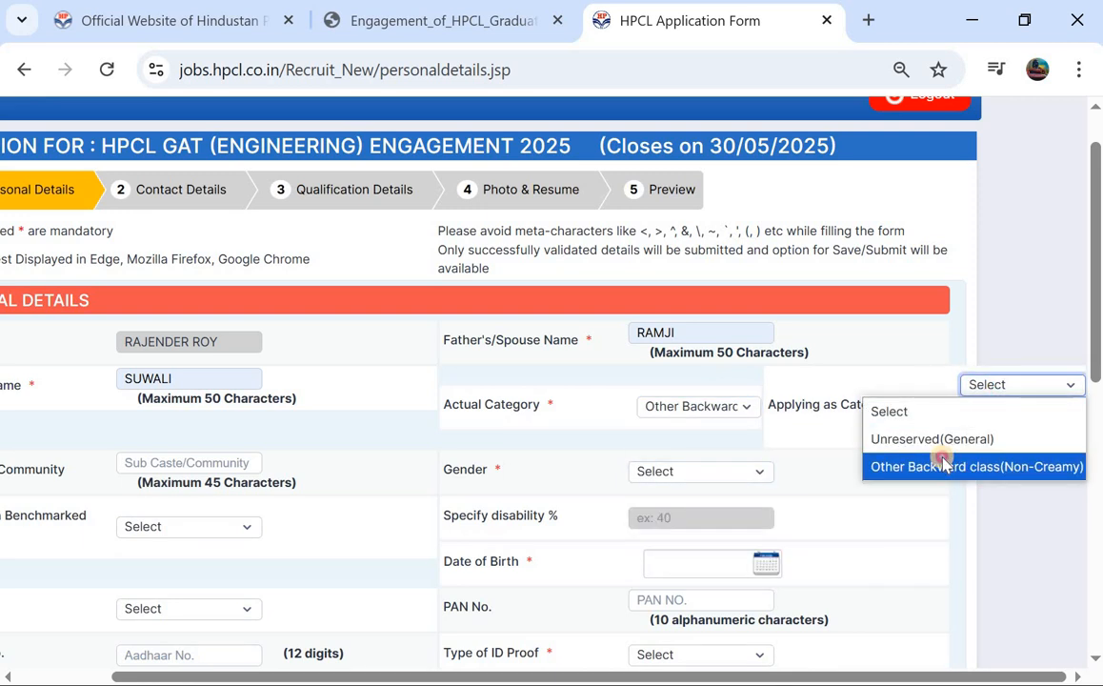
left_click(943, 466)
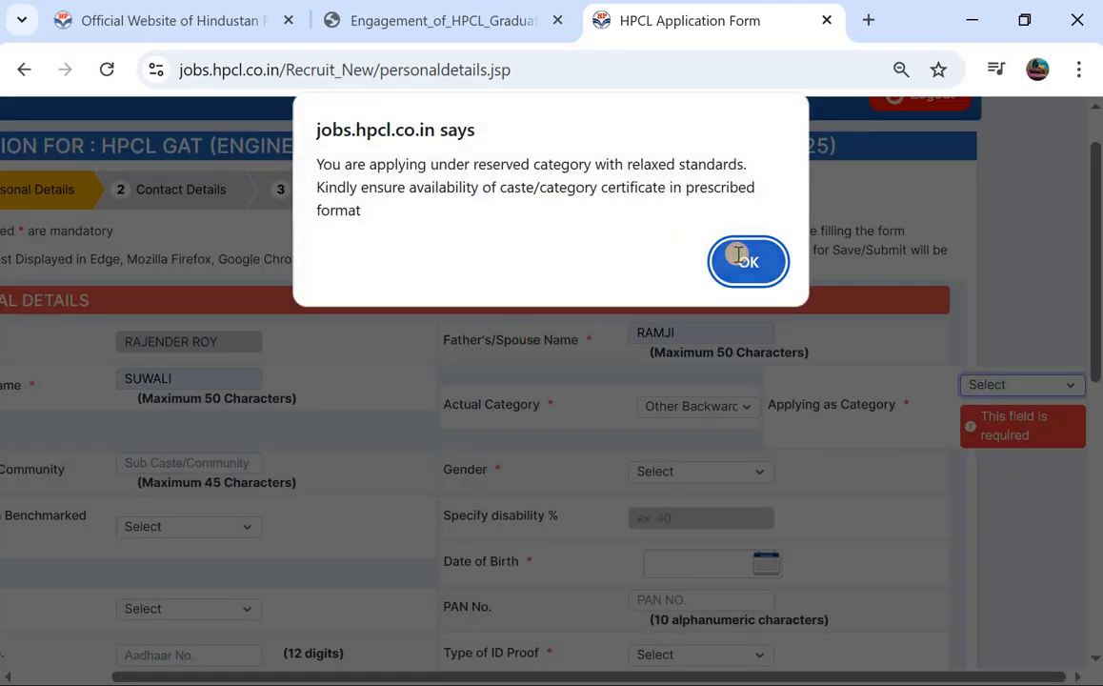
left_click(738, 255)
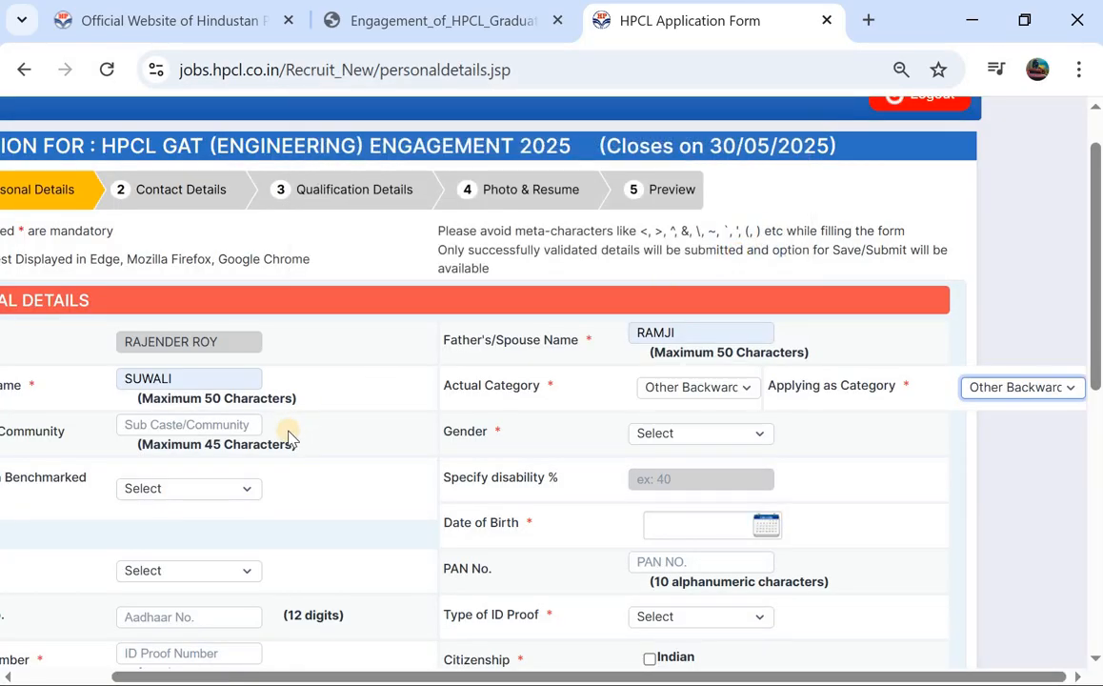
scroll(288, 437, "left", 2)
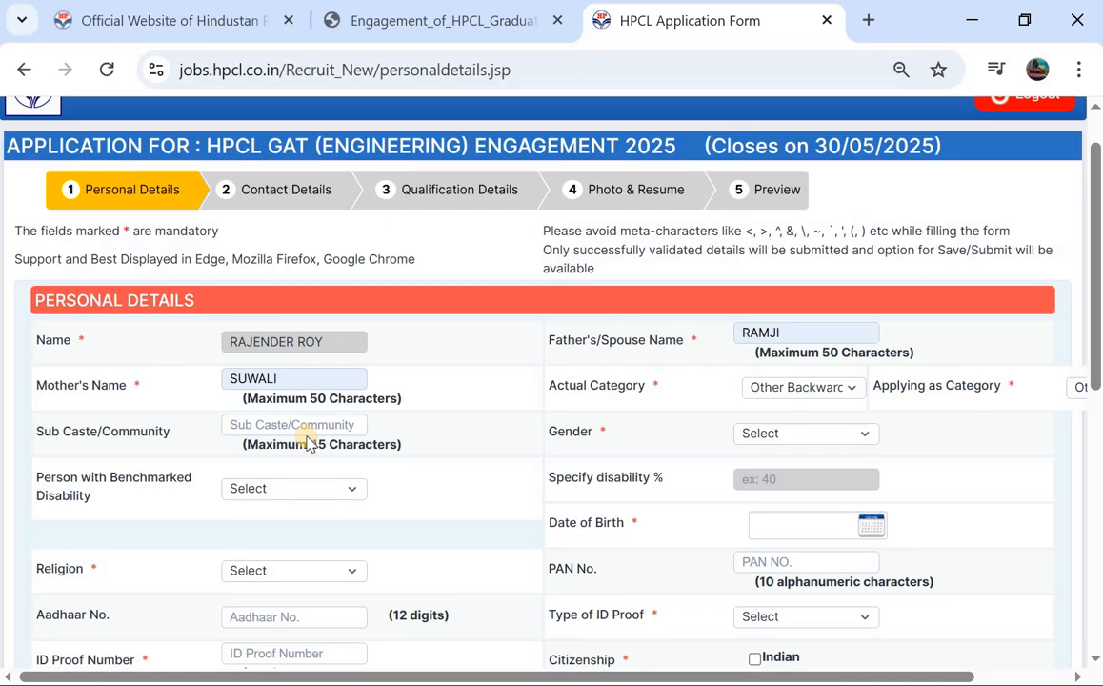
Step: Set Gender to Male and leave Benchmarked Disability at Select
left_click(306, 424)
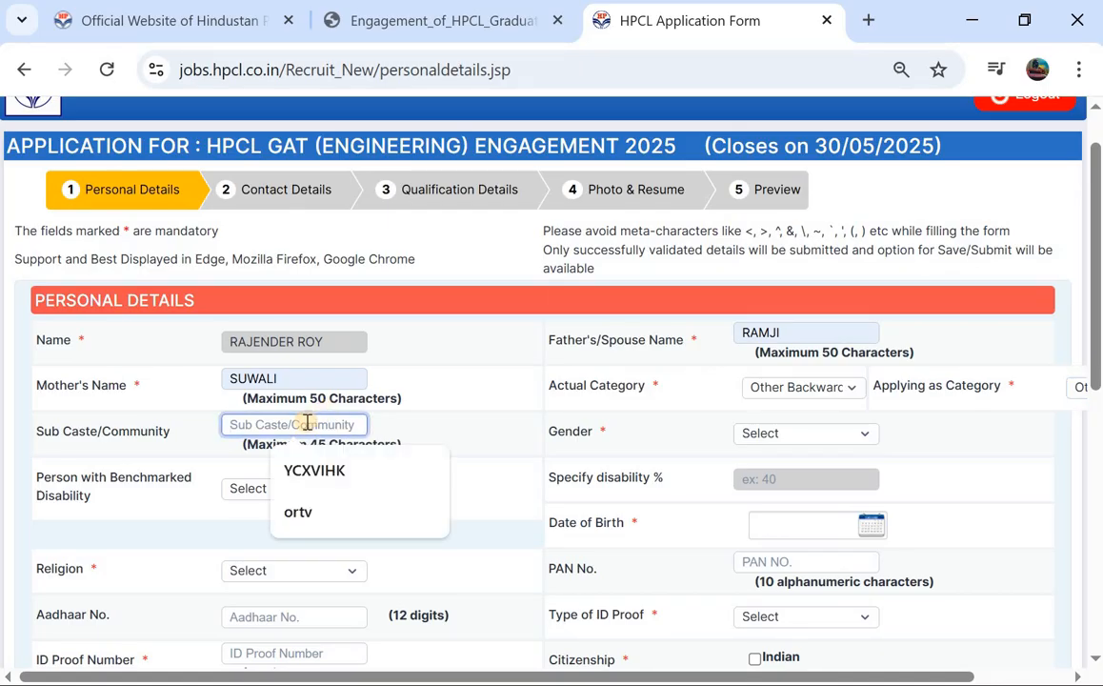
left_click(759, 434)
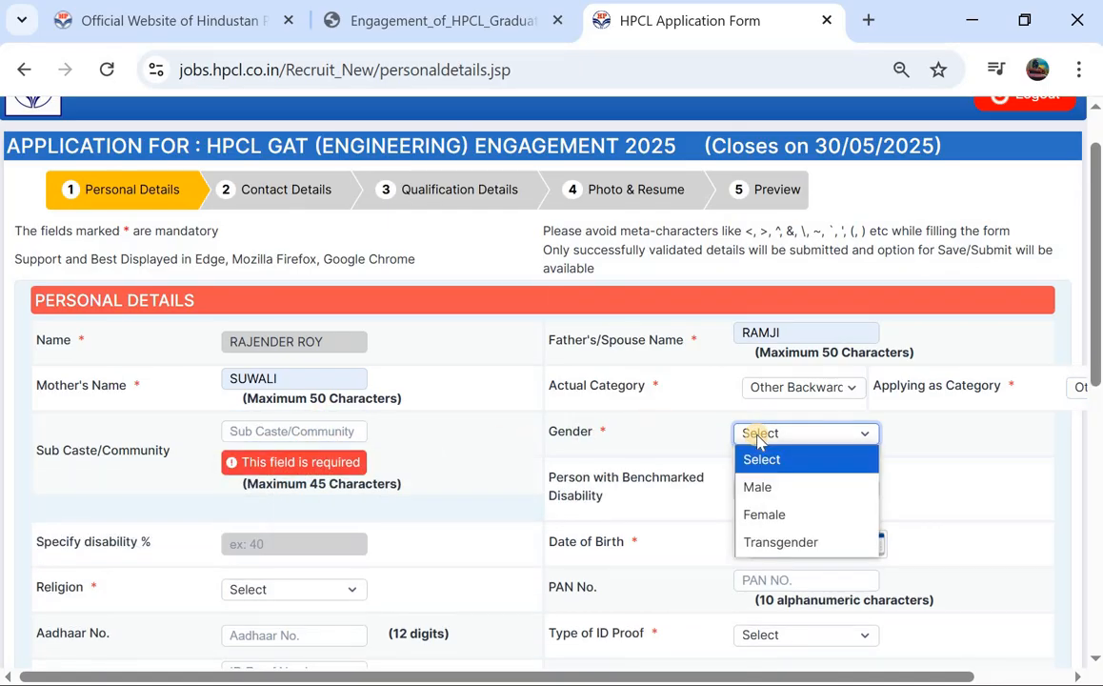
left_click(776, 499)
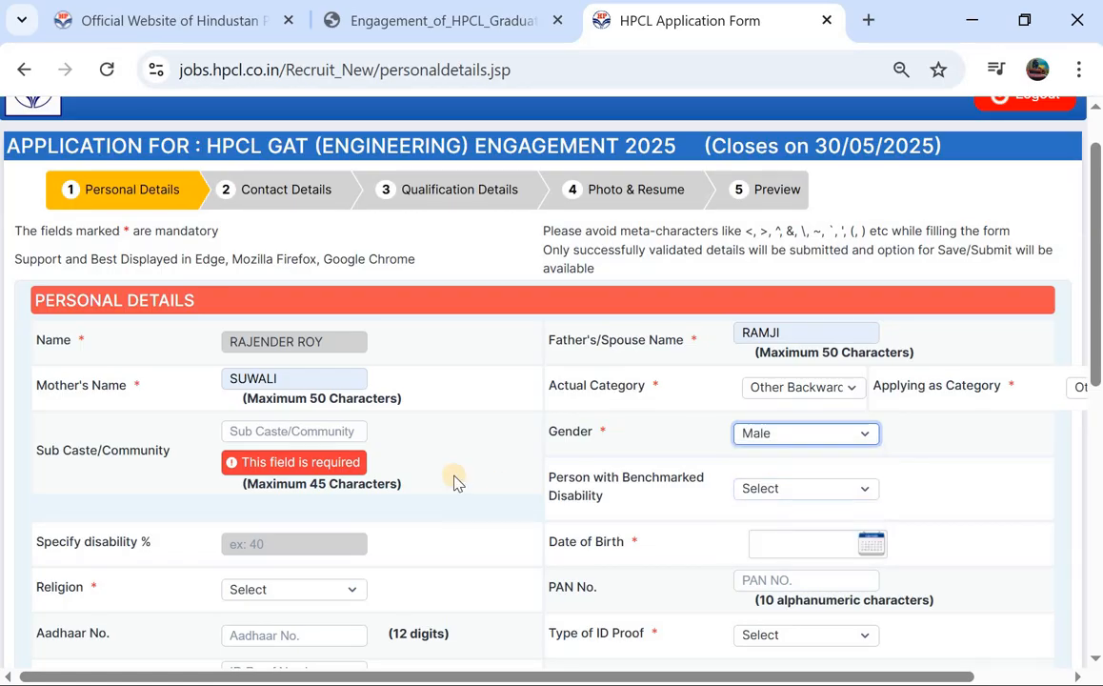
scroll(453, 483, "down", 1)
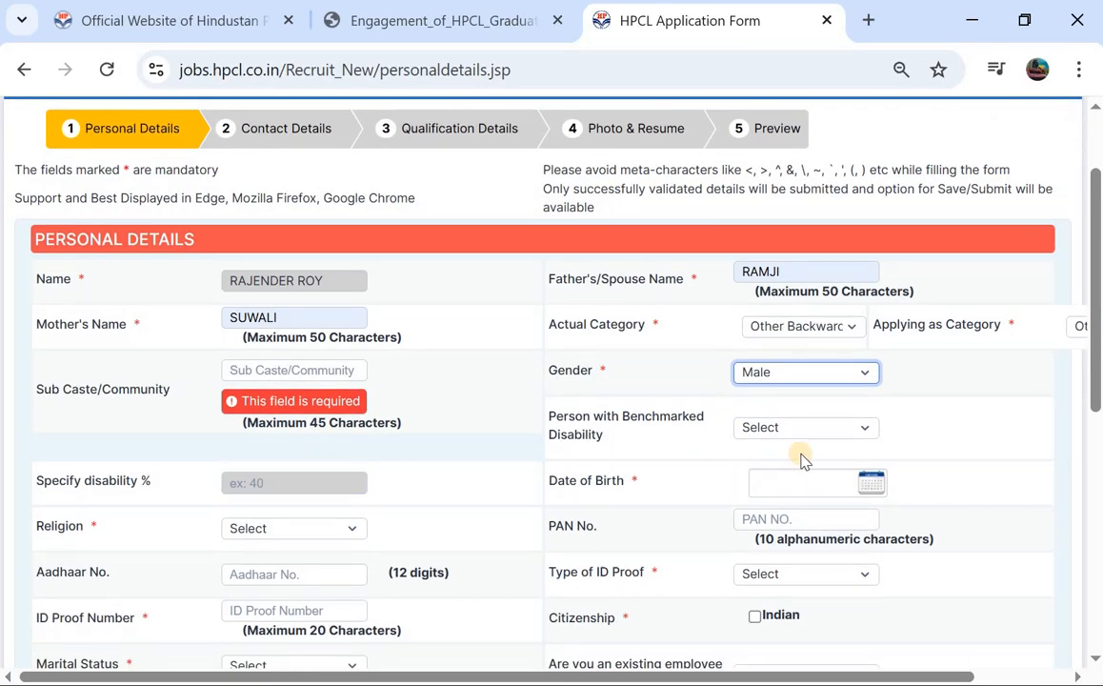
left_click(828, 426)
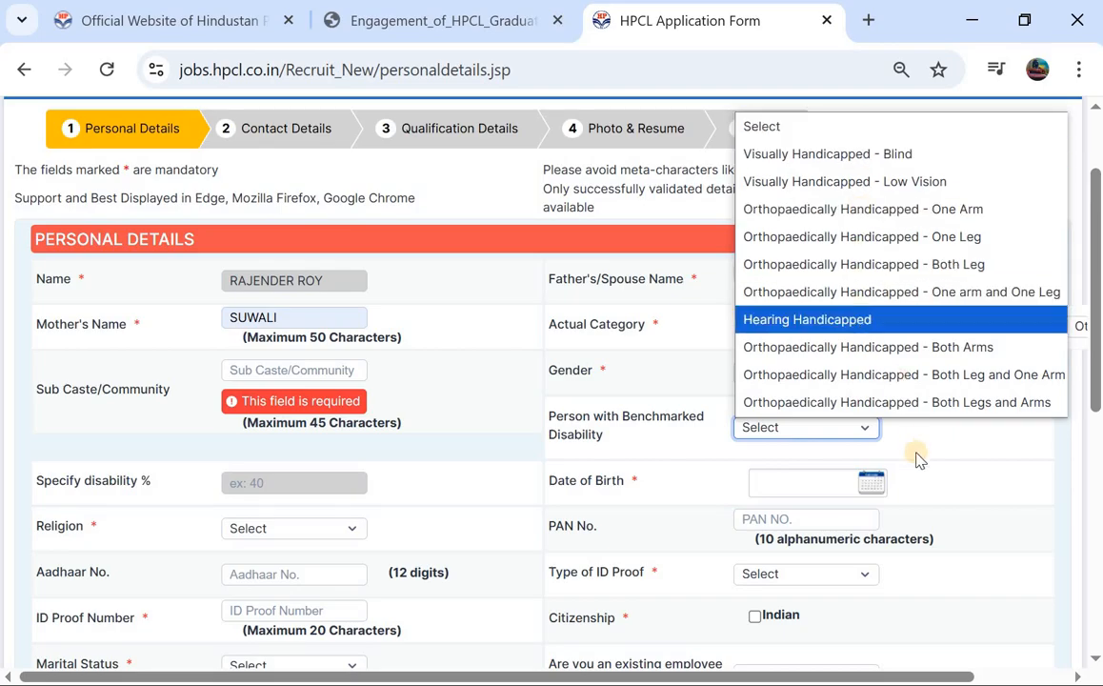
left_click(1025, 473)
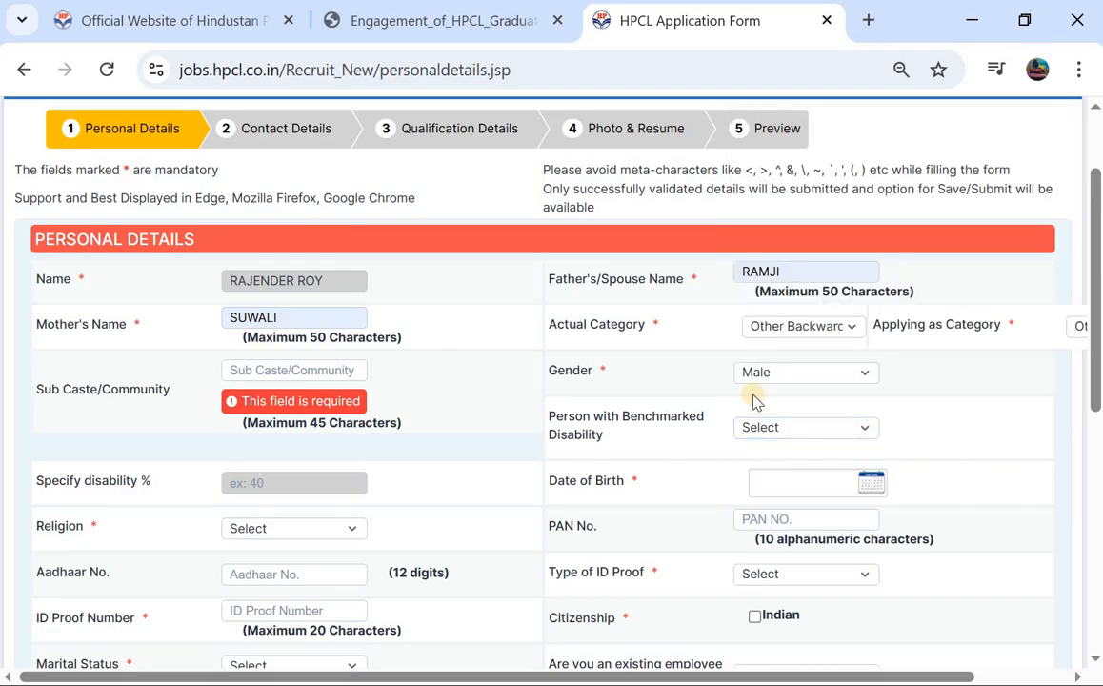
scroll(753, 396, "down", 1)
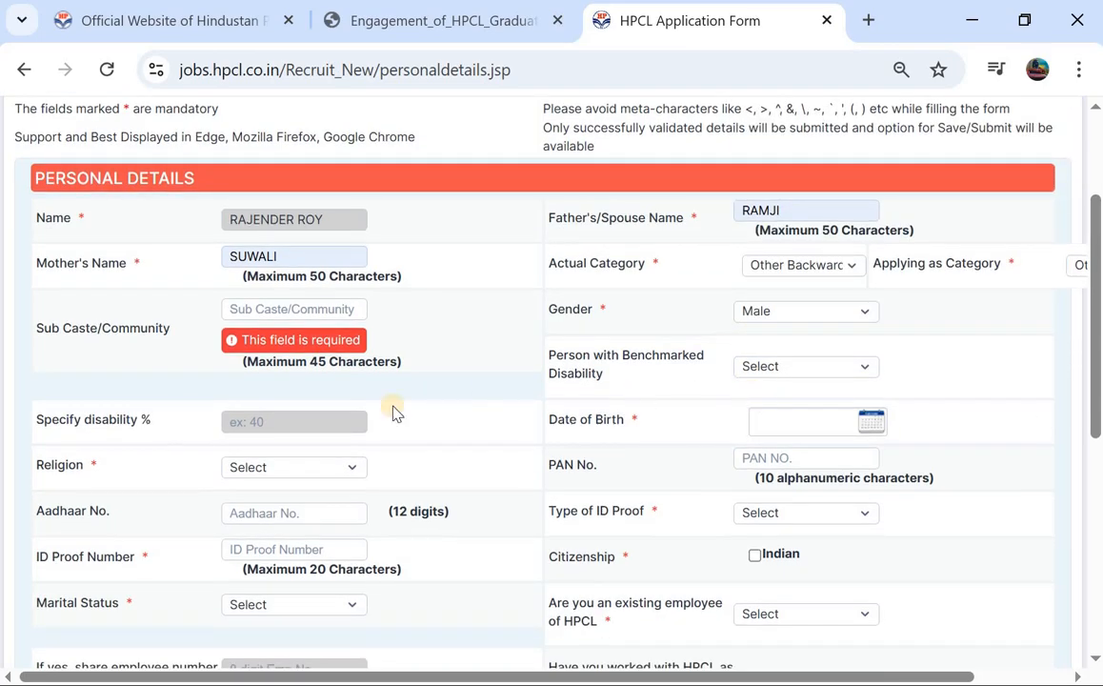
Step: Pick year 2002, month May and day 1 in the Date of Birth calendar (01-05-2002)
left_click(872, 426)
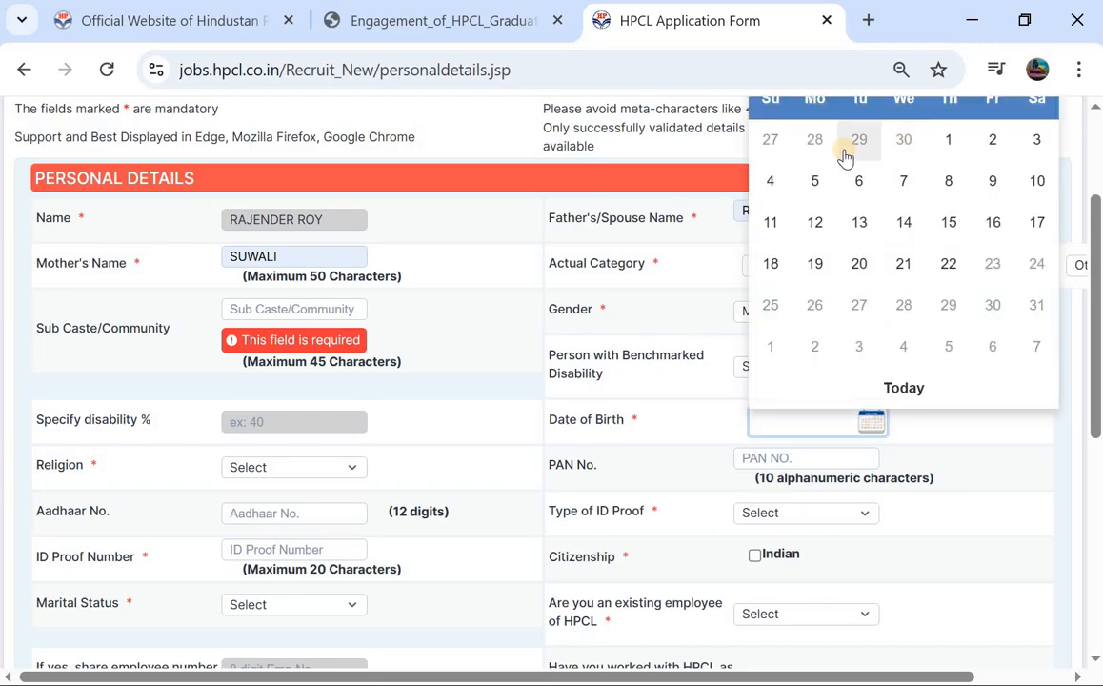
scroll(906, 145, "up", 1)
left_click(928, 112)
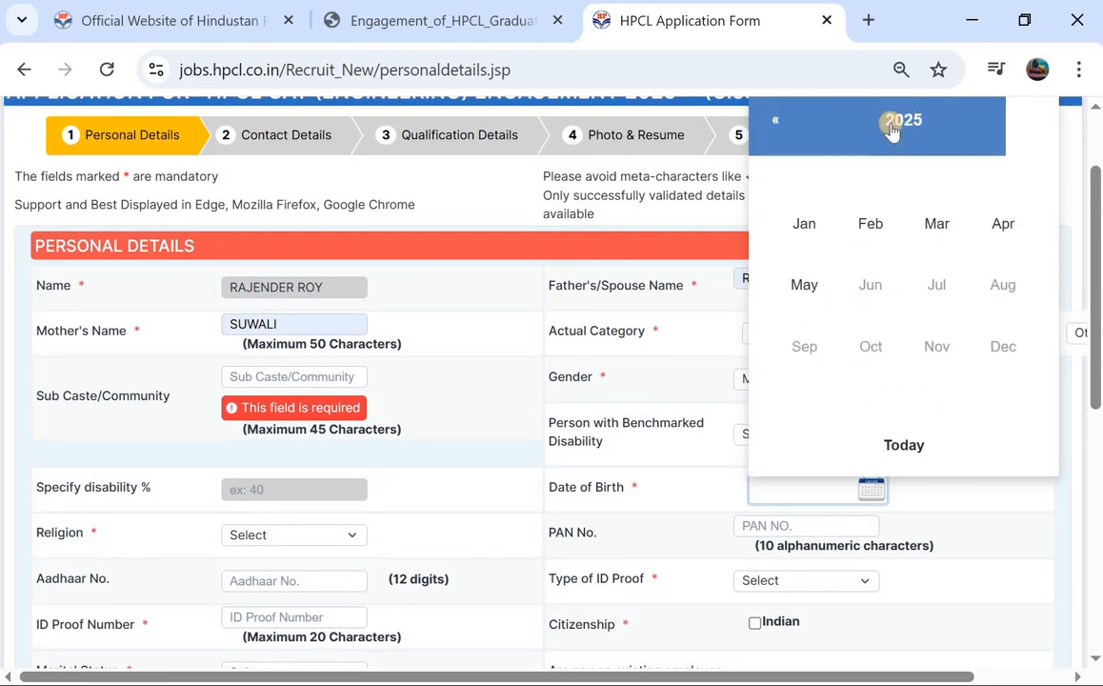
left_click(894, 129)
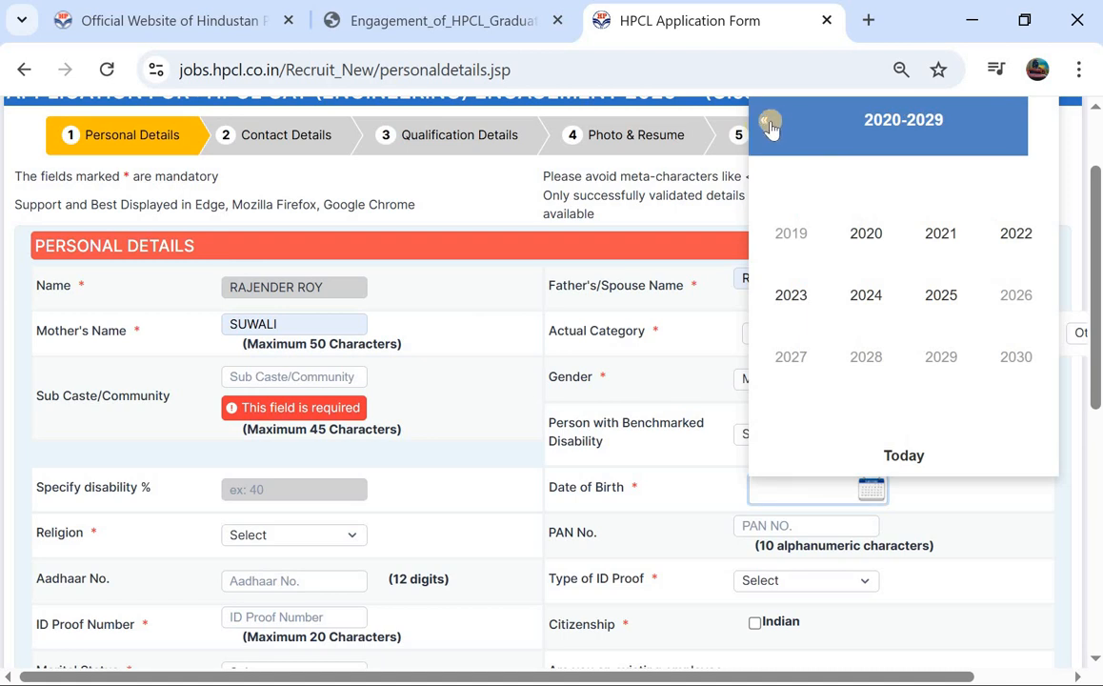
left_click(764, 122)
left_click(763, 120)
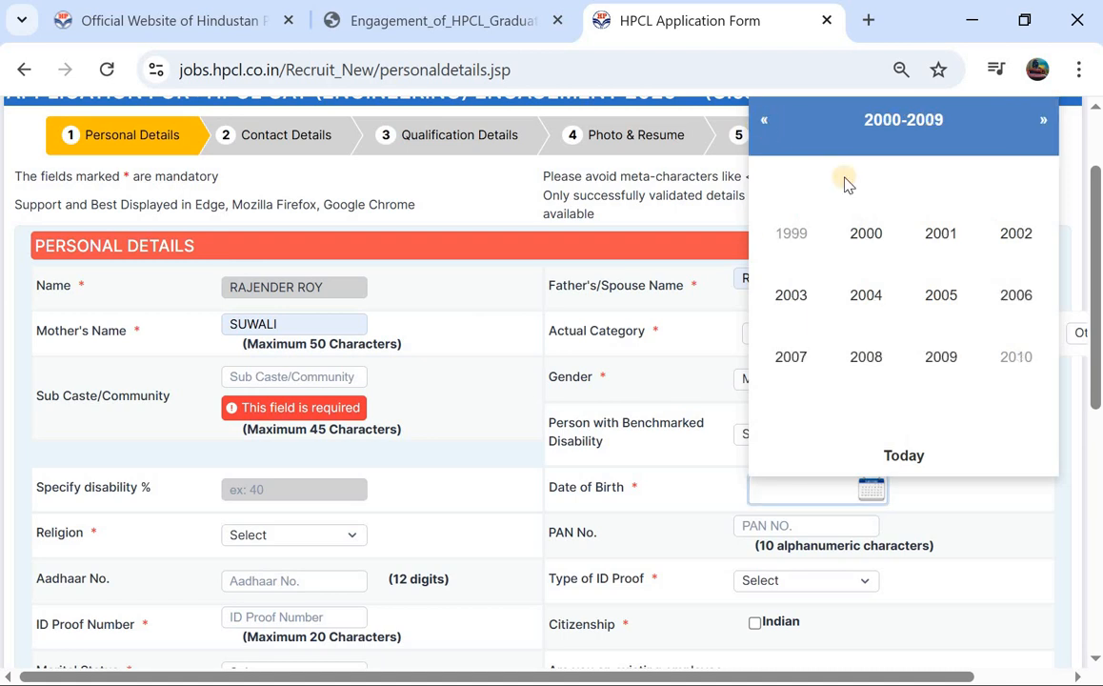
left_click(1015, 259)
left_click(809, 305)
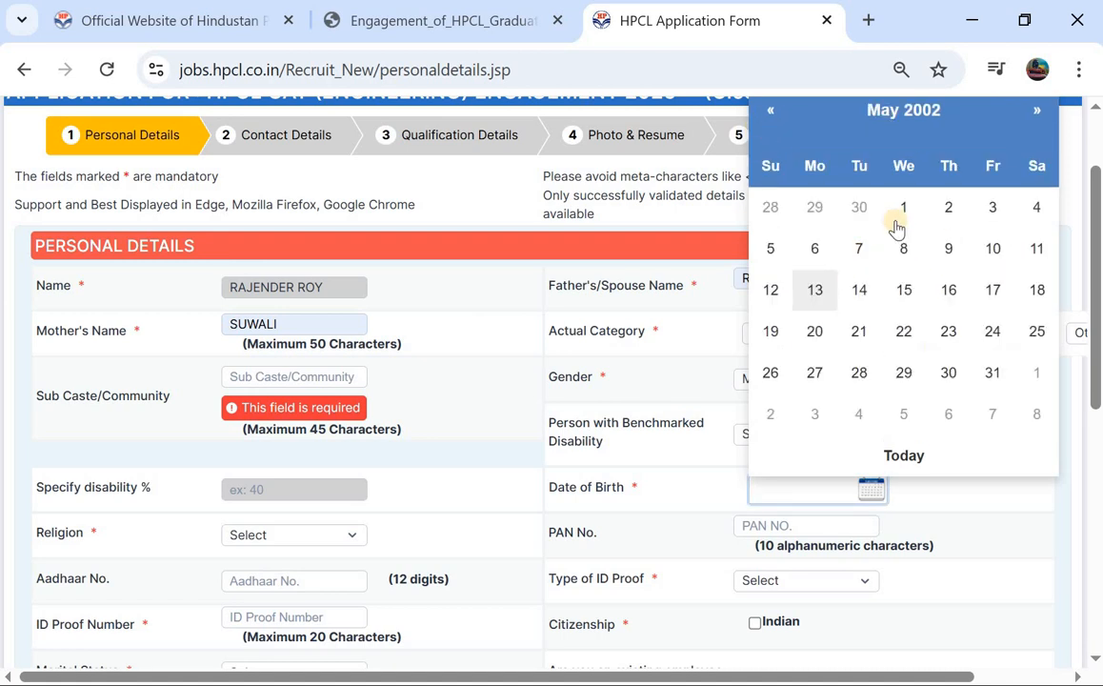
left_click(901, 219)
scroll(476, 324, "down", 1)
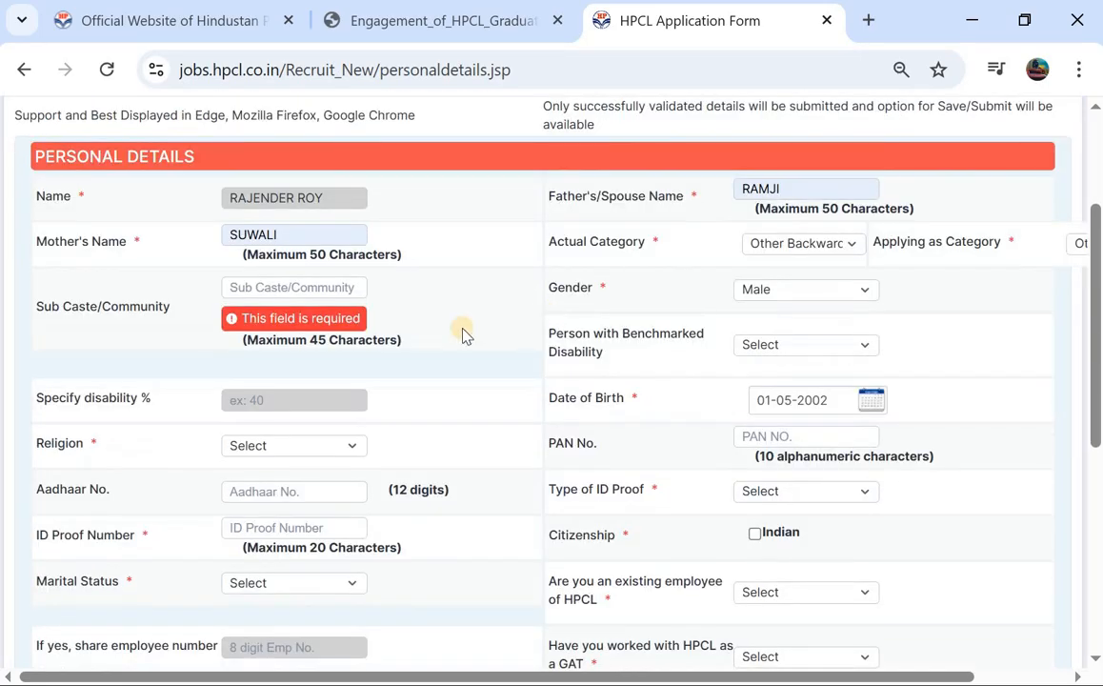
Step: Choose Hindu as religion, Govt. ID Proof as ID type, and mark citizenship as Indian
left_click(303, 445)
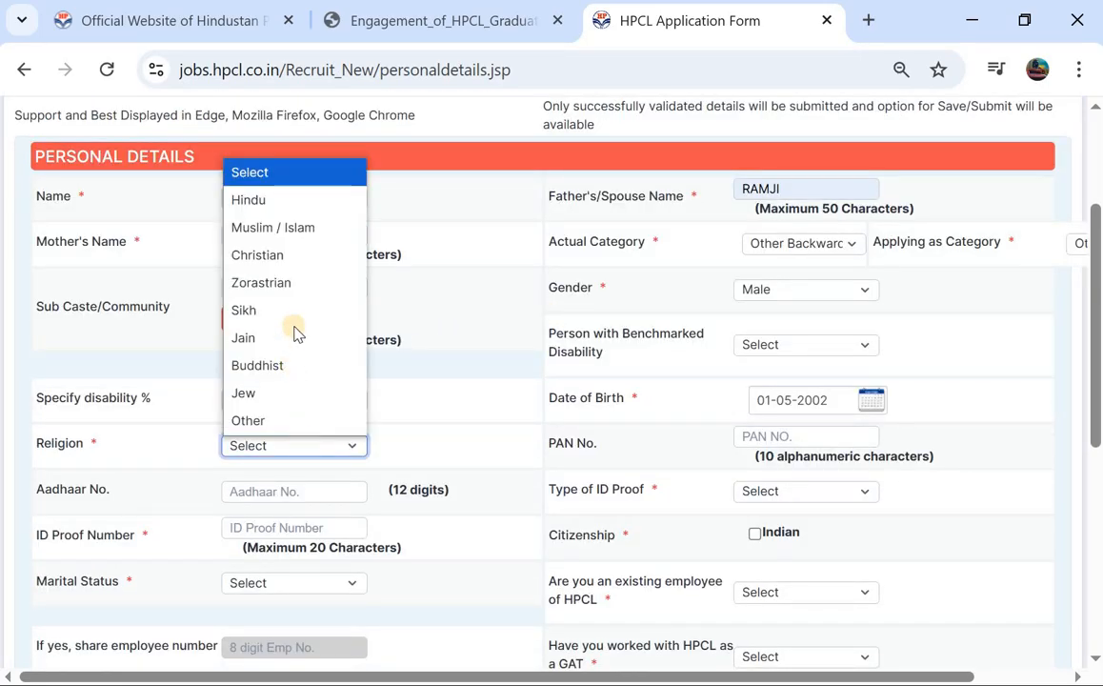
left_click(440, 318)
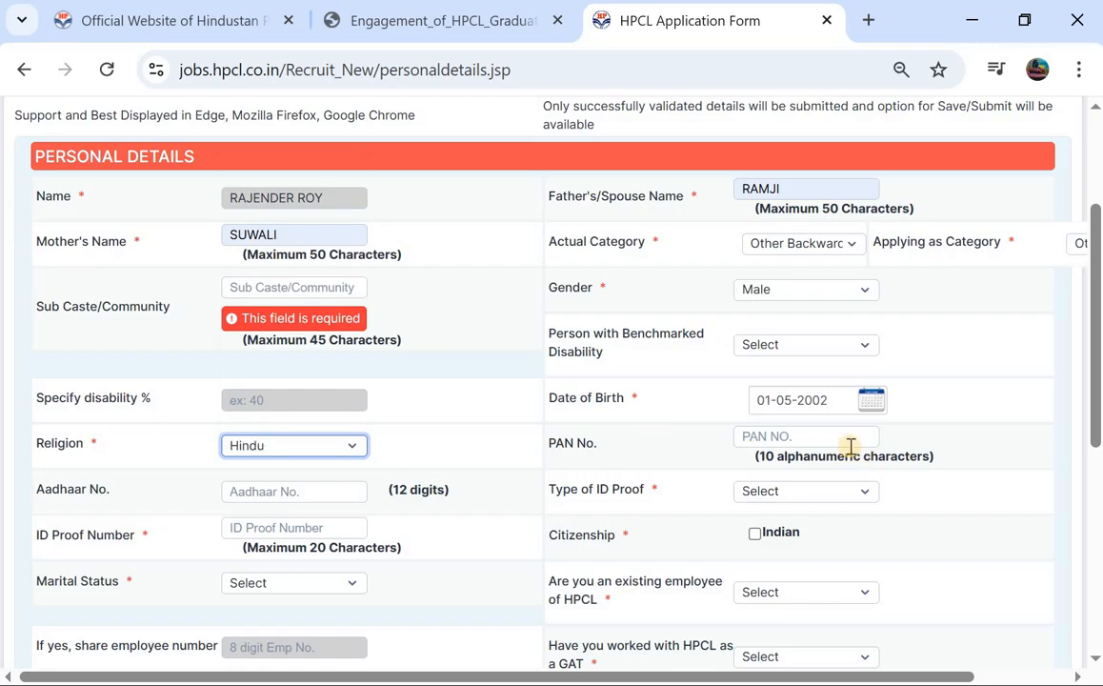
left_click(822, 436)
left_click(330, 491)
left_click(779, 493)
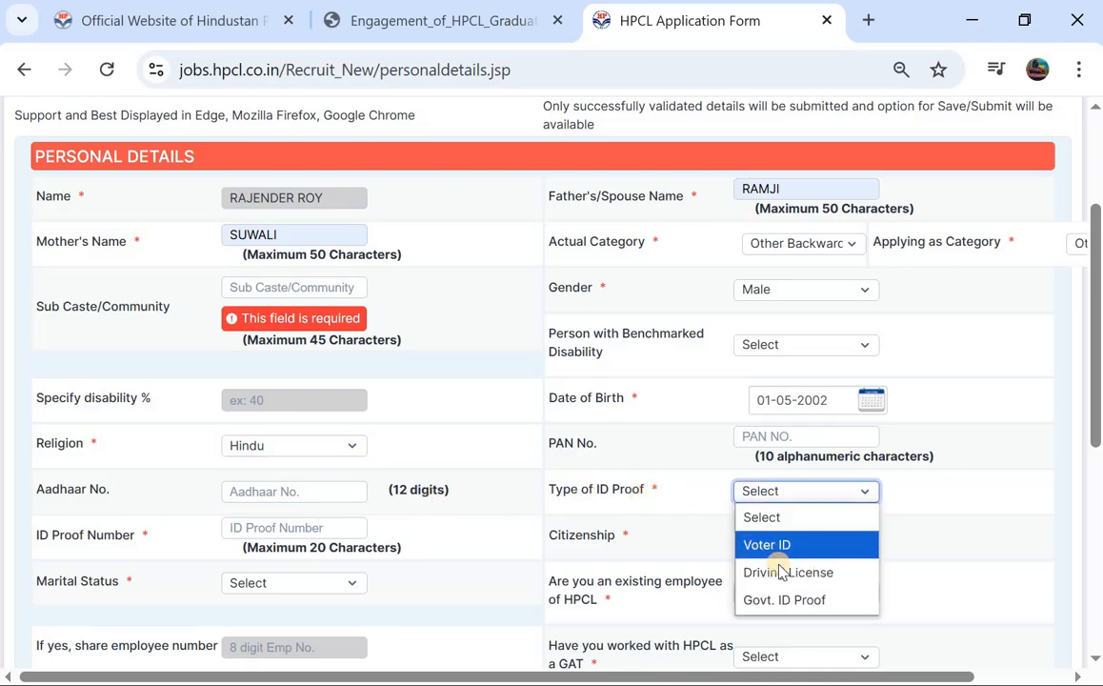
left_click(783, 600)
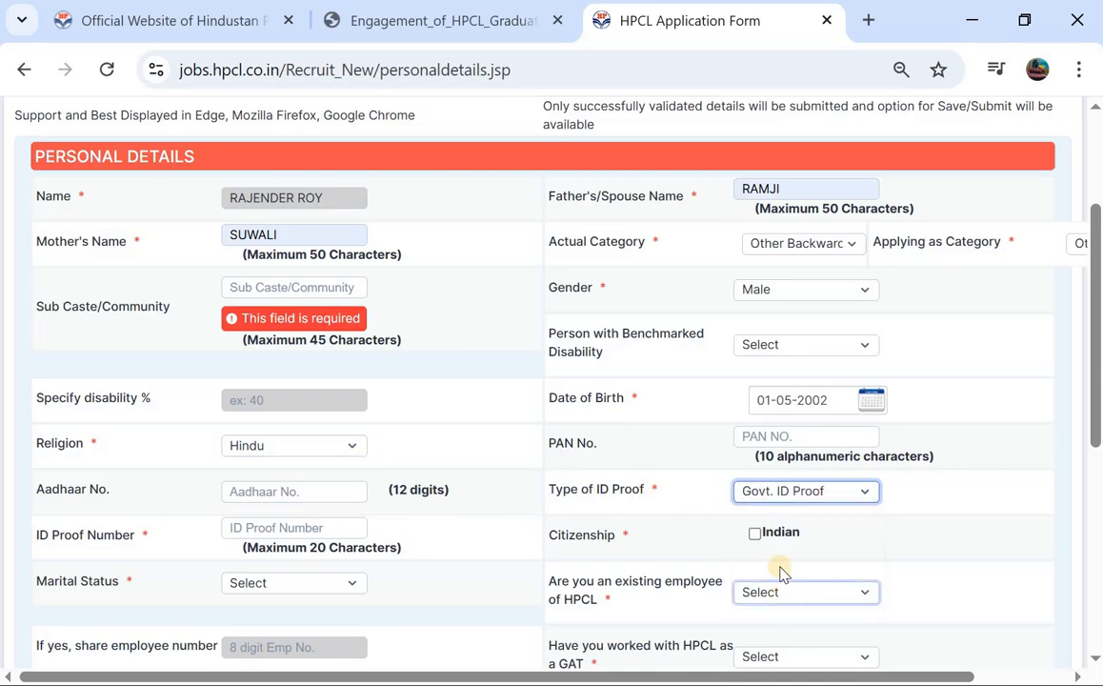
left_click(250, 527)
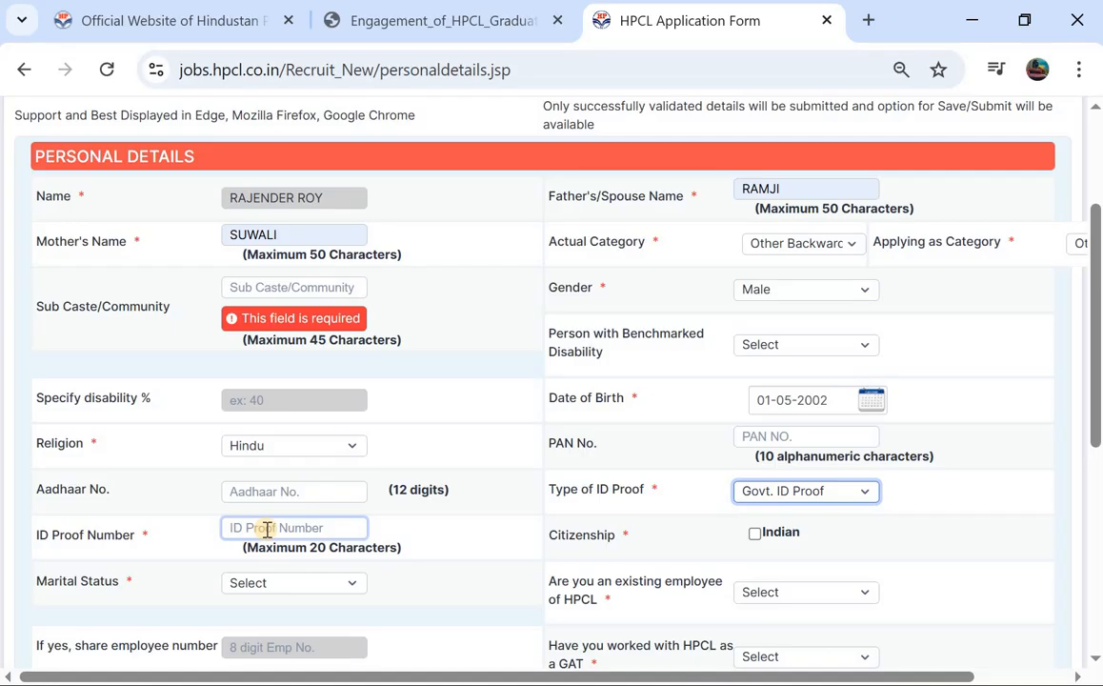
left_click(759, 535)
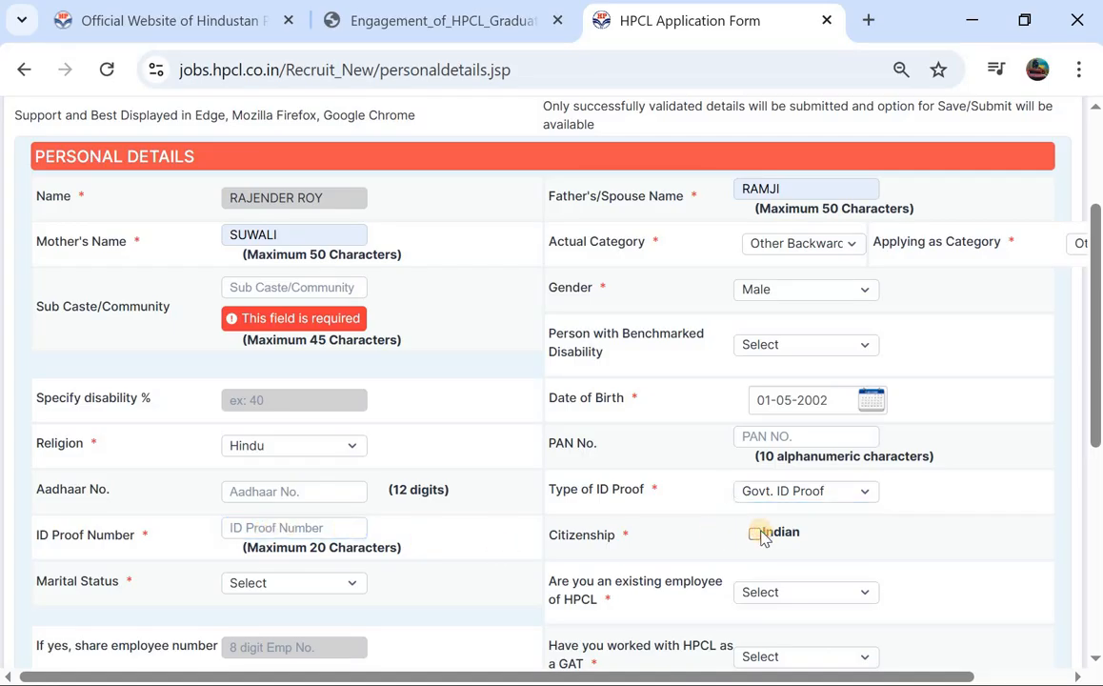
left_click(759, 534)
scroll(505, 504, "down", 1)
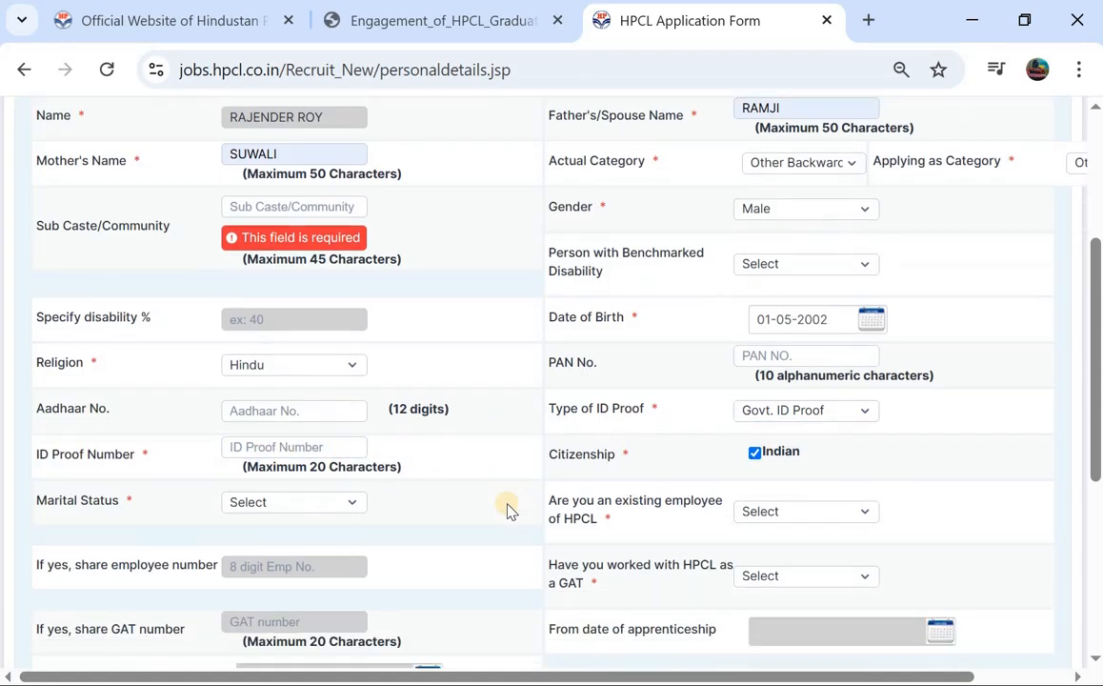
Step: Set Marital Status to Unmarried, existing HPCL employee to No, and worked as GAT to No
left_click(326, 501)
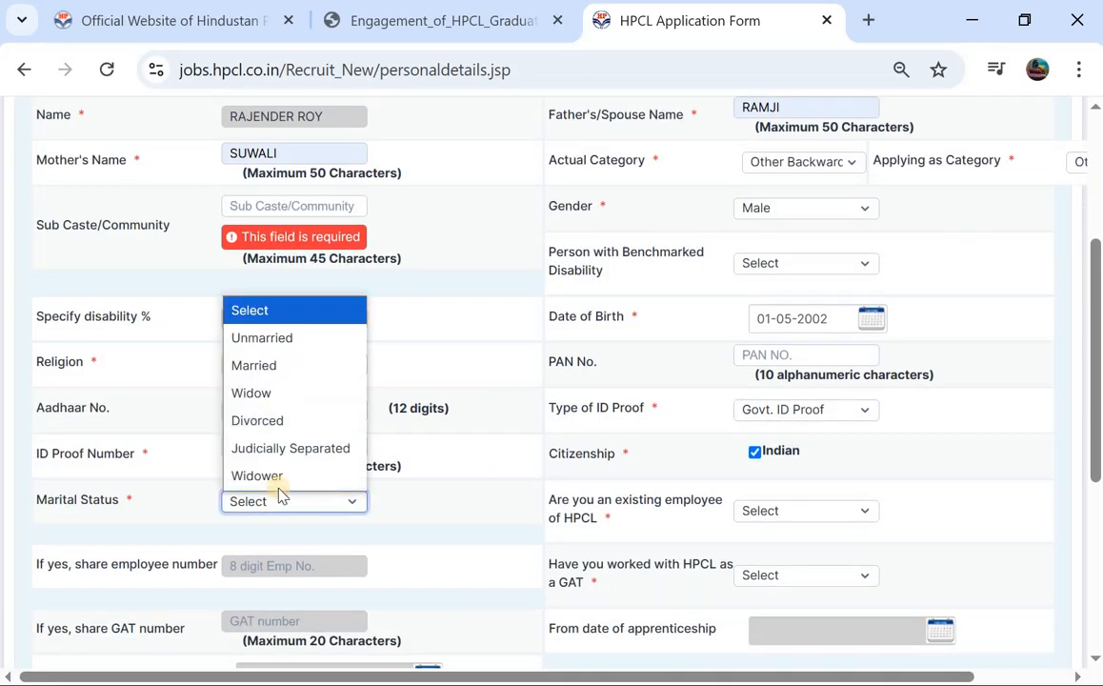
left_click(295, 343)
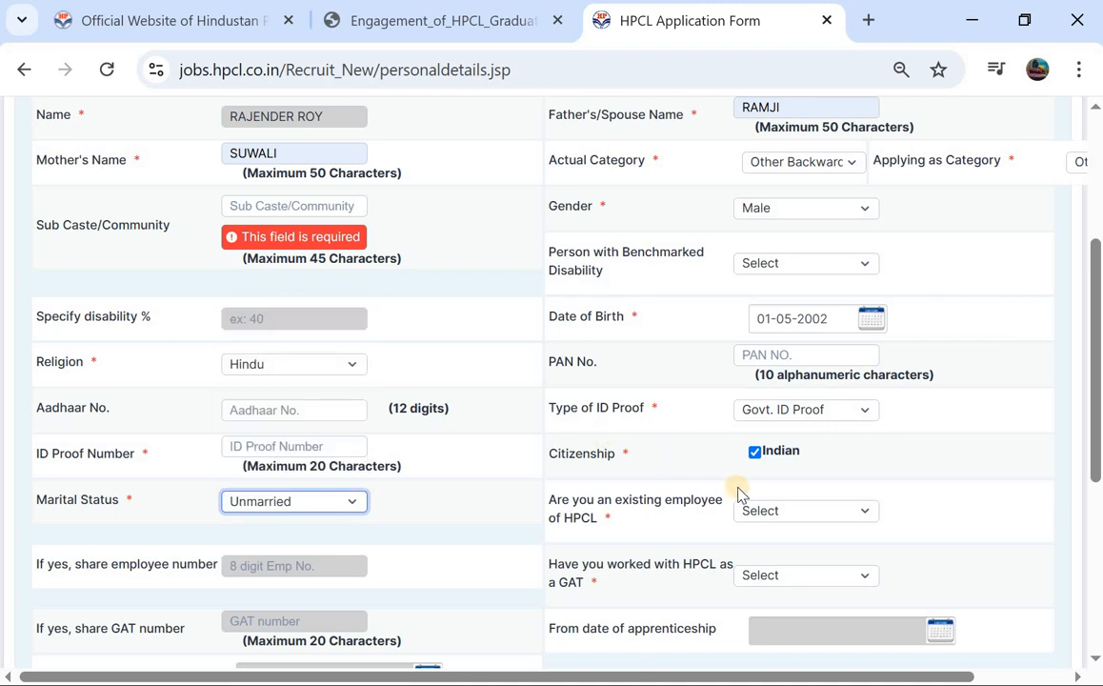
left_click(792, 514)
left_click(755, 595)
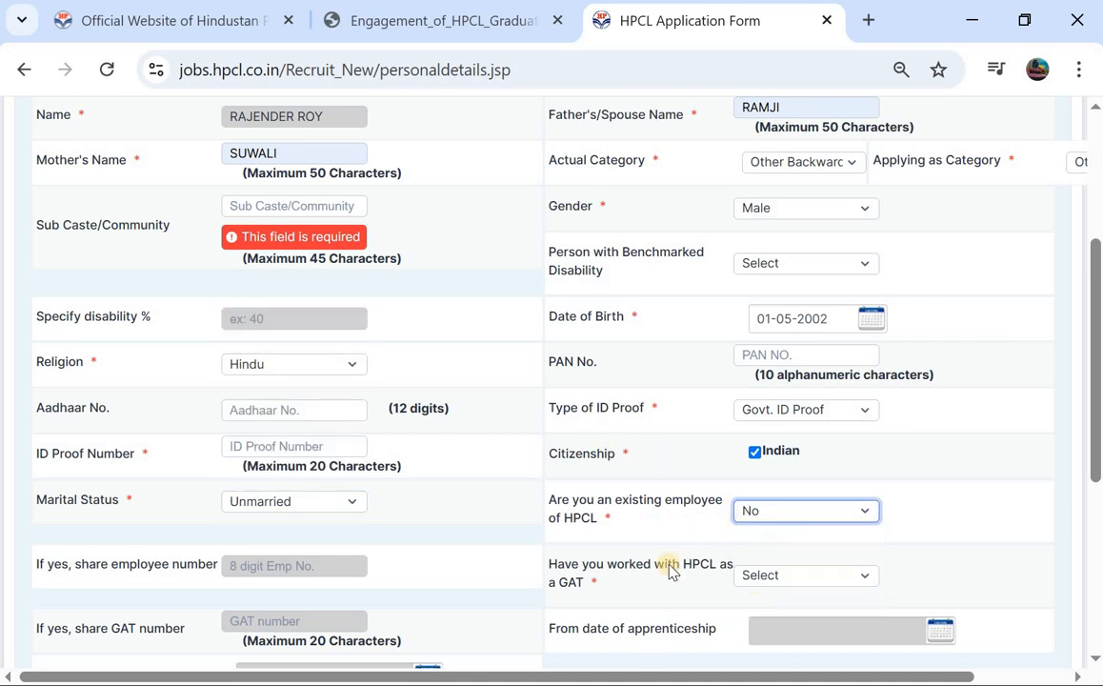
left_click(766, 577)
left_click(770, 632)
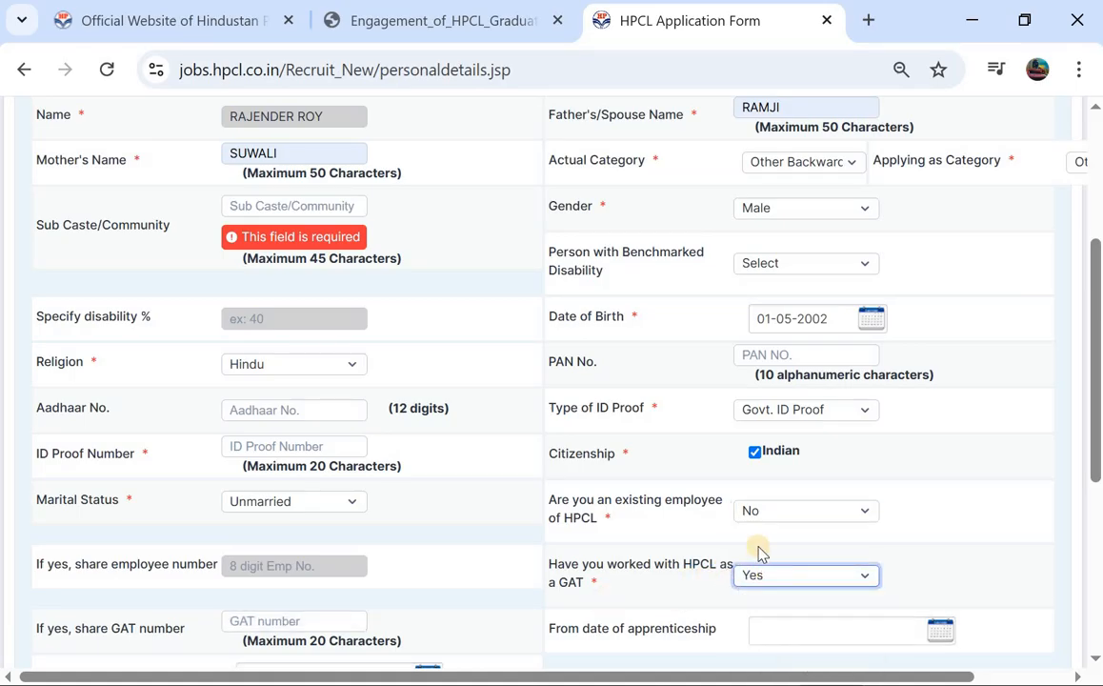
scroll(264, 519, "down", 2)
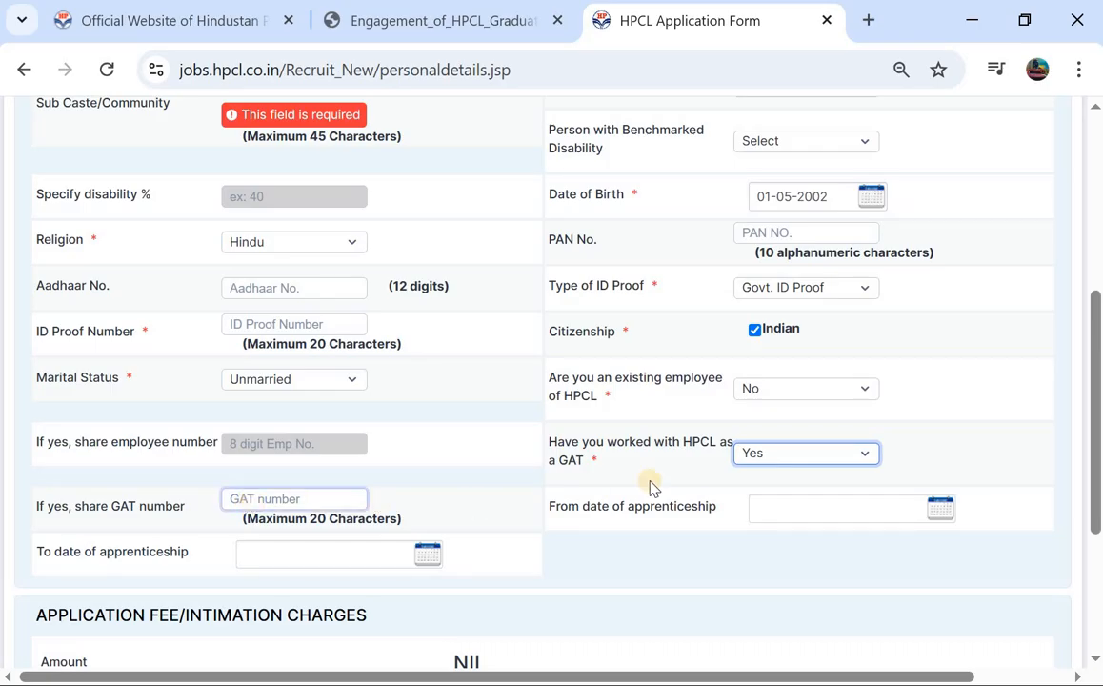
left_click(760, 462)
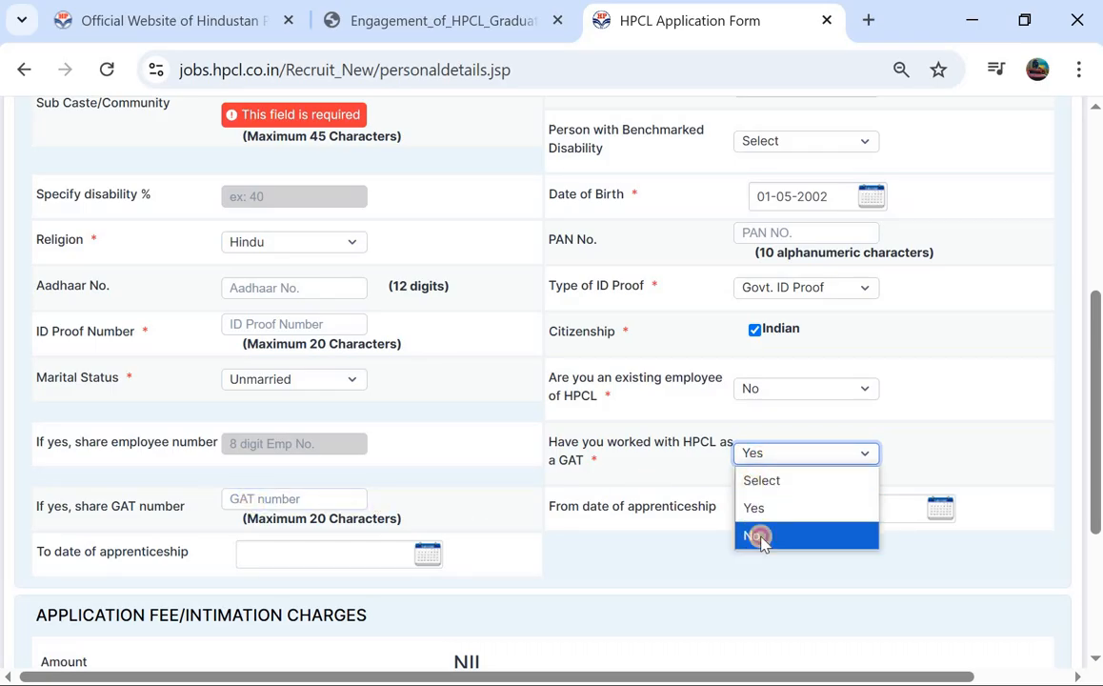
left_click(760, 536)
Step: Validate the filled personal details and confirm them
scroll(496, 460, "down", 1)
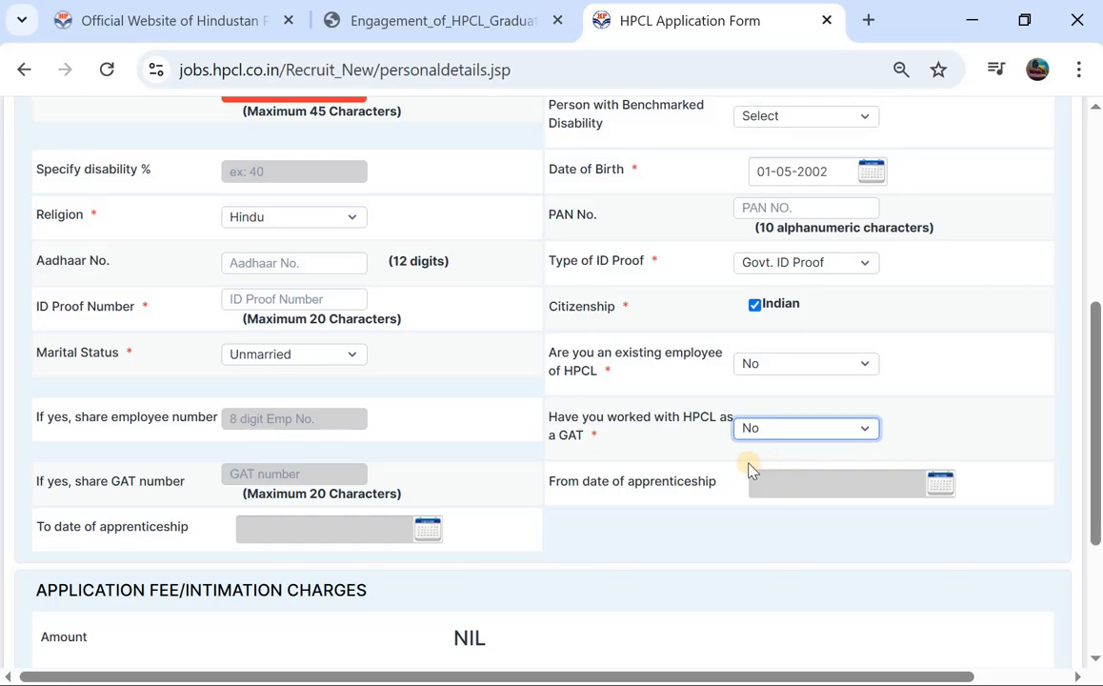
scroll(749, 466, "down", 3)
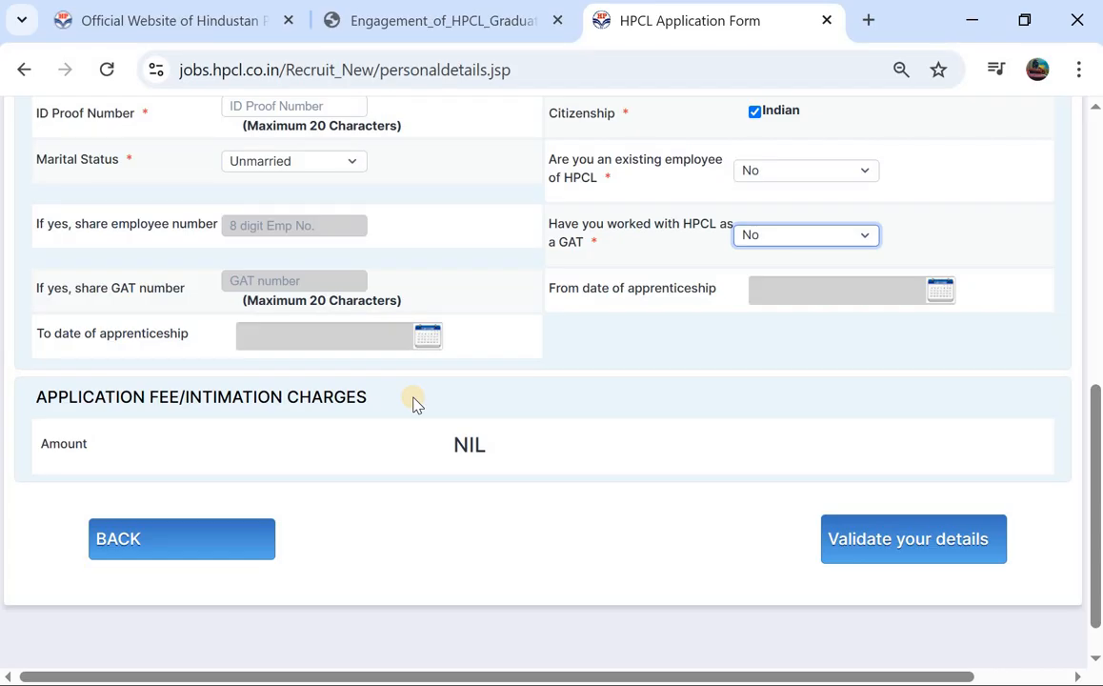
scroll(424, 255, "up", 7)
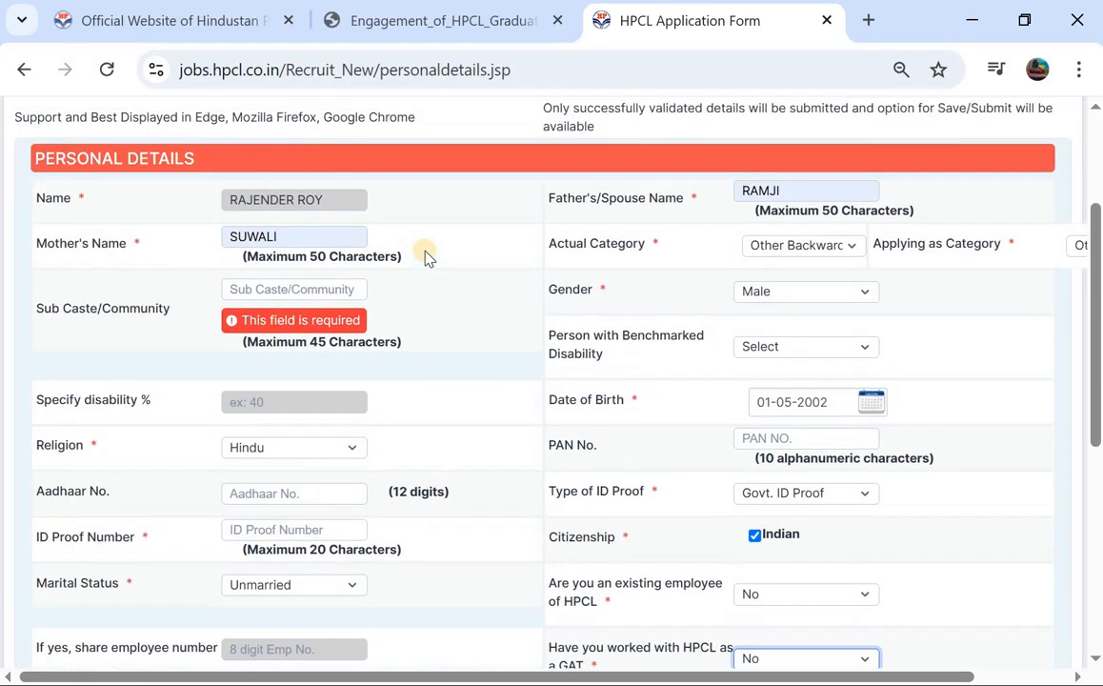
scroll(429, 267, "down", 6)
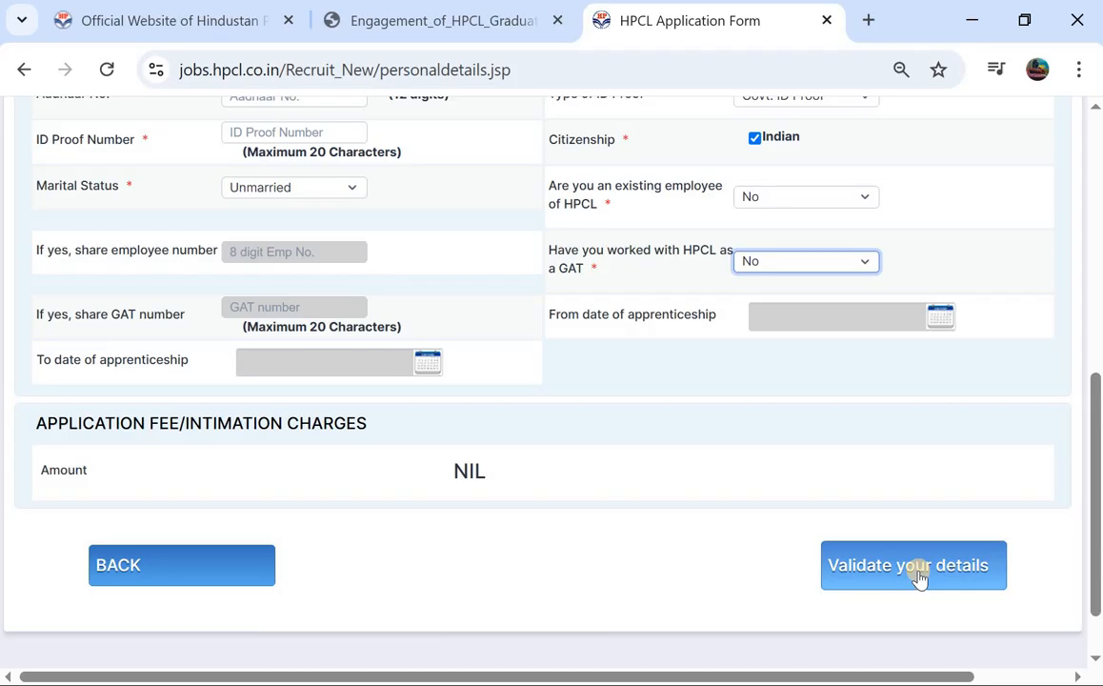
scroll(918, 578, "down", 1)
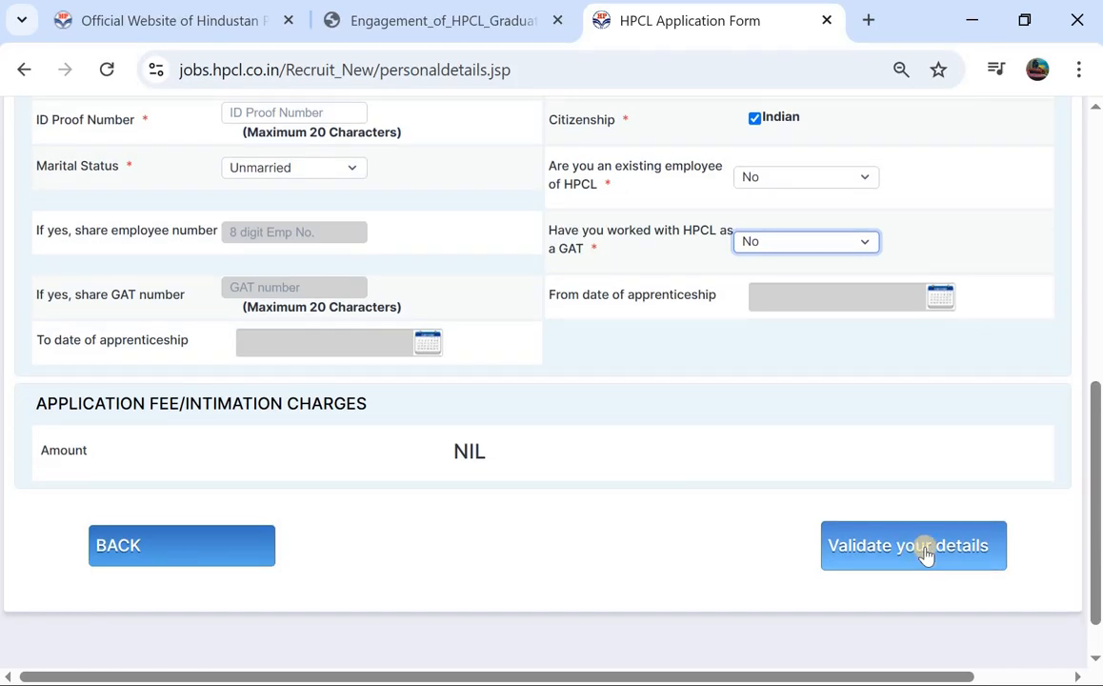
left_click(914, 546)
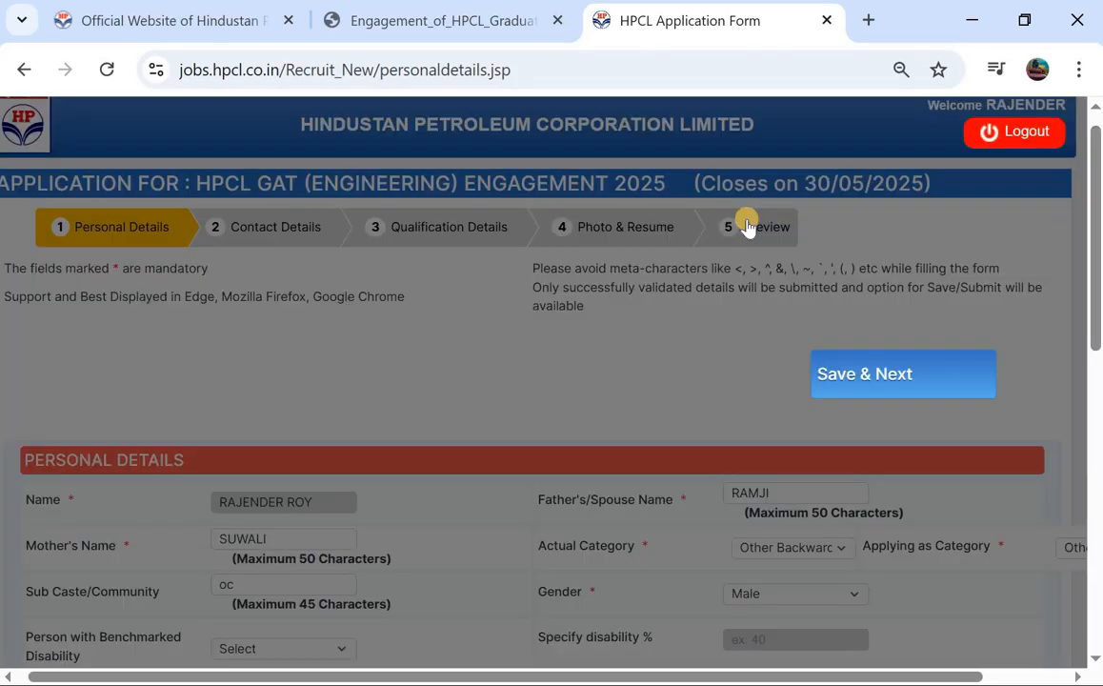
left_click(830, 378)
Step: Go to the Contact Details step and fill the mailing address lines
left_click(842, 377)
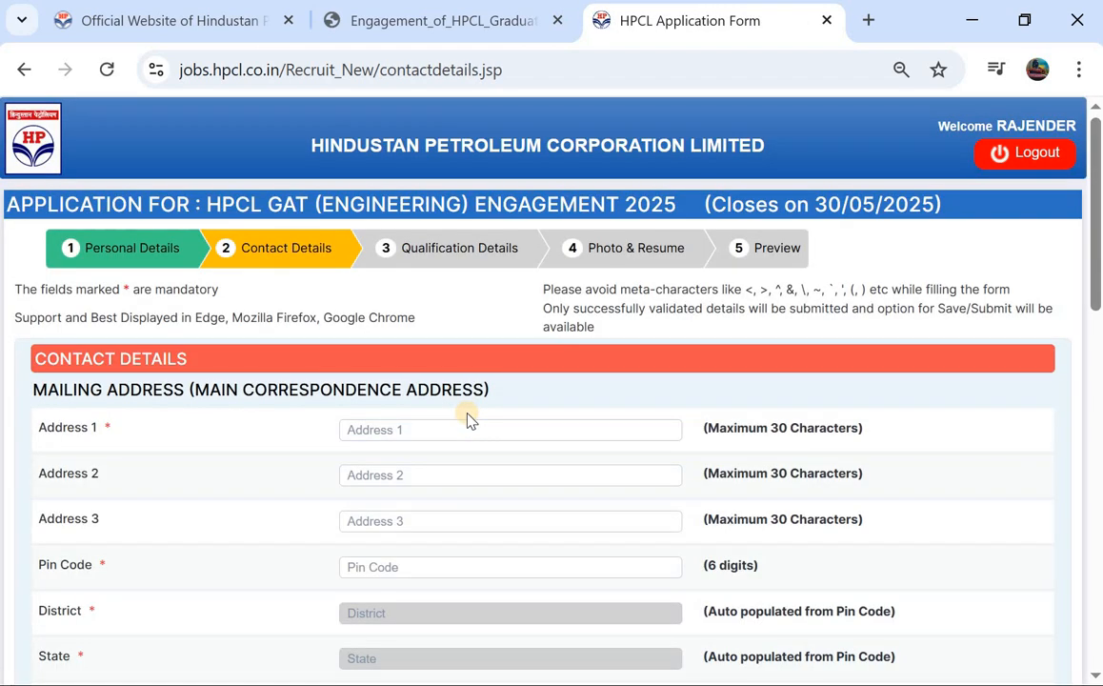
scroll(467, 419, "down", 1)
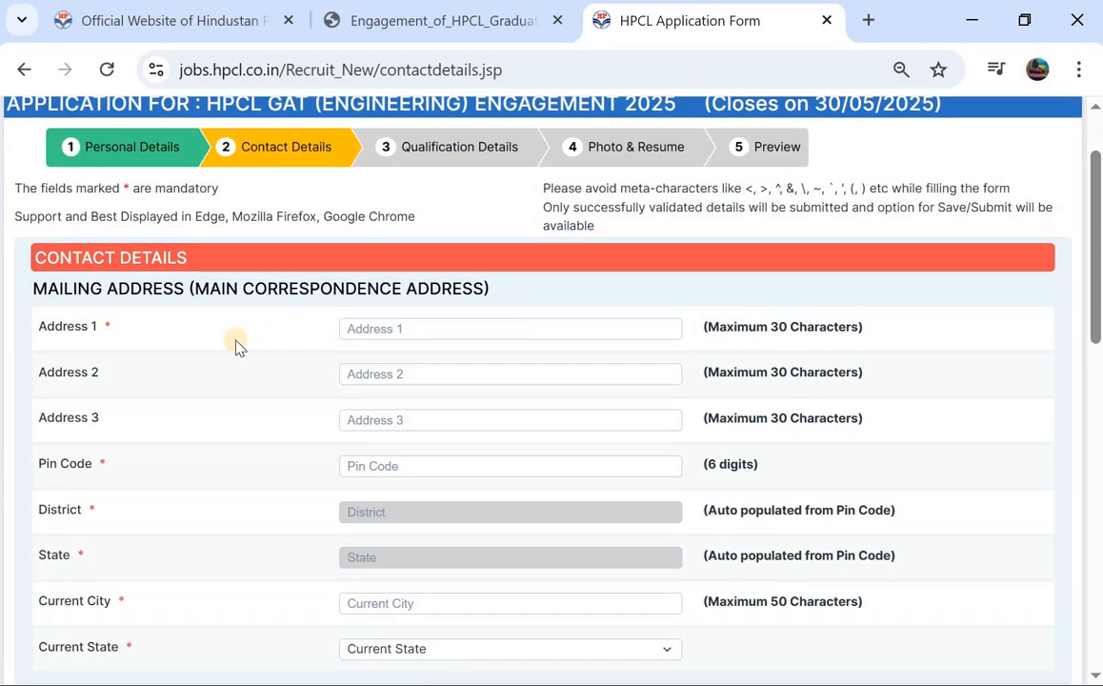
left_click(468, 328)
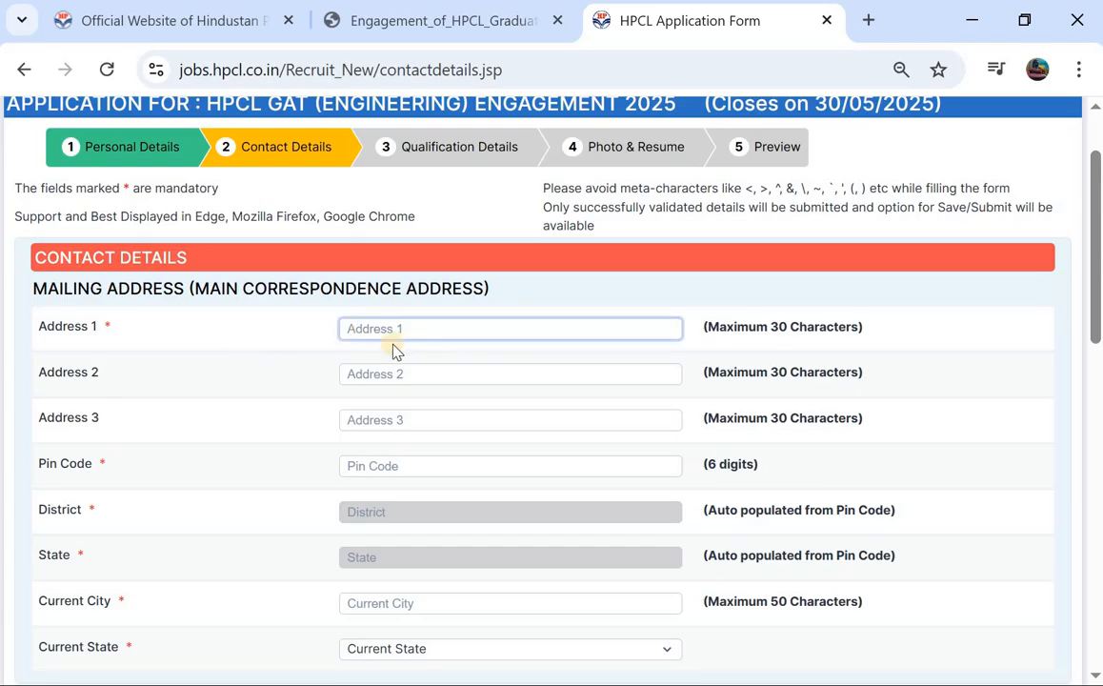
left_click(473, 381)
scroll(471, 391, "down", 1)
Step: Enter mailing pin code 506101 so district and state fill automatically
left_click(460, 343)
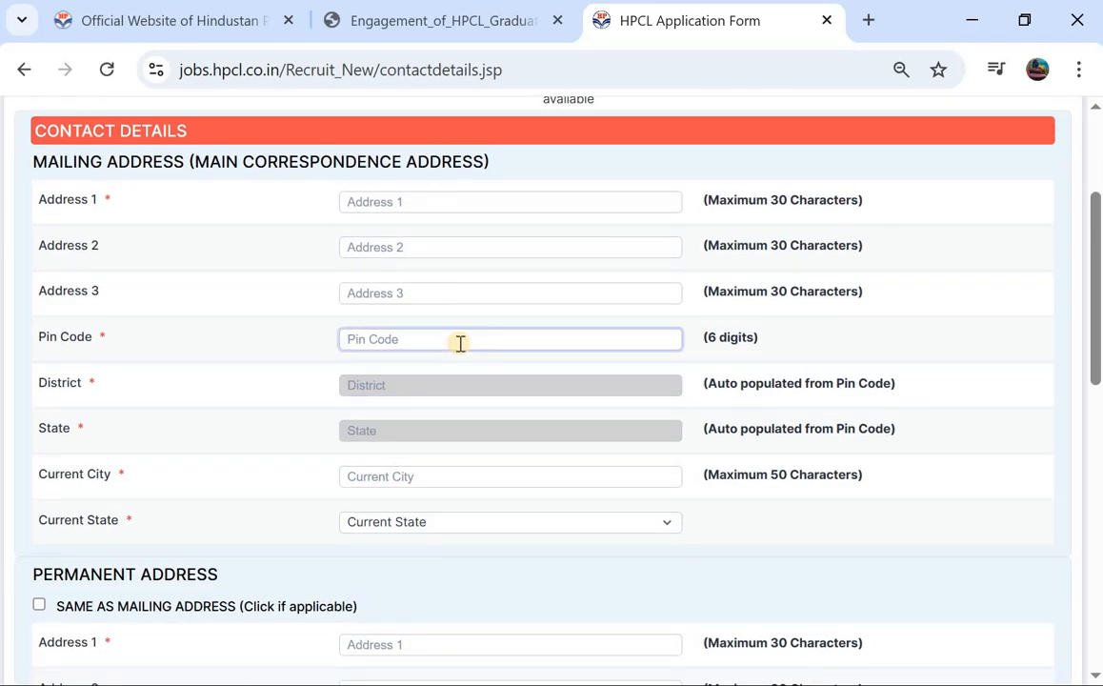
left_click(453, 396)
left_click(509, 343)
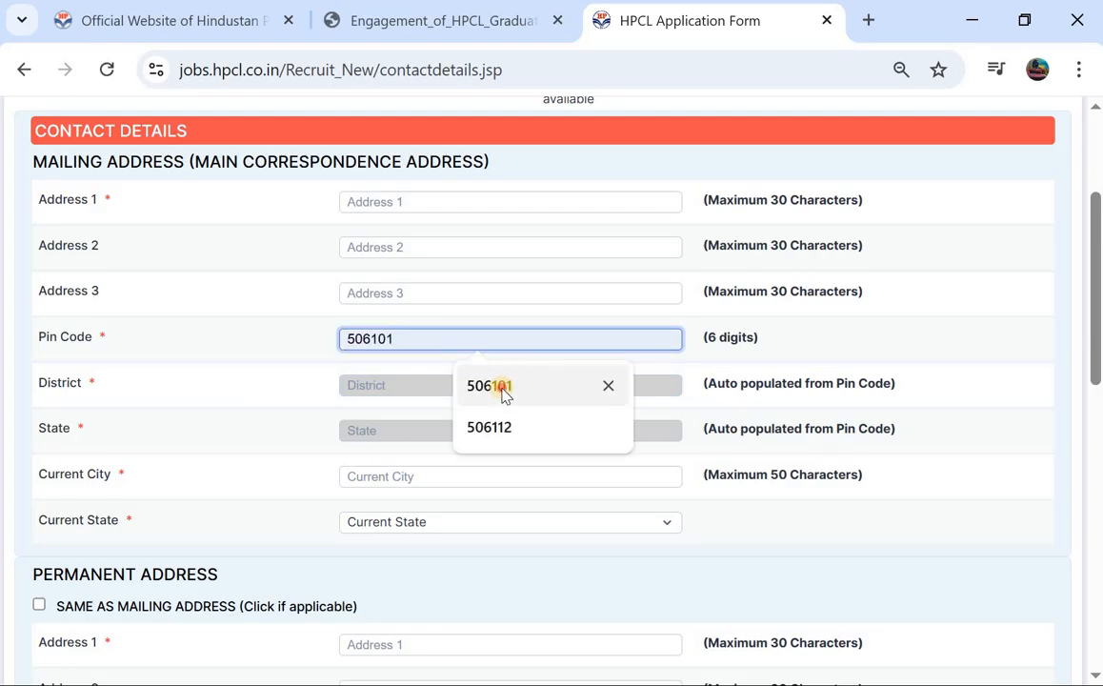
left_click(491, 387)
left_click(392, 387)
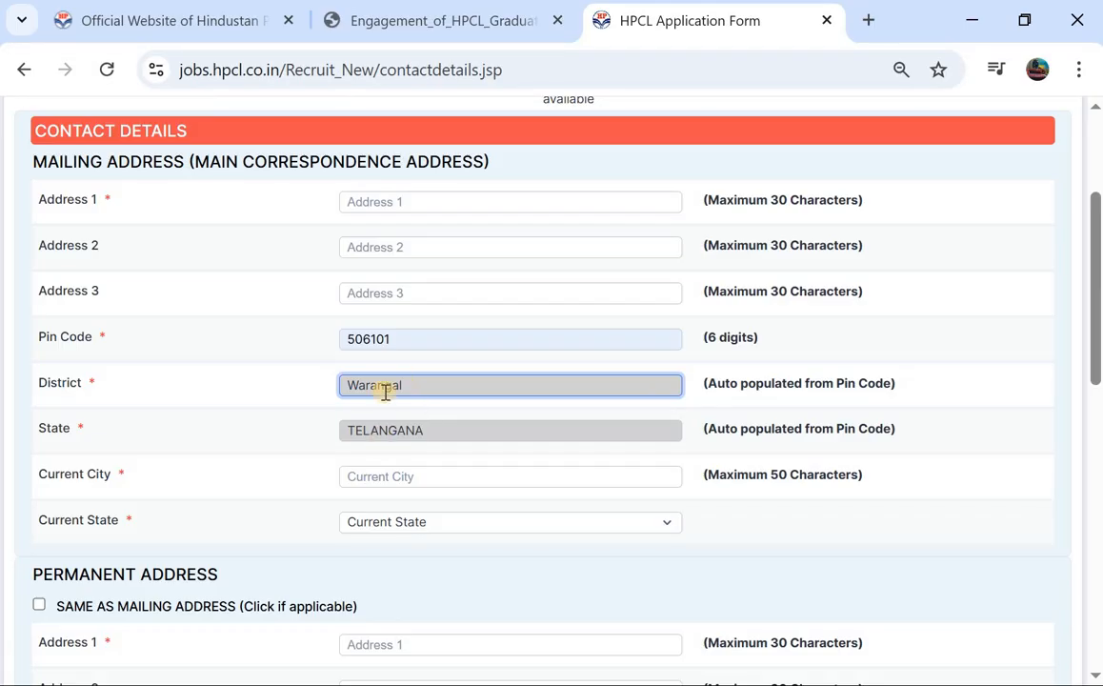
scroll(385, 391, "down", 1)
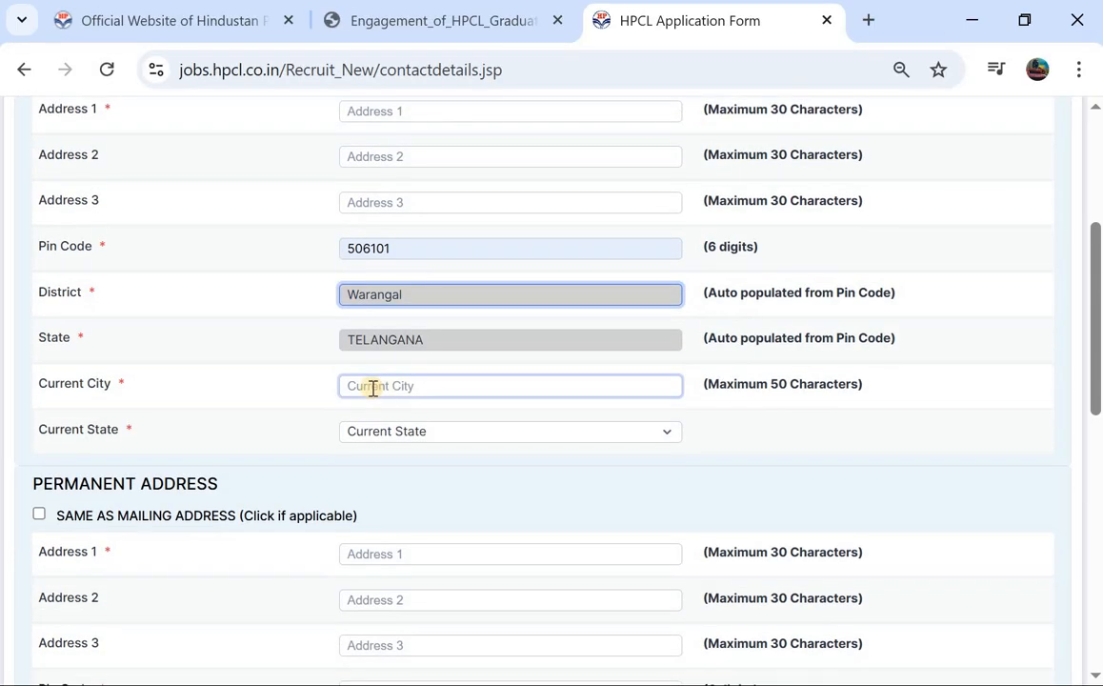
Step: Set Current State to Telengana
left_click(417, 443)
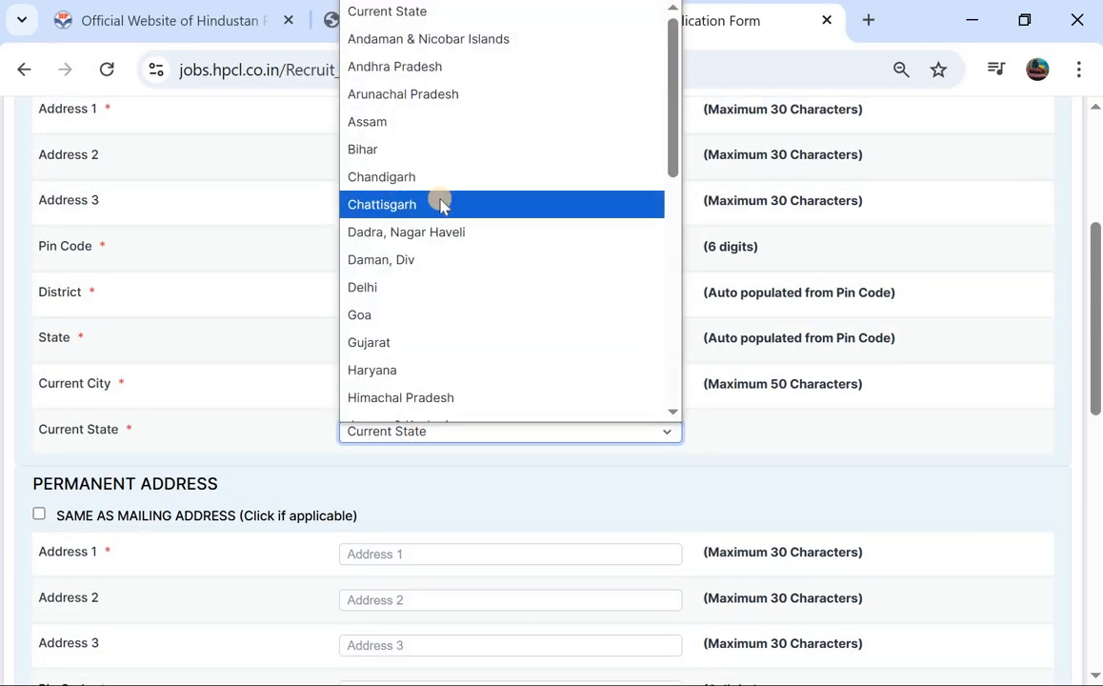
scroll(433, 229, "down", 5)
left_click(424, 297)
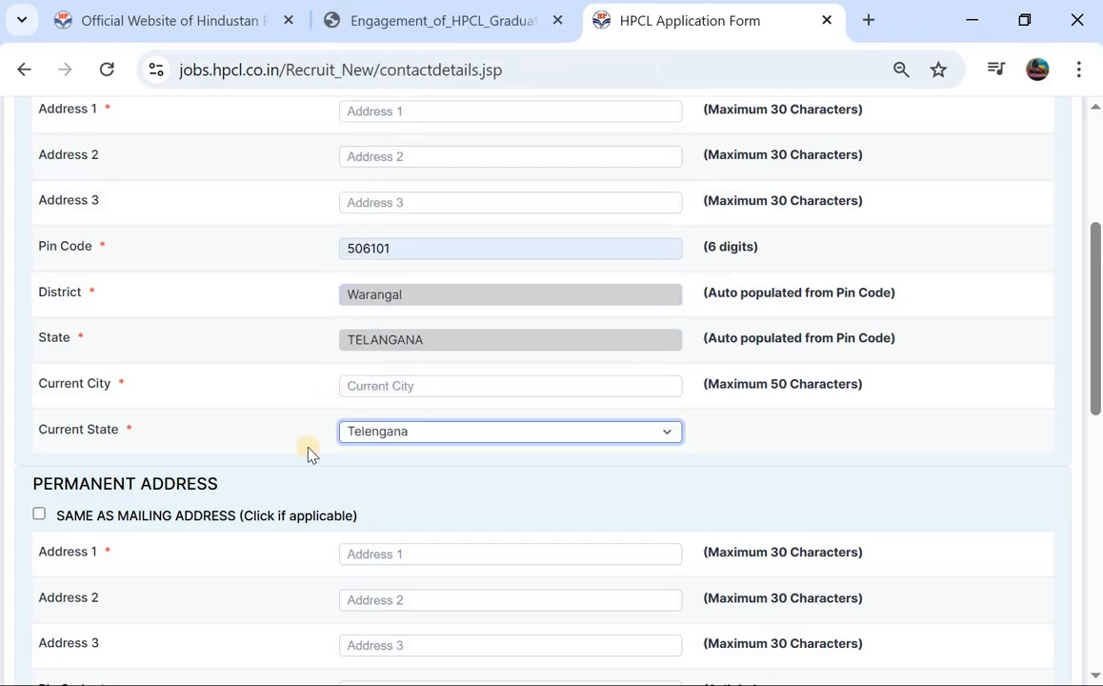
scroll(307, 452, "down", 1)
scroll(307, 453, "up", 1)
scroll(307, 452, "down", 1)
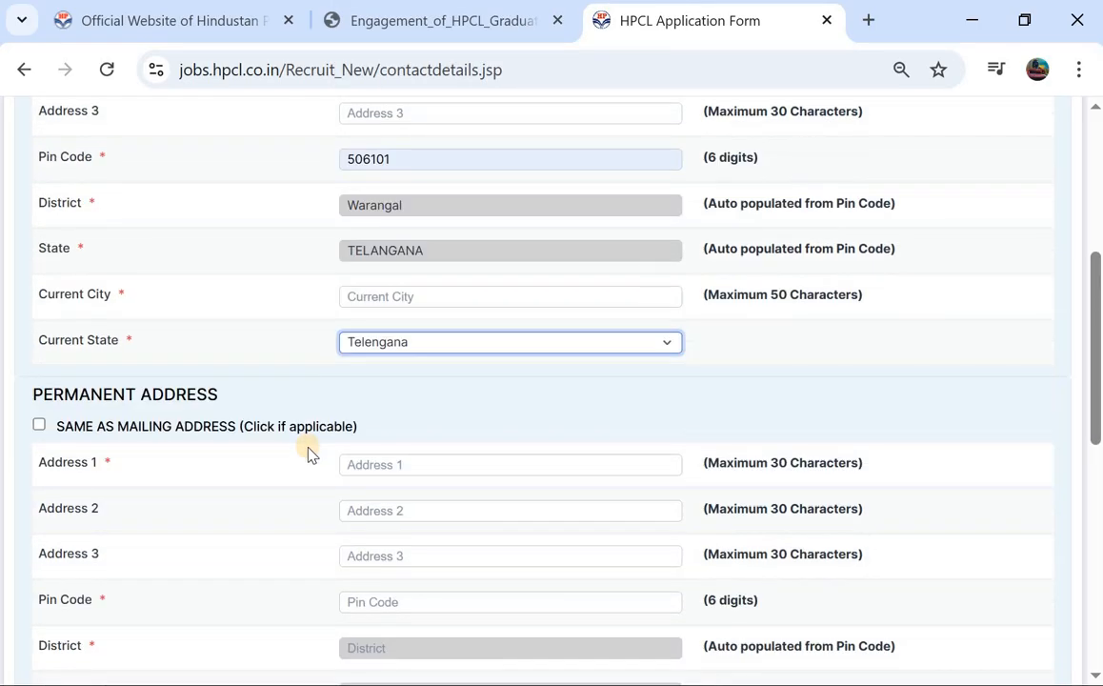
Step: Tick Same as Mailing Address and dismiss the incomplete-address warning
left_click(38, 425)
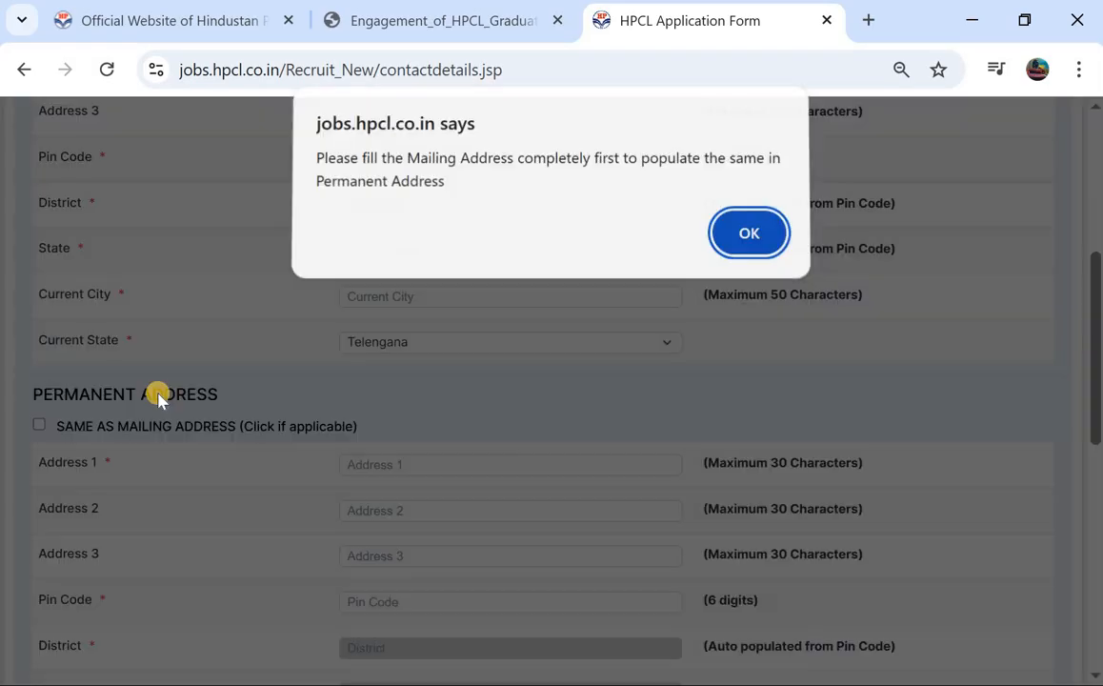
left_click(731, 238)
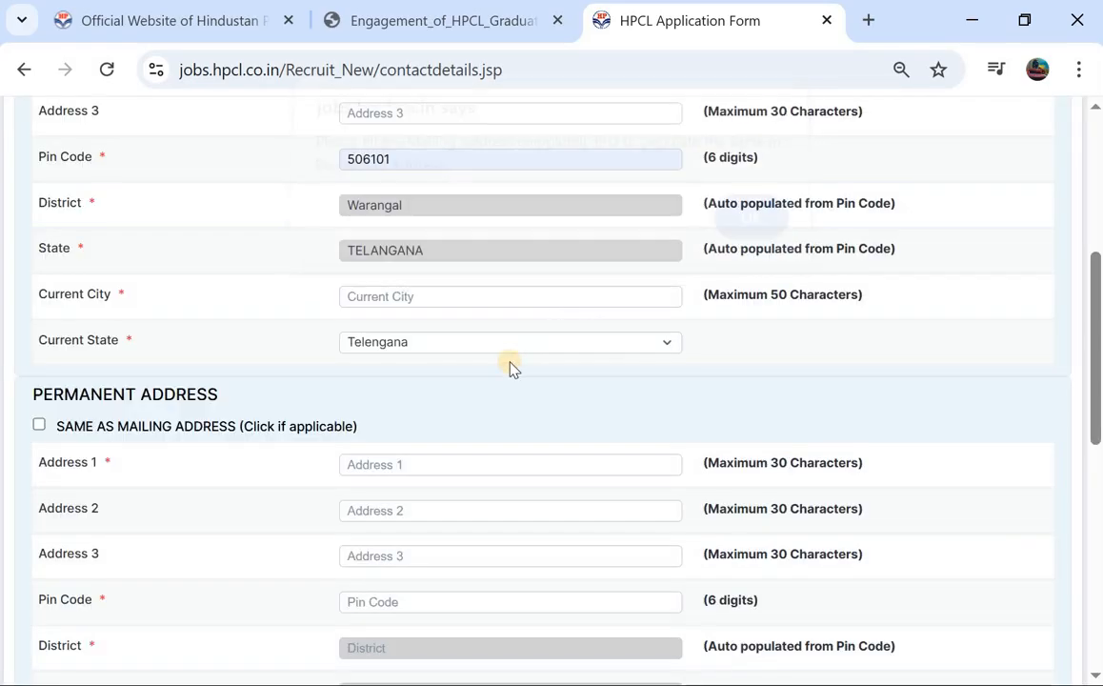
scroll(510, 362, "down", 4)
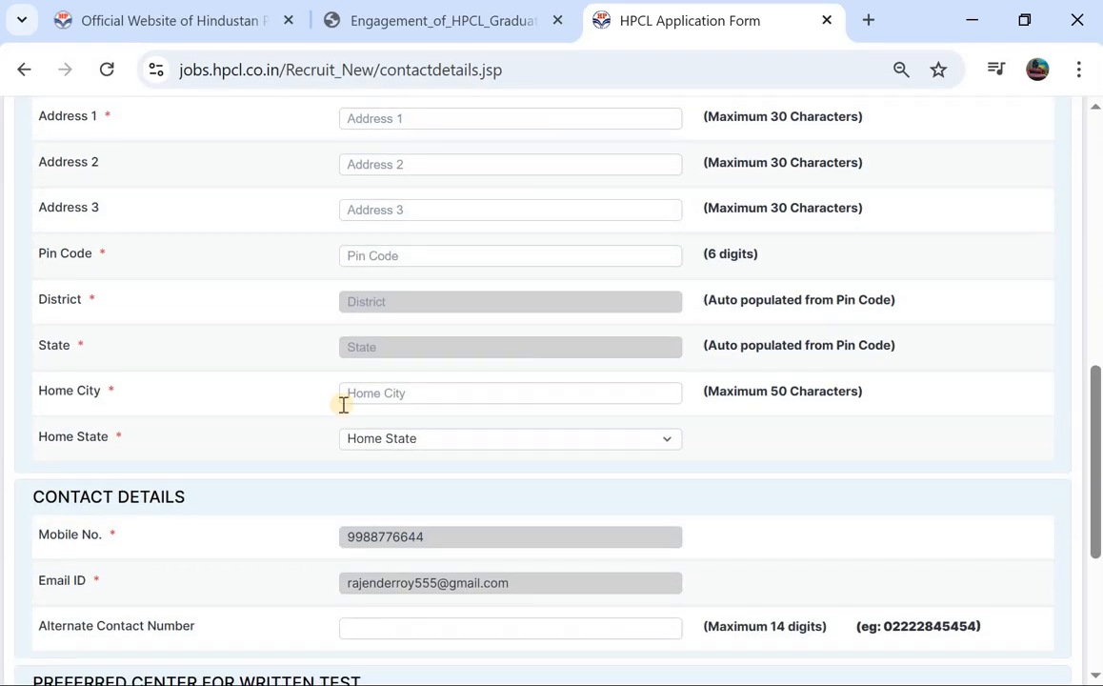
Step: Fill the permanent home city and set Home State to Telengana
left_click(405, 392)
left_click(419, 392)
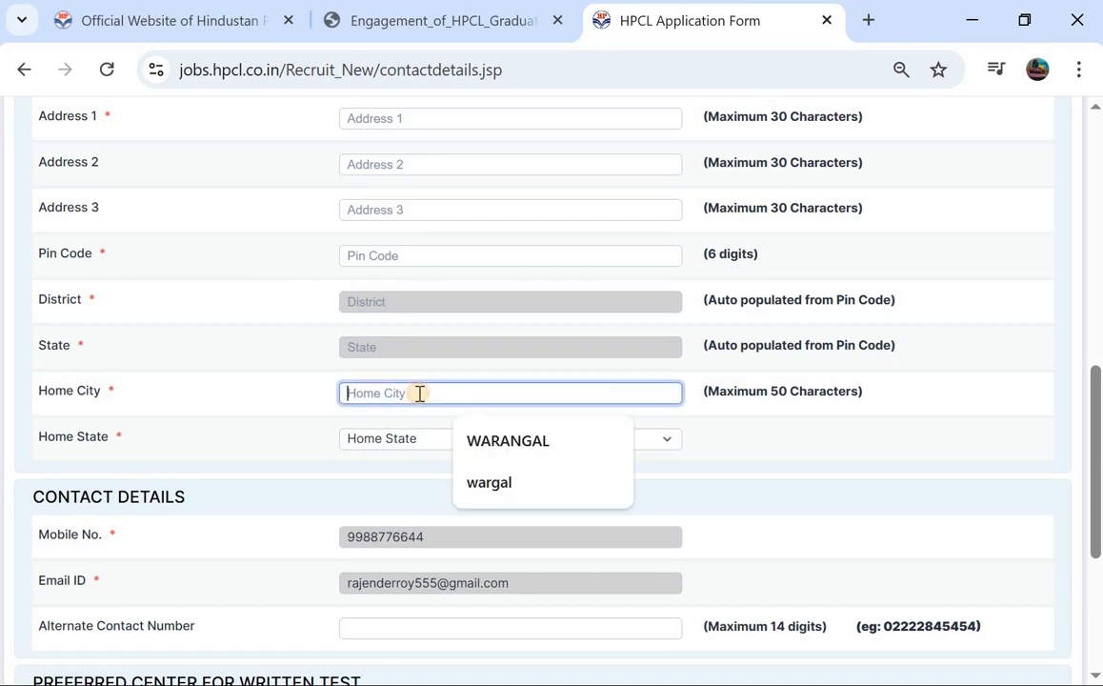
left_click(384, 445)
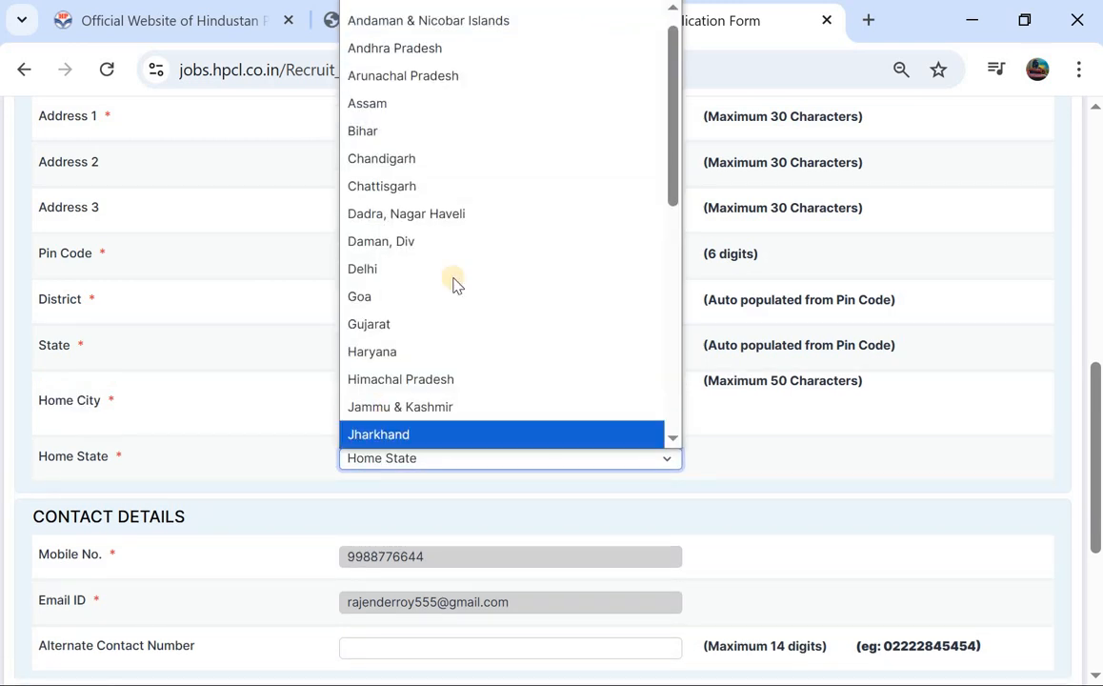
scroll(448, 286, "down", 5)
left_click(432, 324)
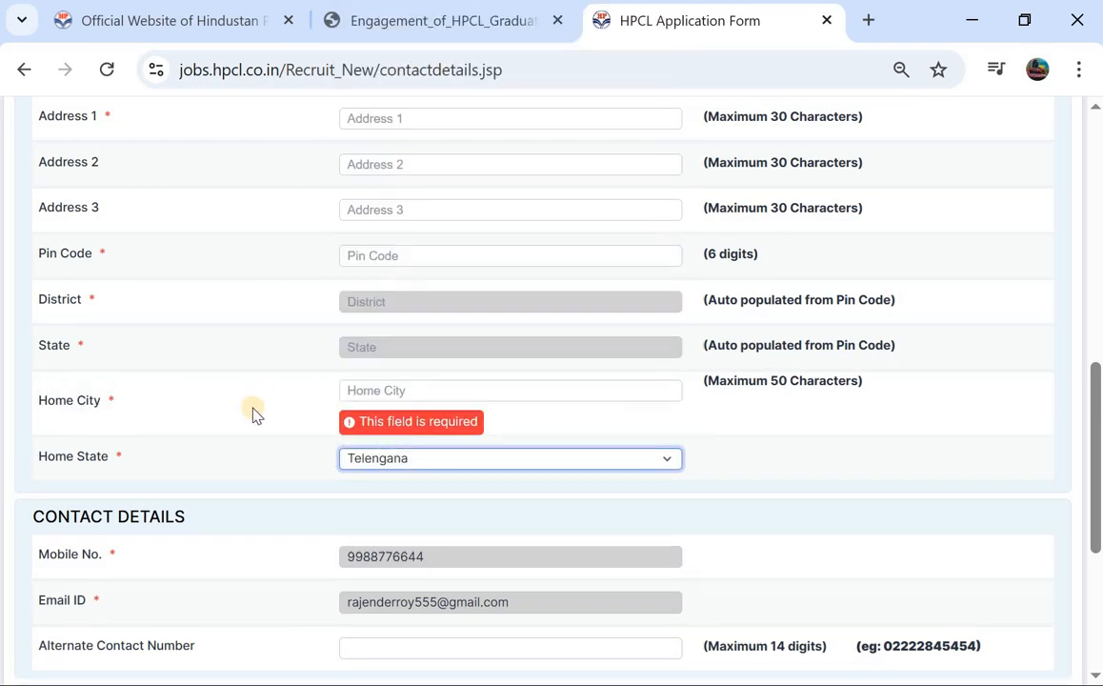
scroll(296, 446, "down", 1)
scroll(243, 345, "down", 2)
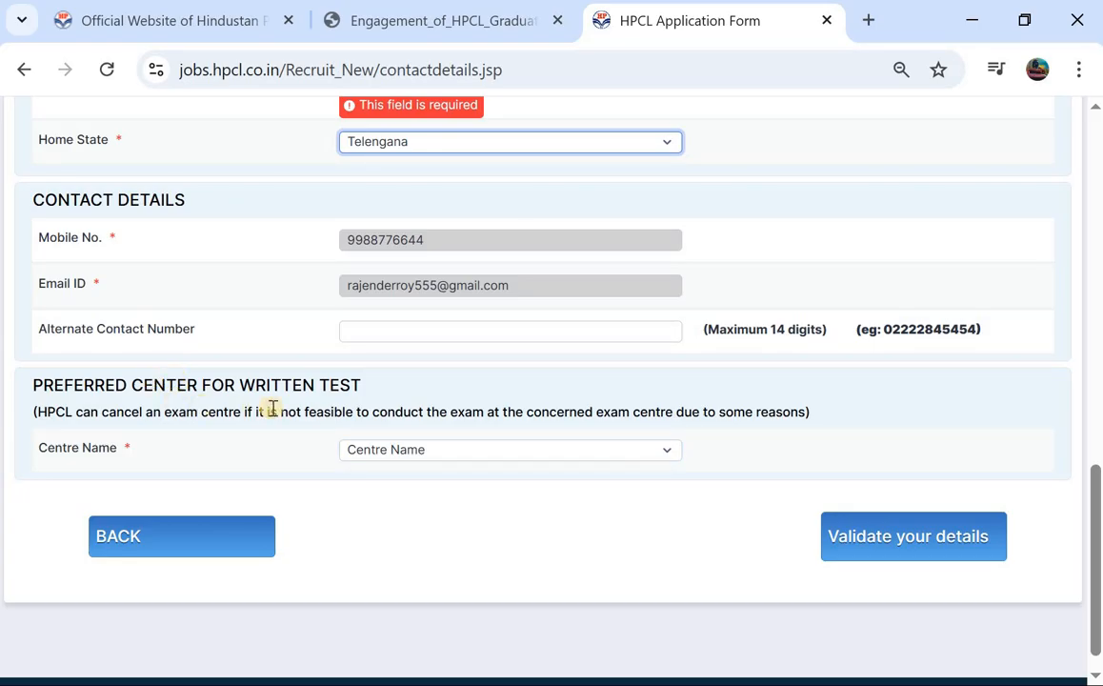
Step: Choose Secunderabad as the written test Centre Name
left_click(382, 455)
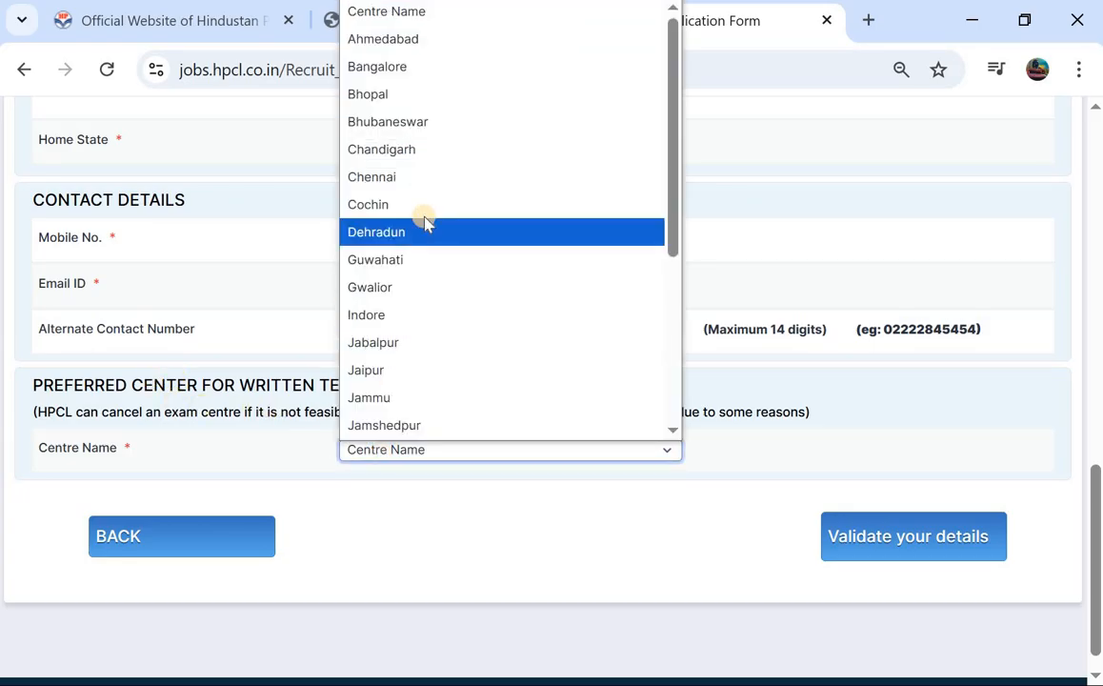
scroll(426, 222, "down", 3)
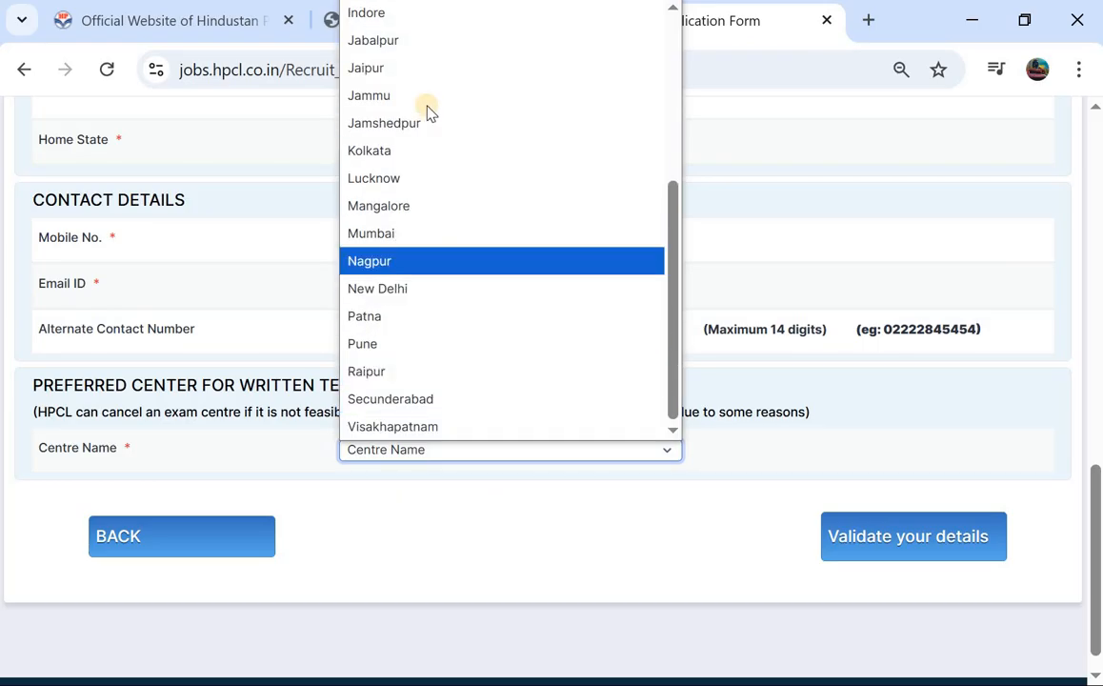
left_click(462, 398)
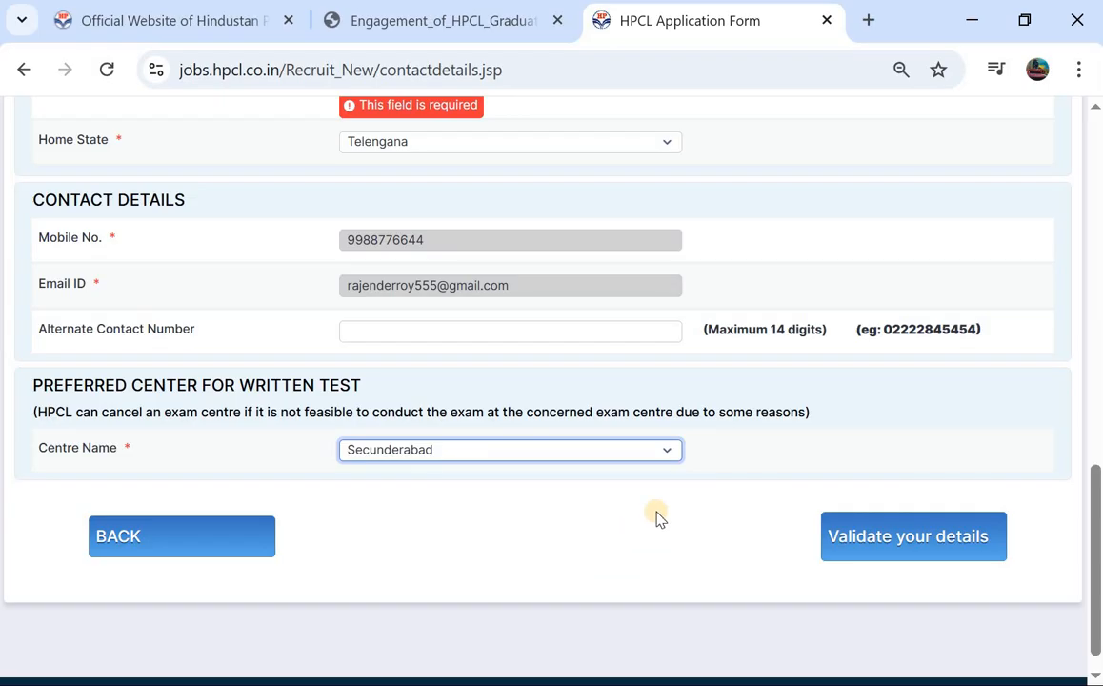
Step: Return to the top of the Contact Details form and save it with Save & Next
scroll(522, 325, "up", 6)
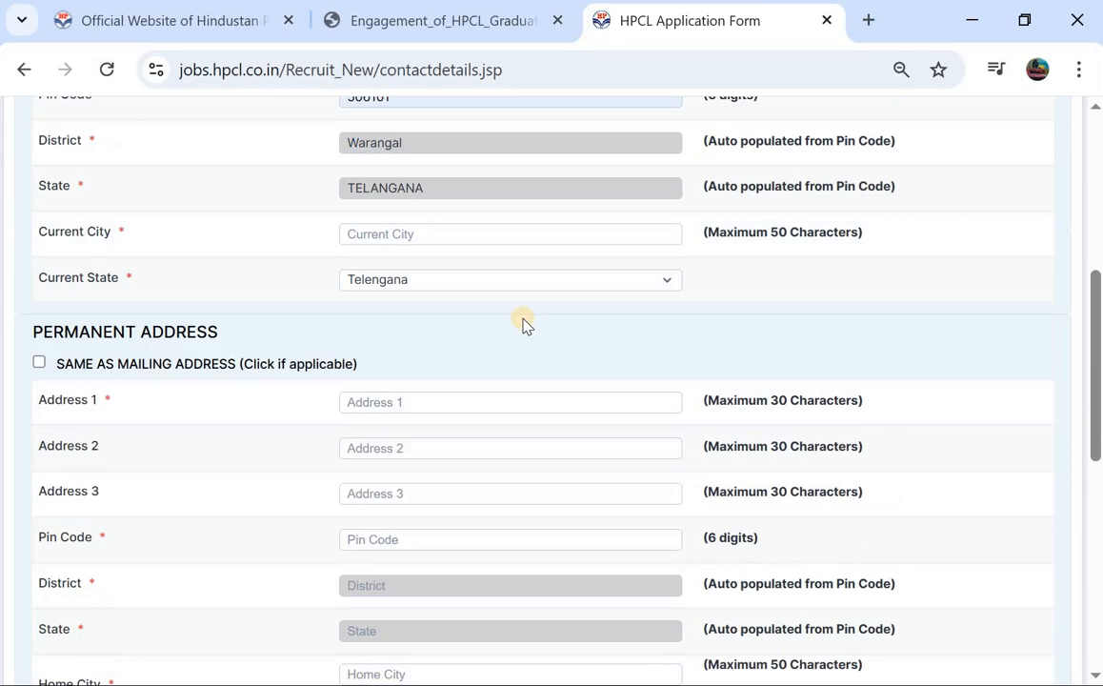
scroll(524, 318, "down", 2)
scroll(524, 318, "down", 5)
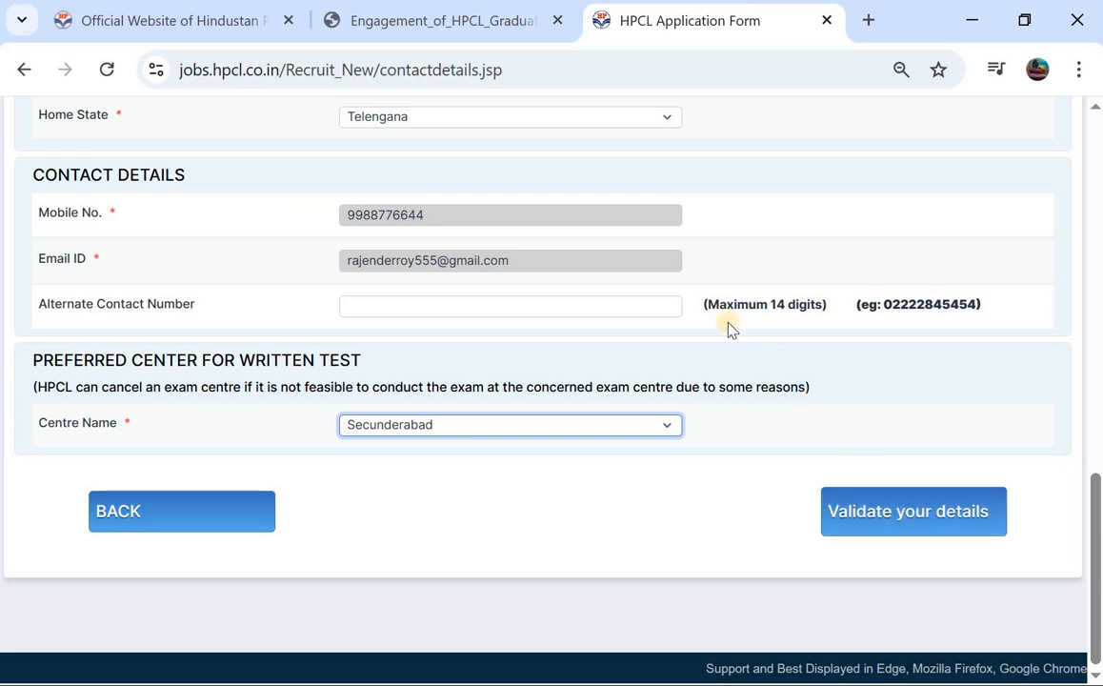
scroll(608, 290, "up", 2)
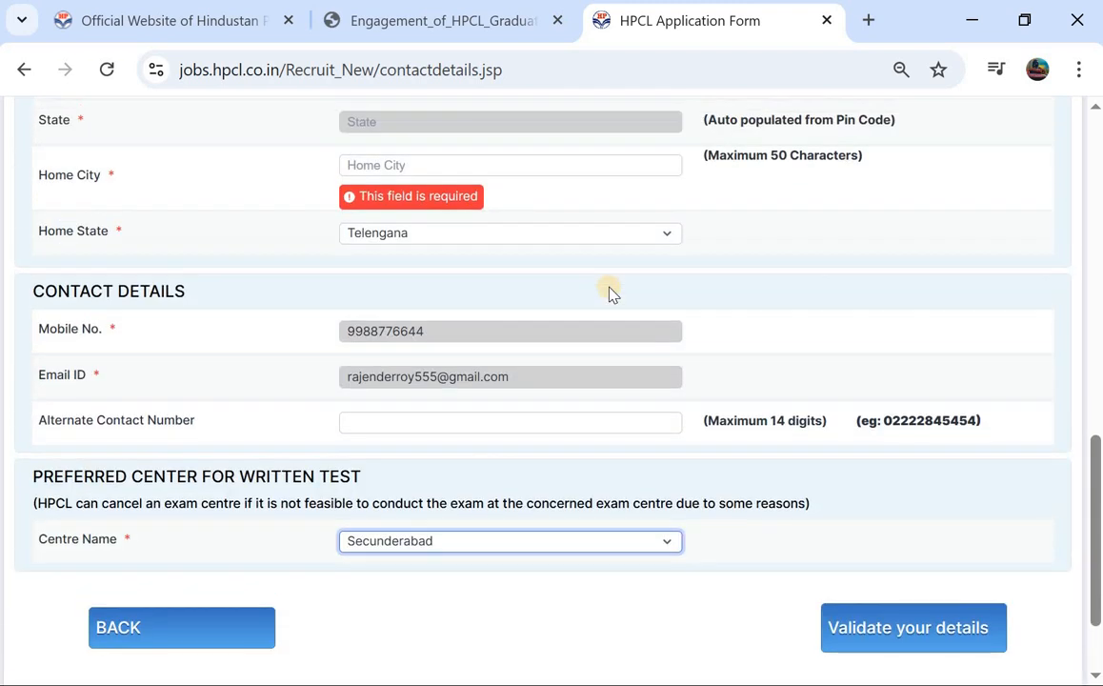
scroll(610, 291, "up", 2)
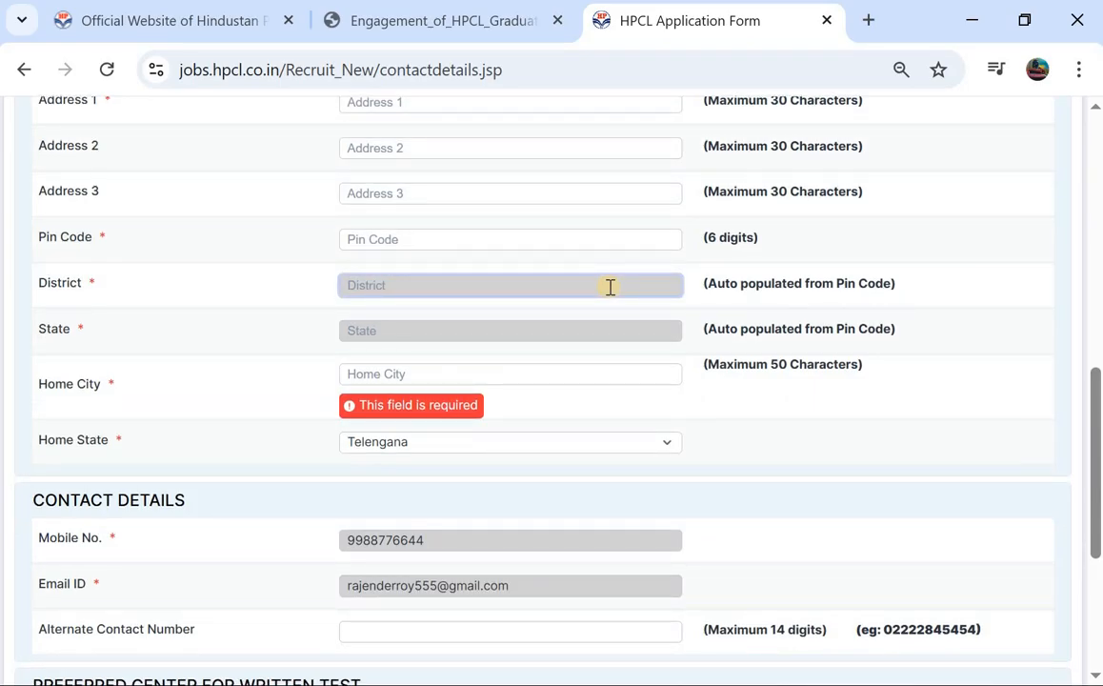
scroll(611, 289, "up", 4)
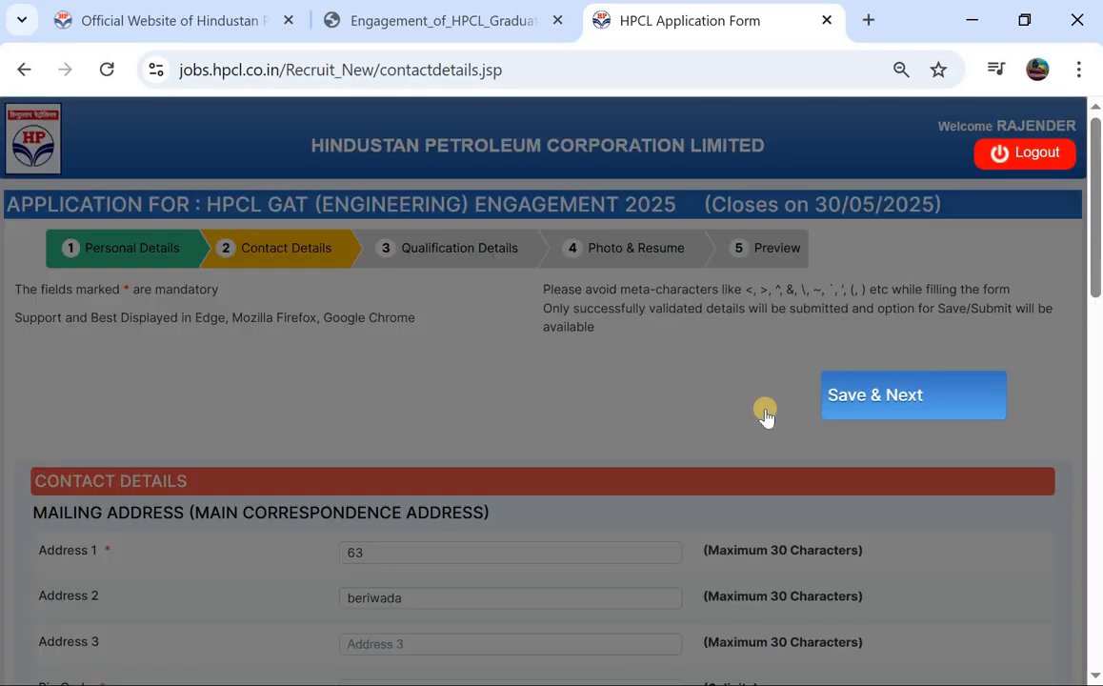
left_click(879, 401)
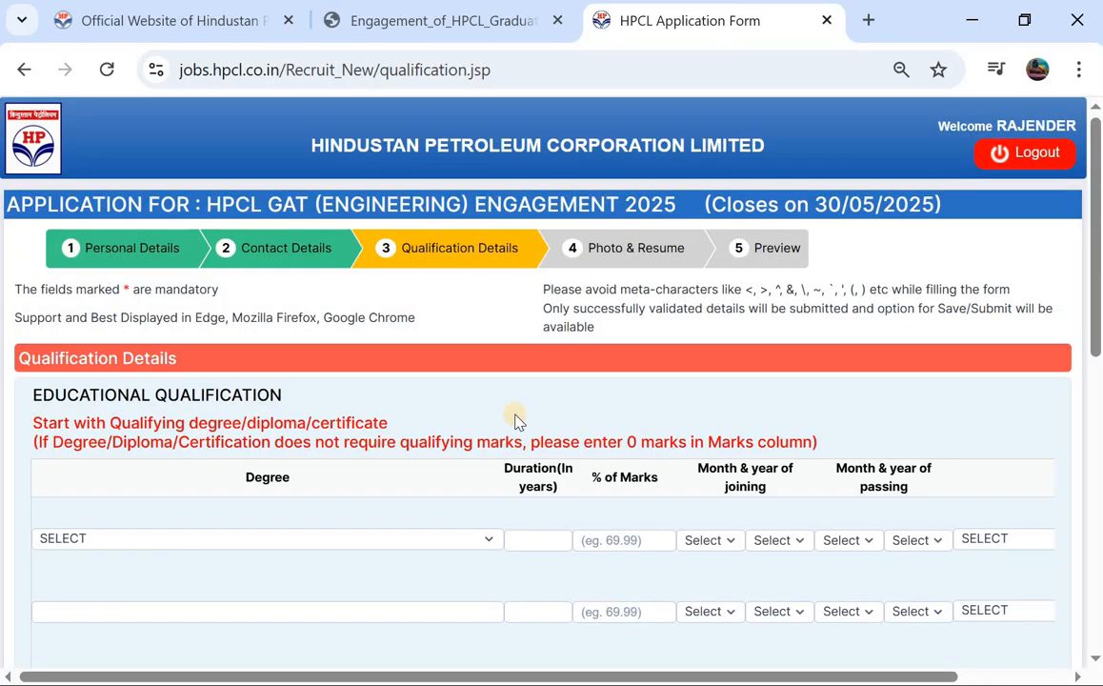
Step: In the first qualification row, choose BTECH OR BE-CIVIL ENGINEERING, 3 years, 87.56% marks
scroll(436, 420, "down", 1)
left_click(147, 488)
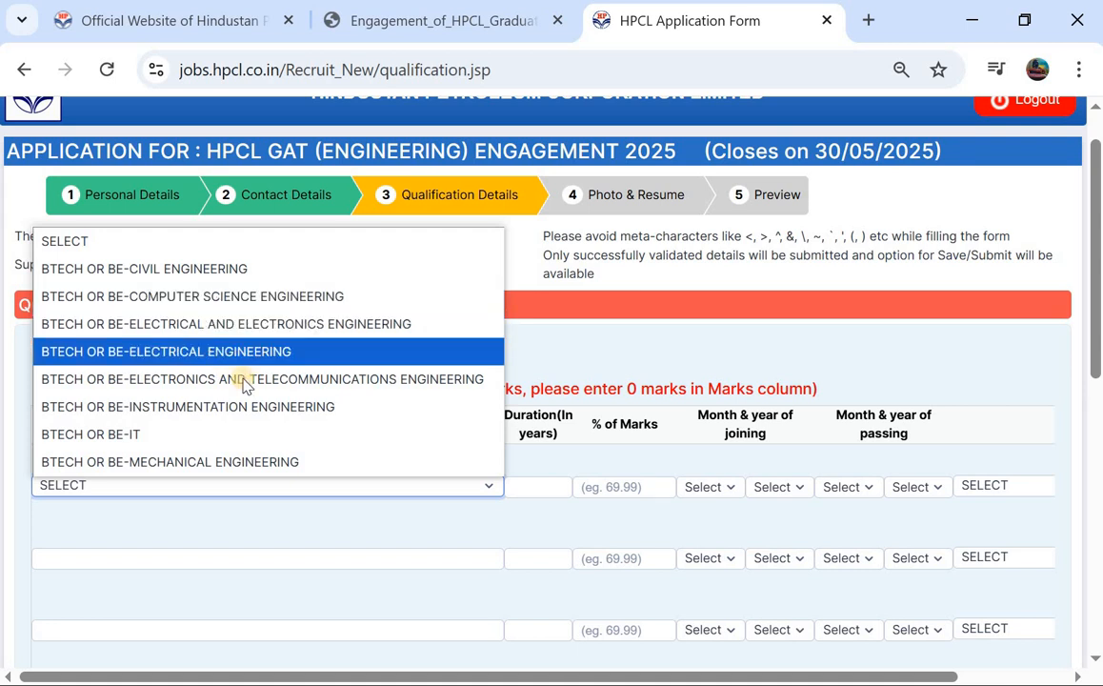
left_click(238, 269)
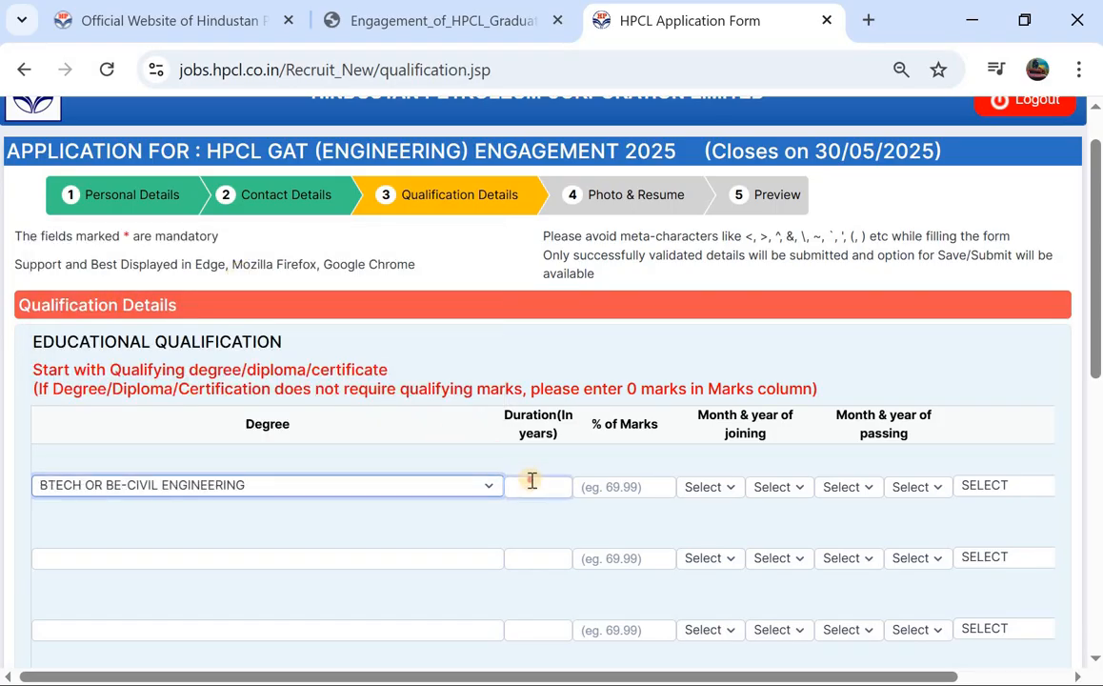
left_click(531, 483)
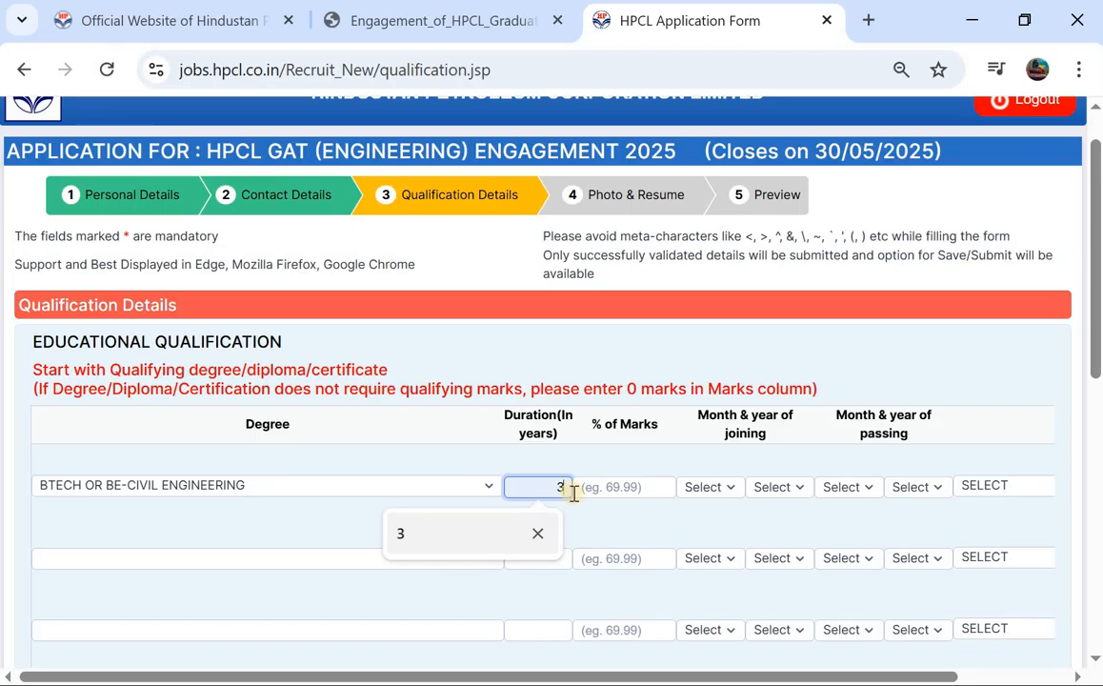
left_click(623, 483)
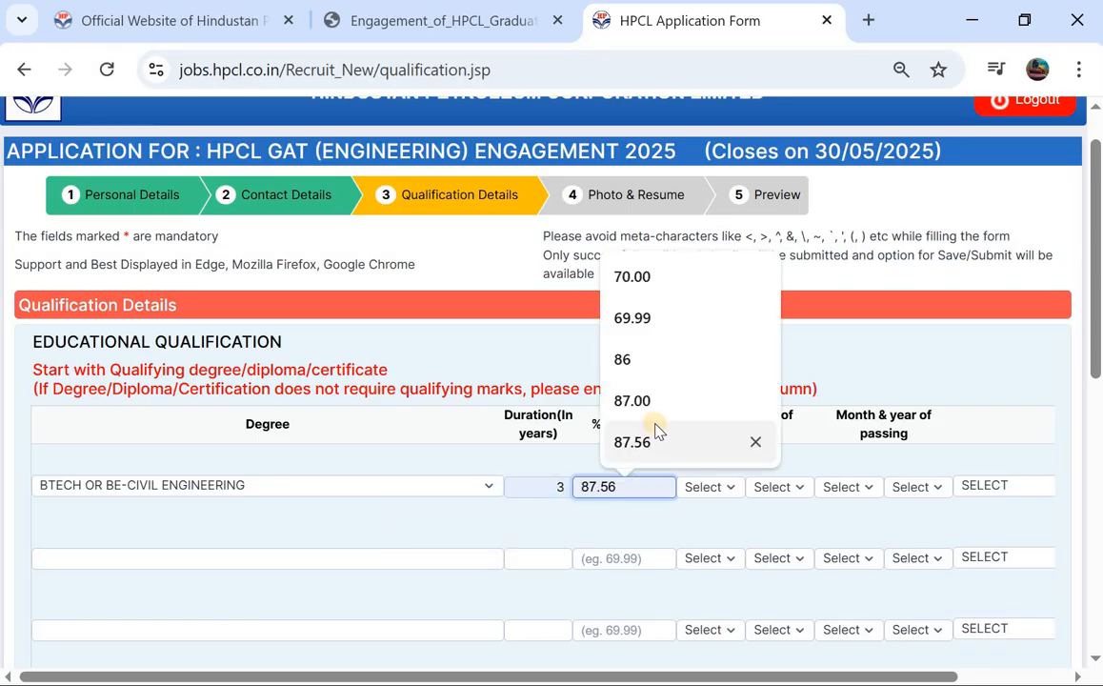
left_click(656, 437)
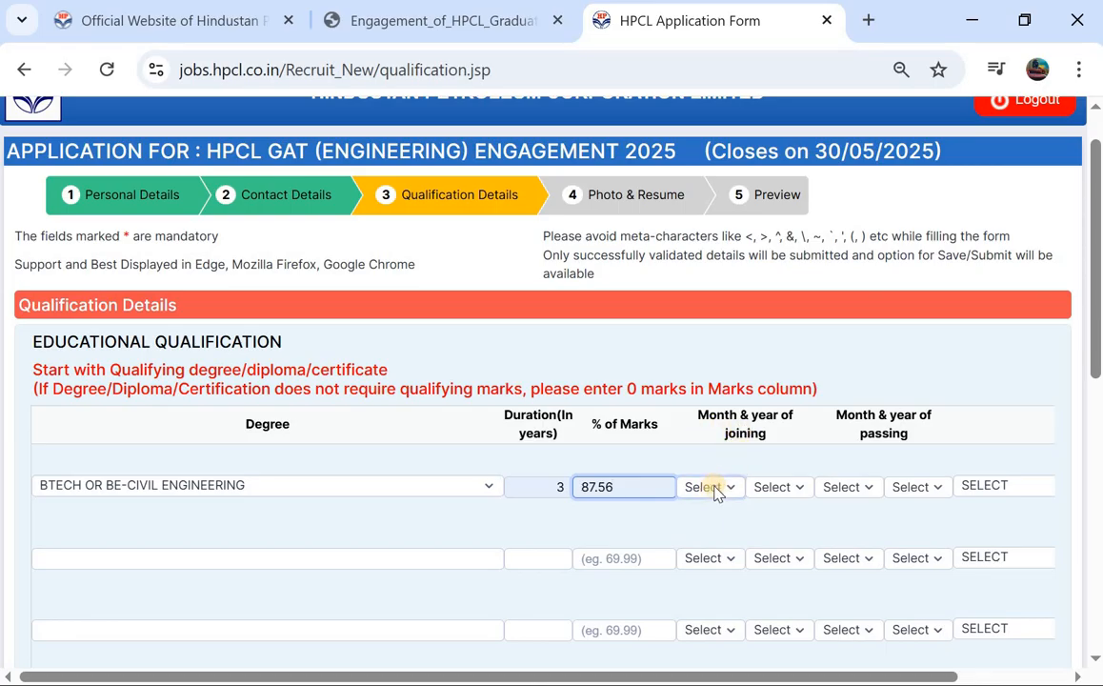
Step: Operate the joining and passing month and year dropdowns of the first row
left_click(716, 491)
left_click(781, 486)
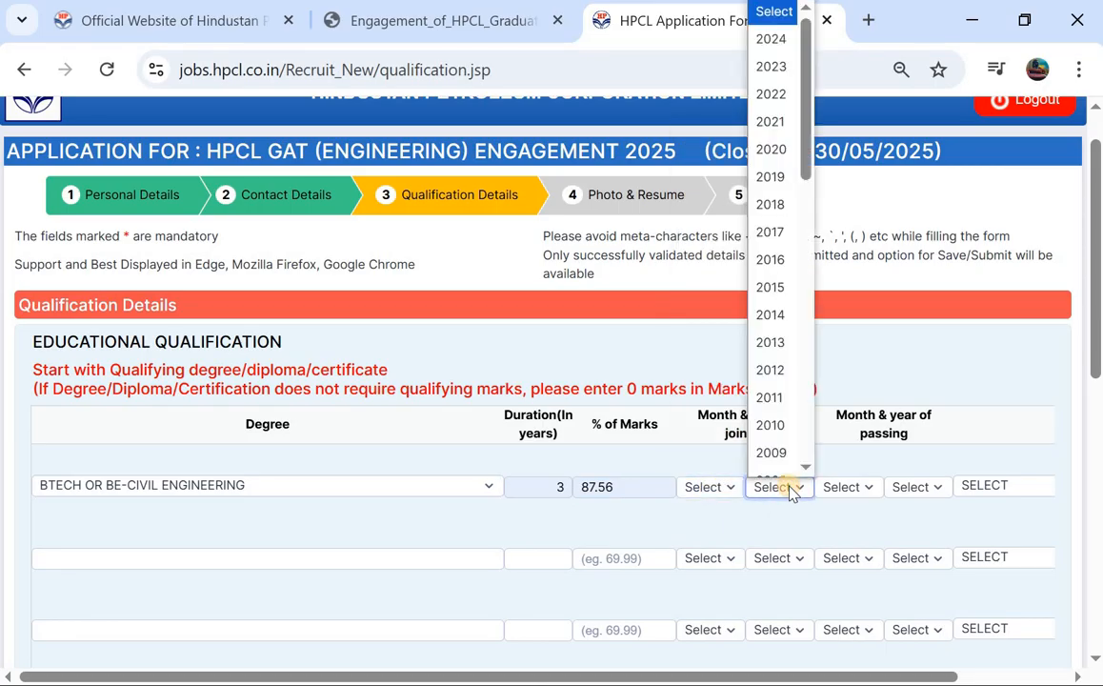
left_click(906, 441)
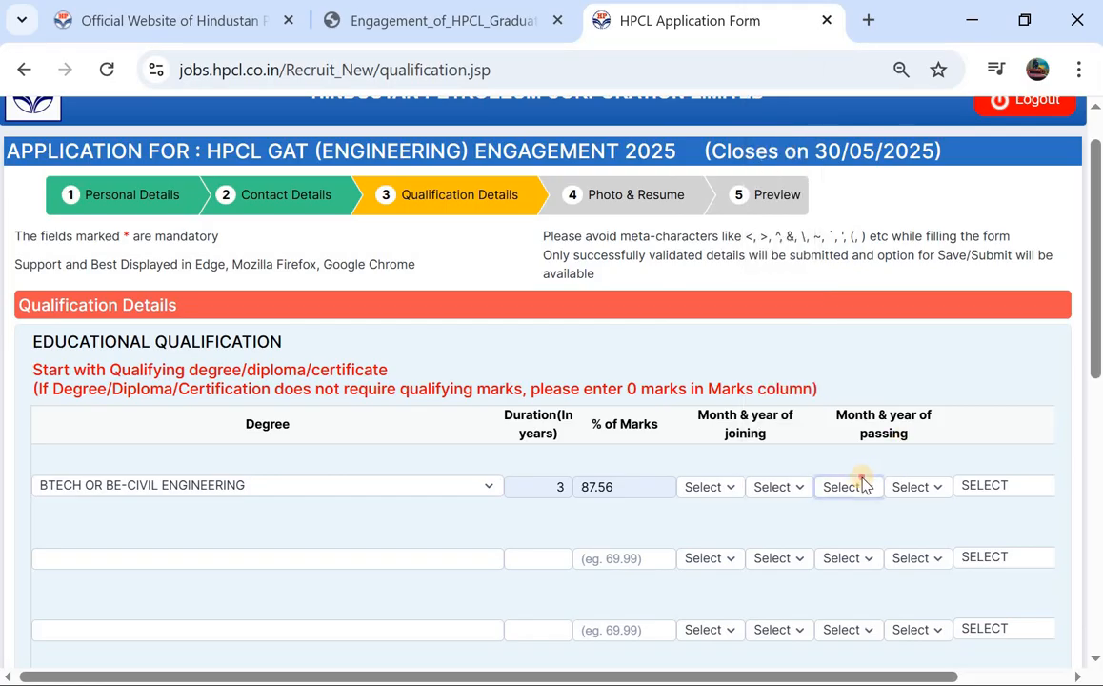
left_click(862, 485)
left_click(912, 486)
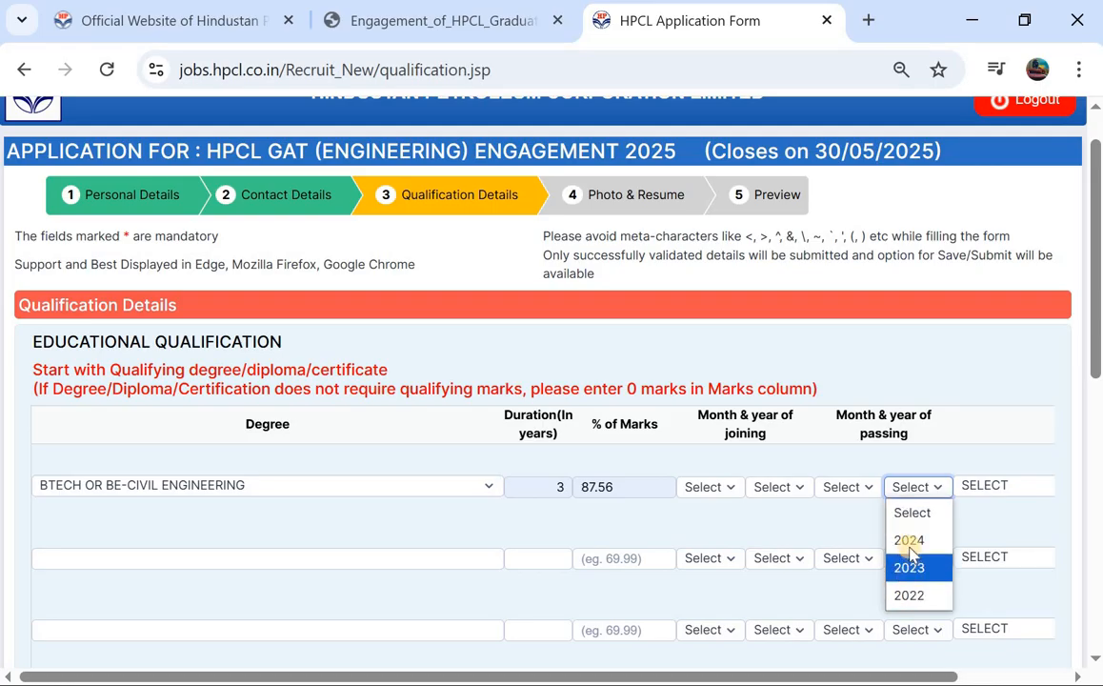
Step: Select IIT, Hyderabad as the institute for the first qualification row
left_click(967, 485)
scroll(836, 271, "down", 1)
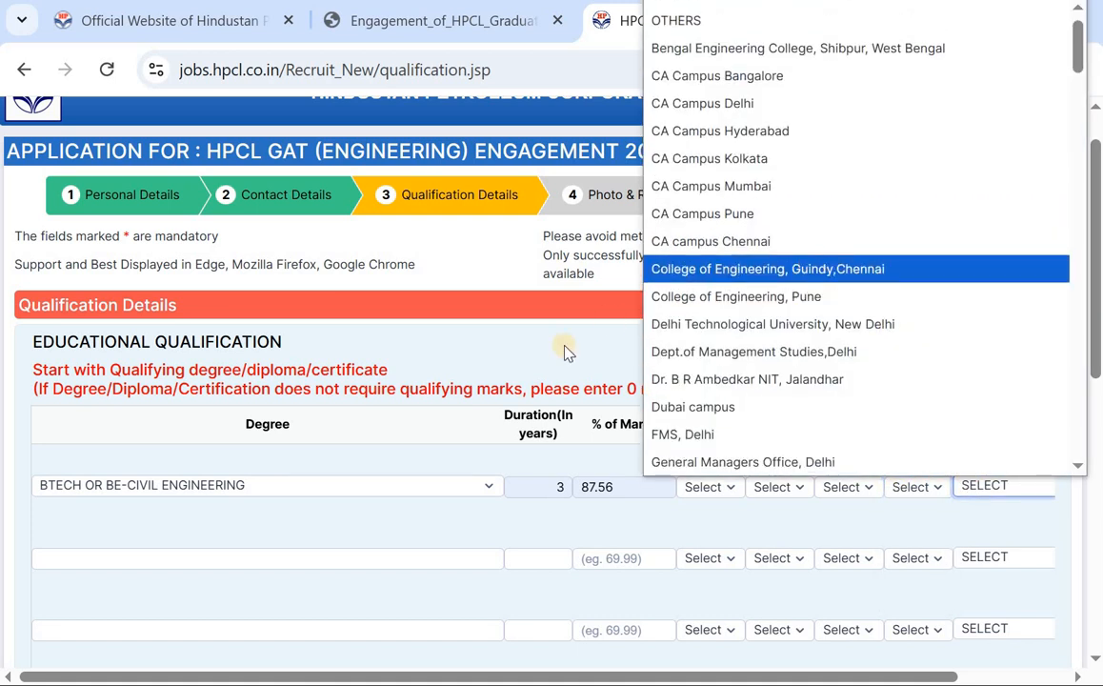
left_click(510, 380)
scroll(509, 381, "right", 2)
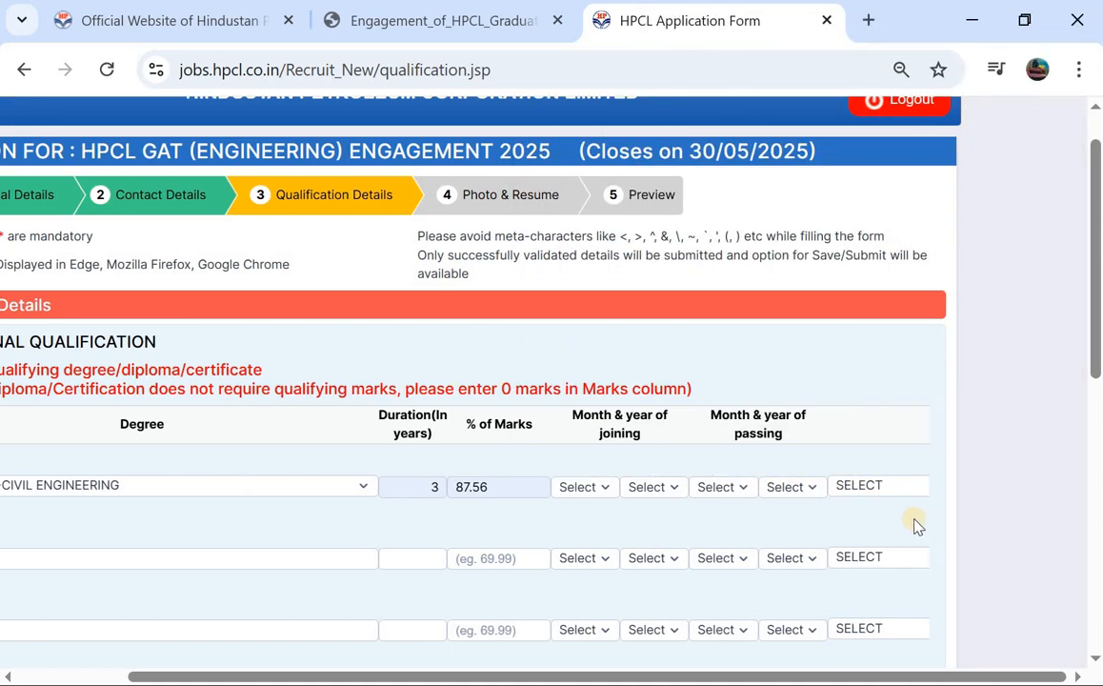
left_click(861, 497)
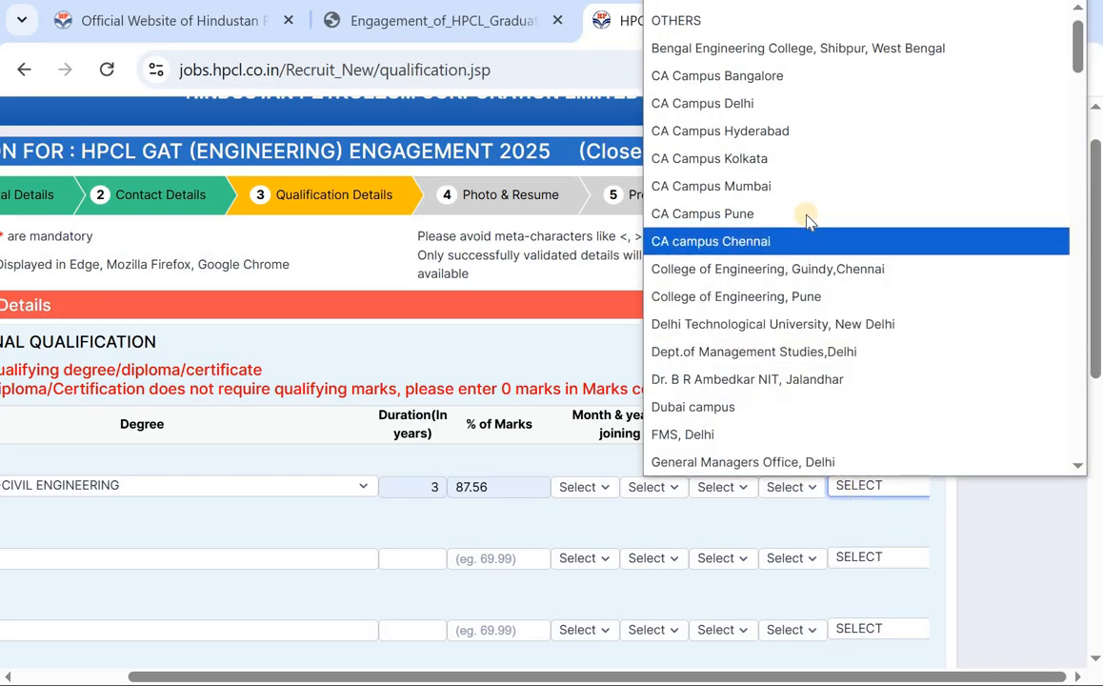
scroll(808, 216, "down", 4)
scroll(808, 219, "down", 12)
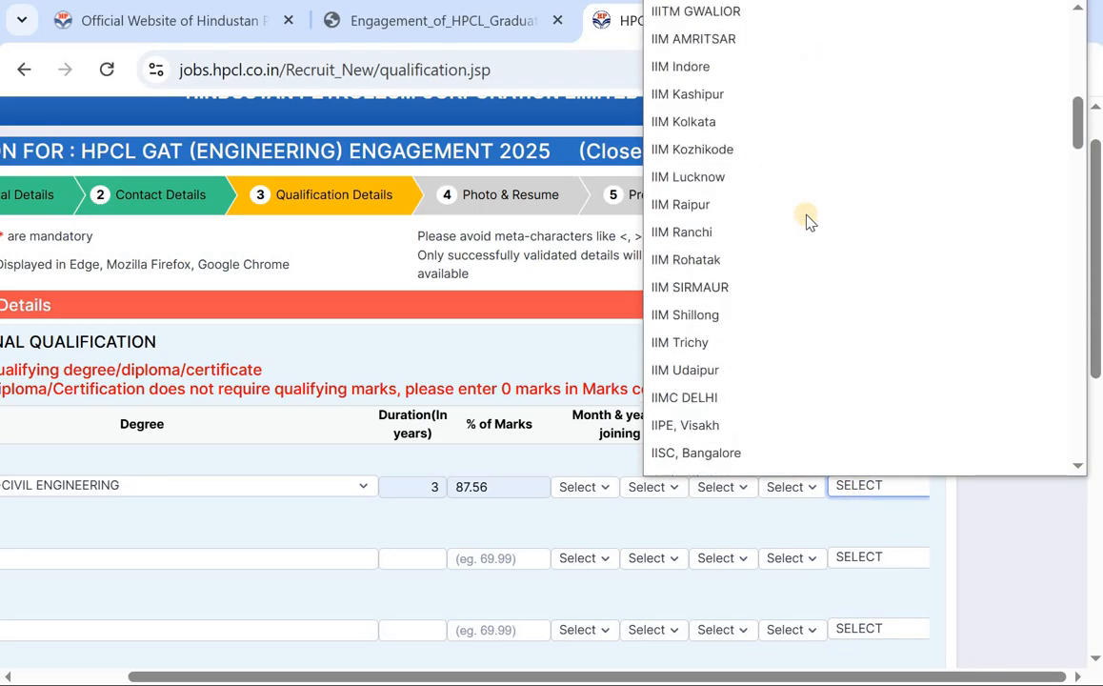
scroll(777, 124, "down", 1)
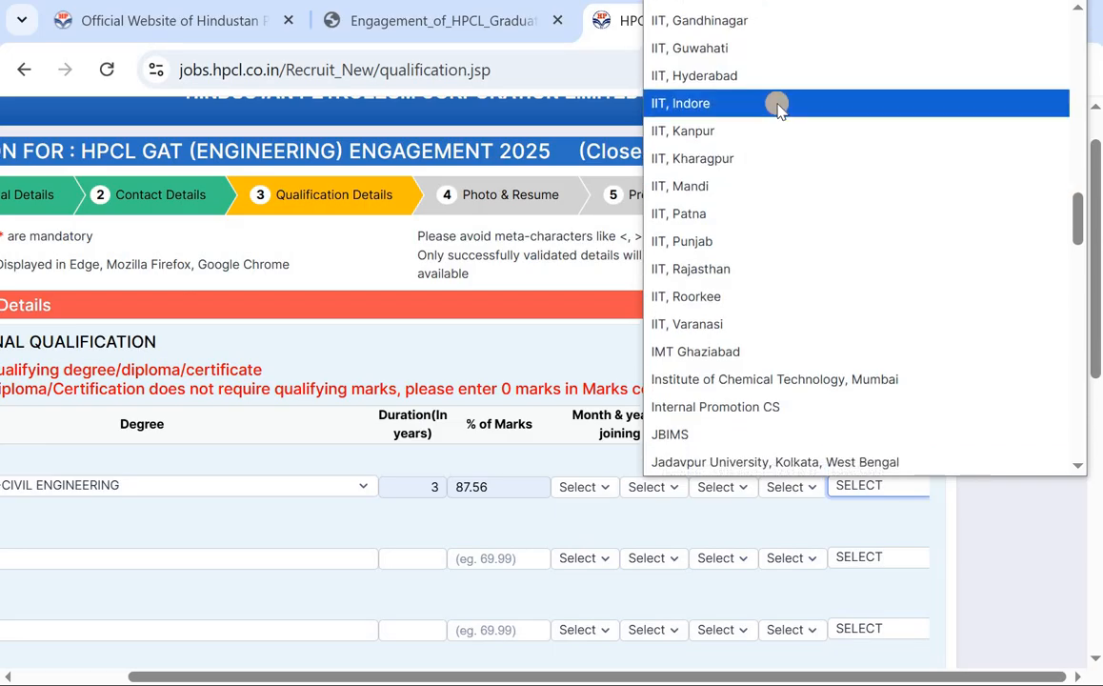
left_click(792, 82)
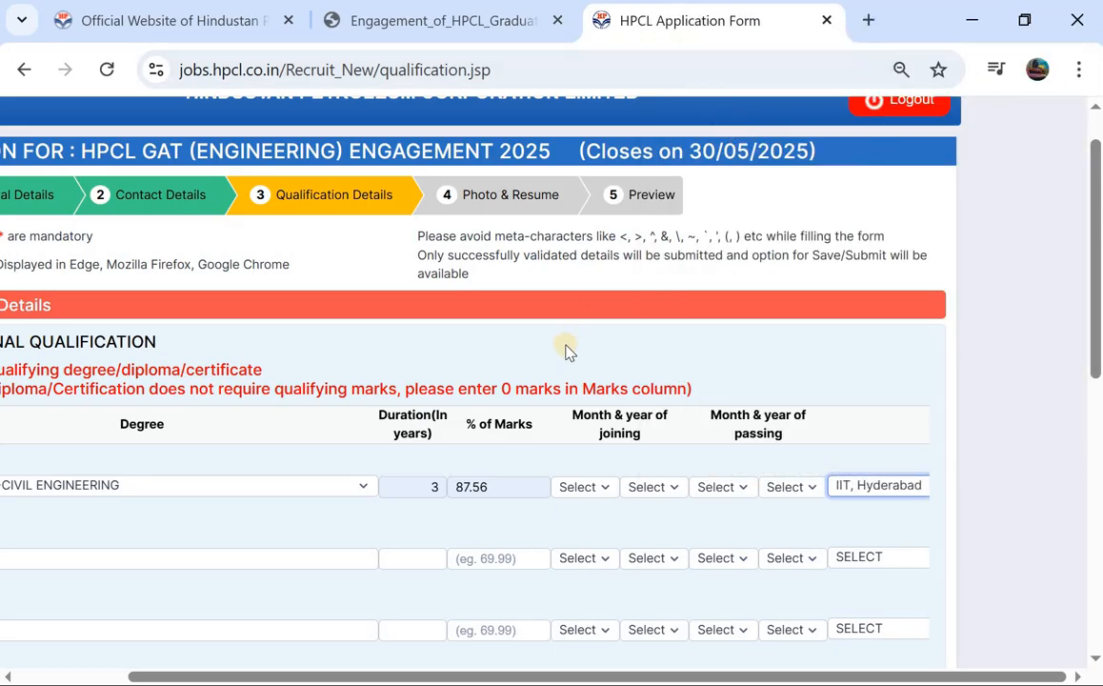
scroll(563, 343, "down", 2)
scroll(563, 343, "left", 2)
left_click(327, 396)
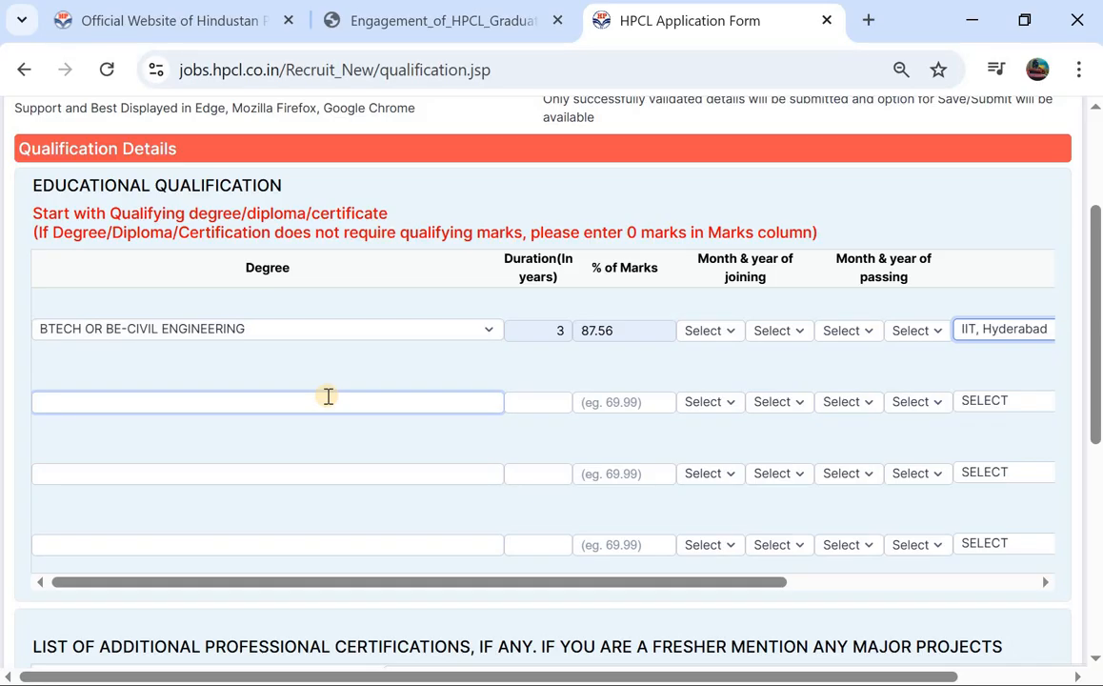
scroll(328, 396, "down", 3)
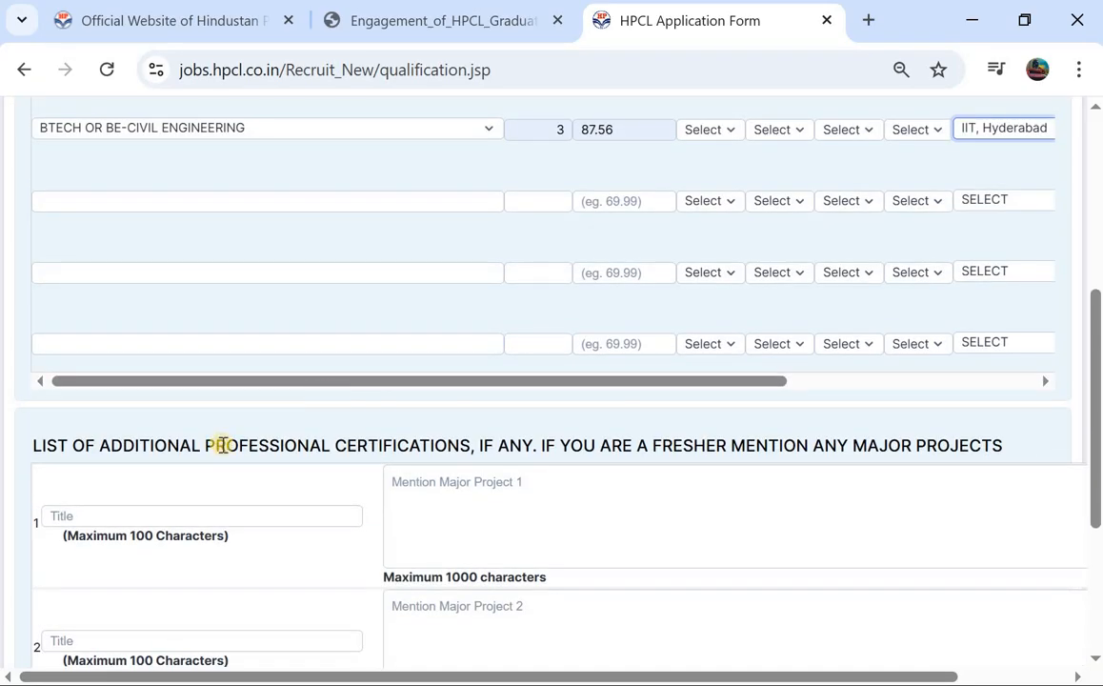
scroll(221, 444, "down", 1)
left_click(416, 443)
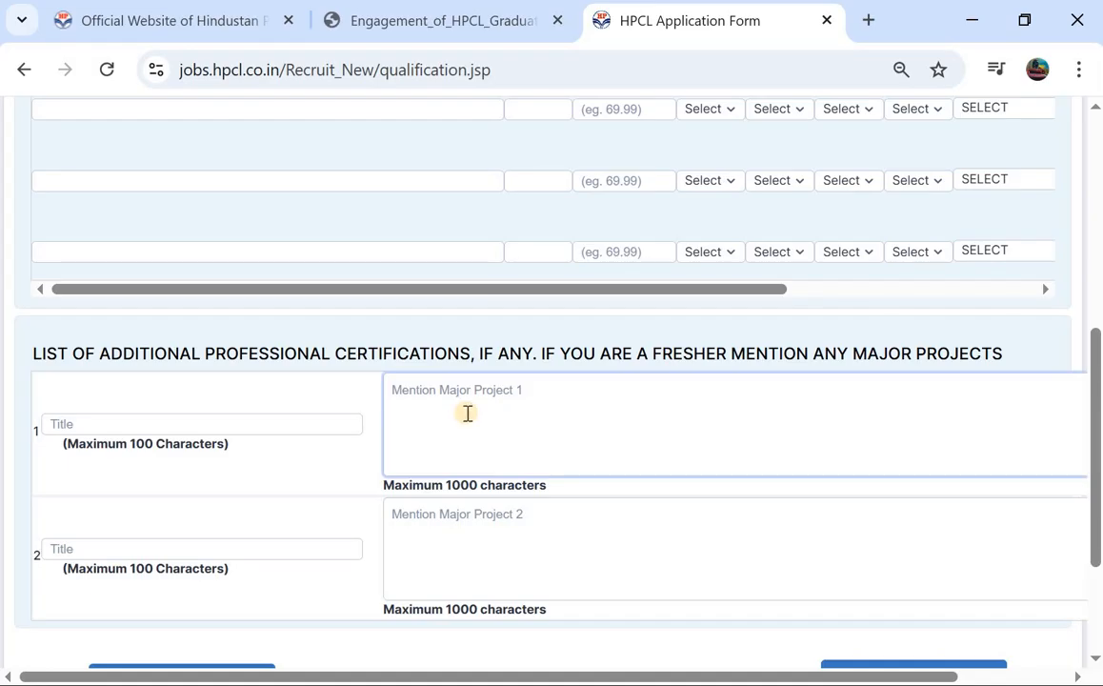
scroll(477, 569, "down", 2)
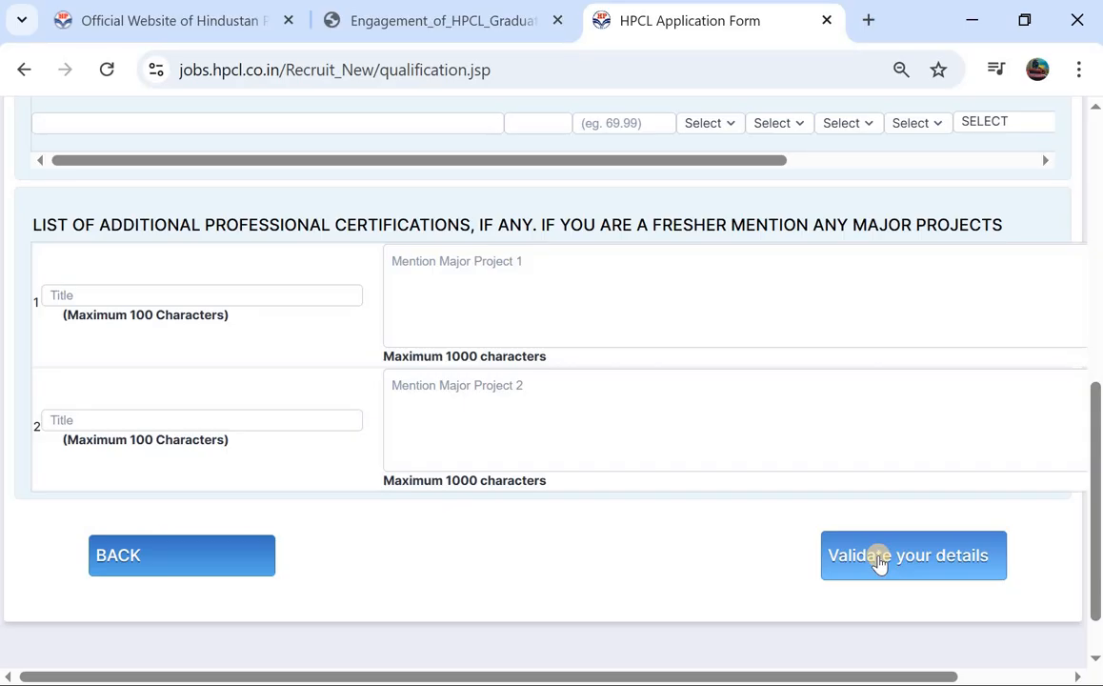
scroll(868, 435, "up", 10)
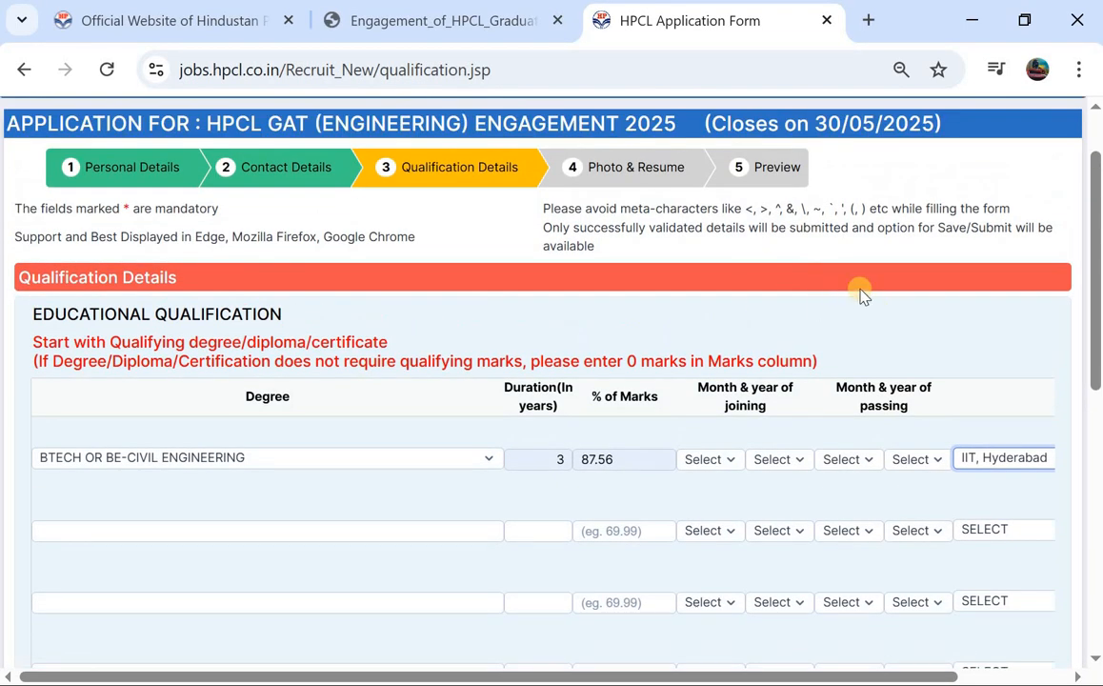
scroll(860, 294, "down", 1)
scroll(860, 294, "up", 1)
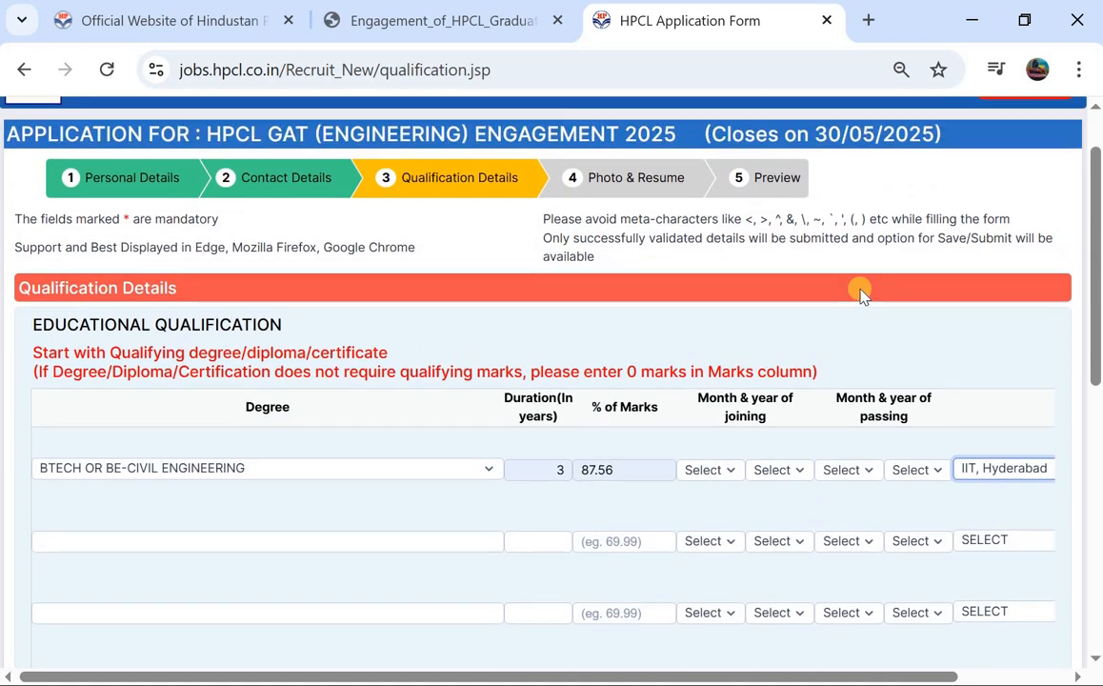
scroll(860, 294, "down", 1)
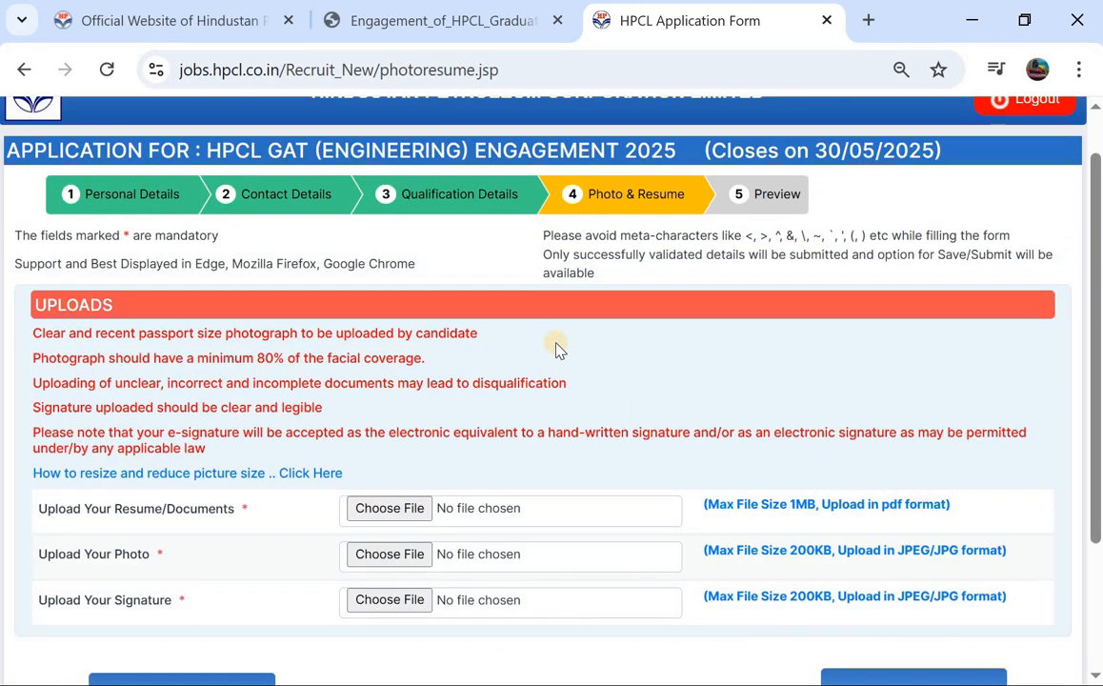
Step: Scroll past the resume, photo and signature uploads and validate to reach the preview
scroll(558, 347, "down", 1)
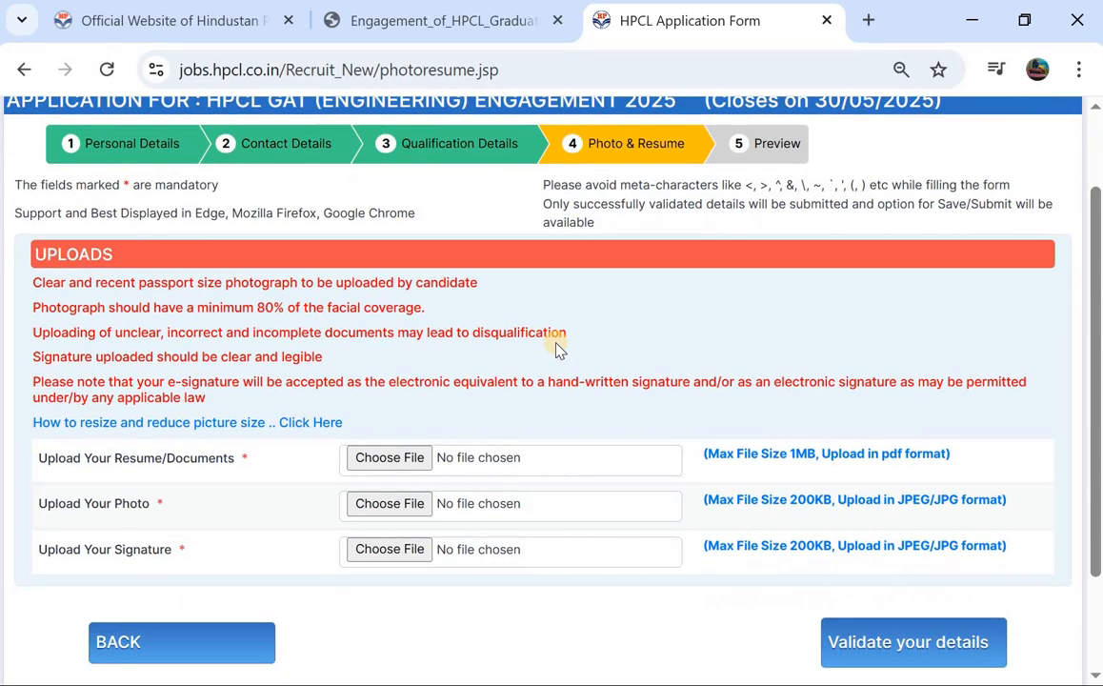
scroll(466, 356, "down", 1)
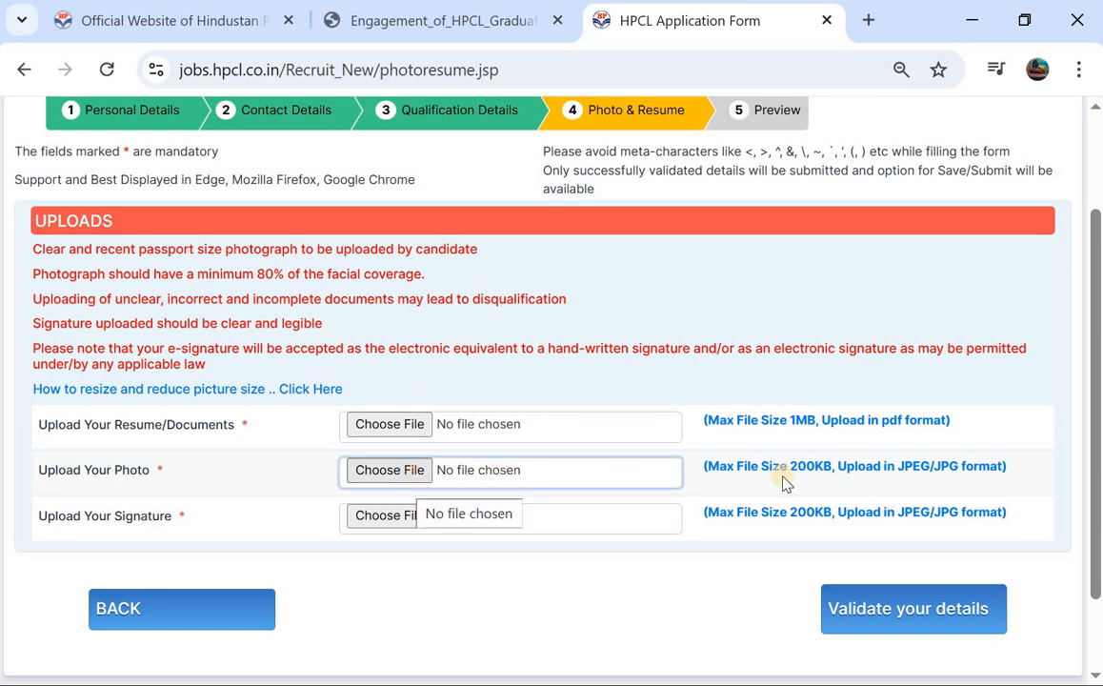
left_click(868, 451)
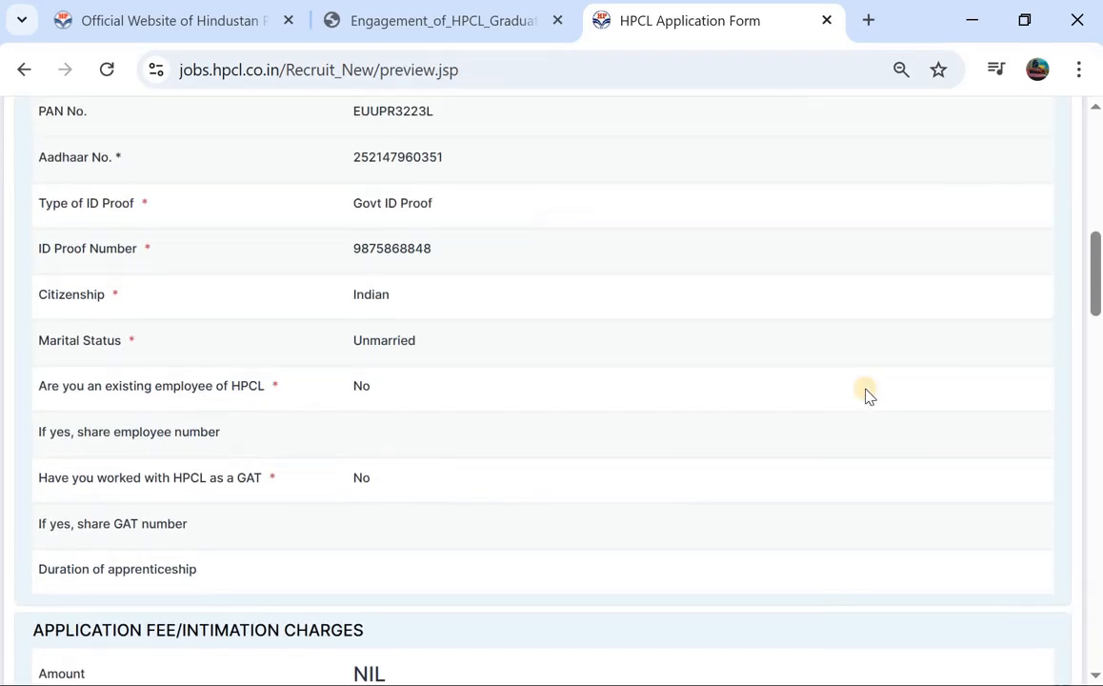
scroll(637, 349, "up", 5)
scroll(637, 349, "up", 3)
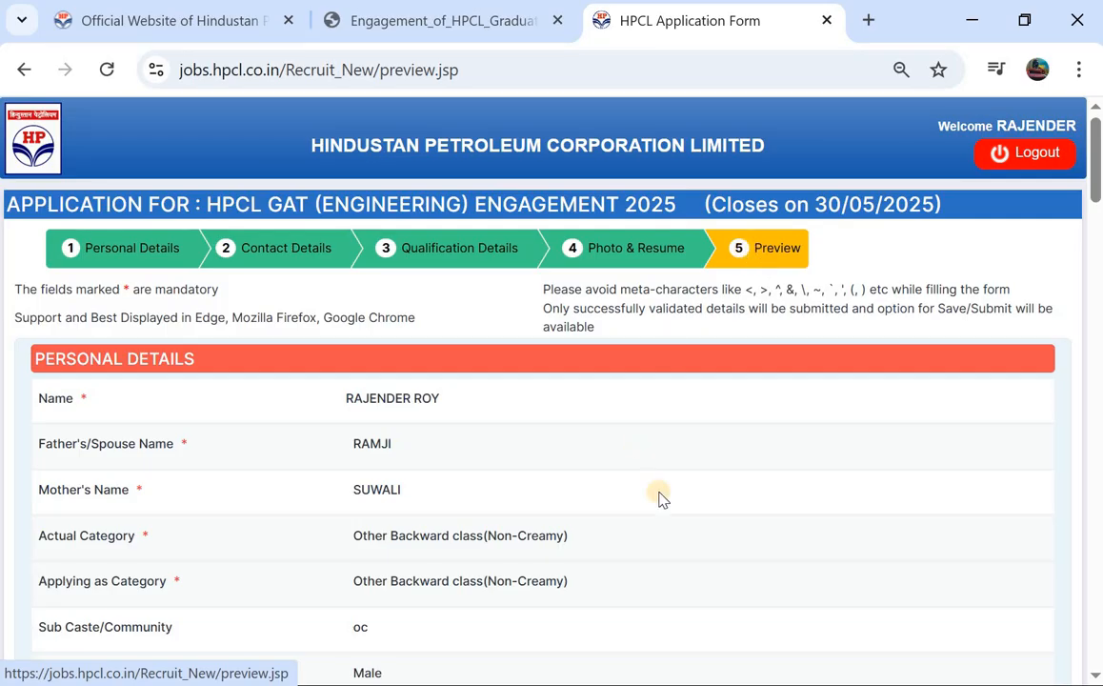
scroll(624, 455, "down", 10)
scroll(624, 456, "down", 15)
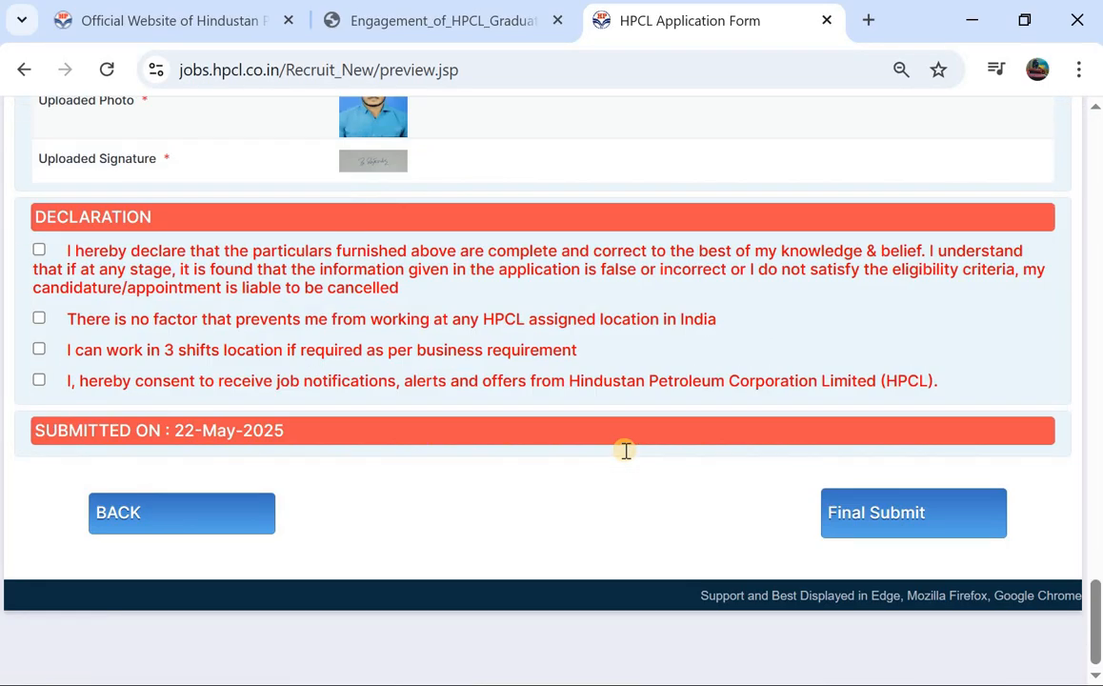
scroll(624, 455, "up", 13)
scroll(624, 455, "up", 10)
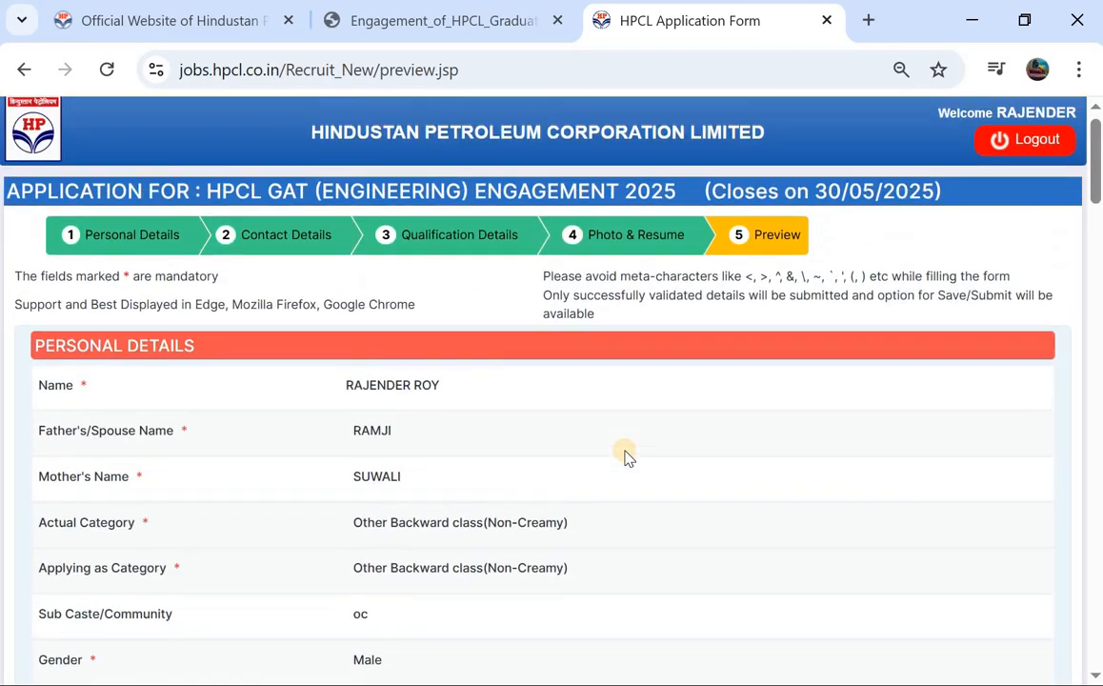
scroll(624, 455, "down", 6)
scroll(624, 455, "down", 10)
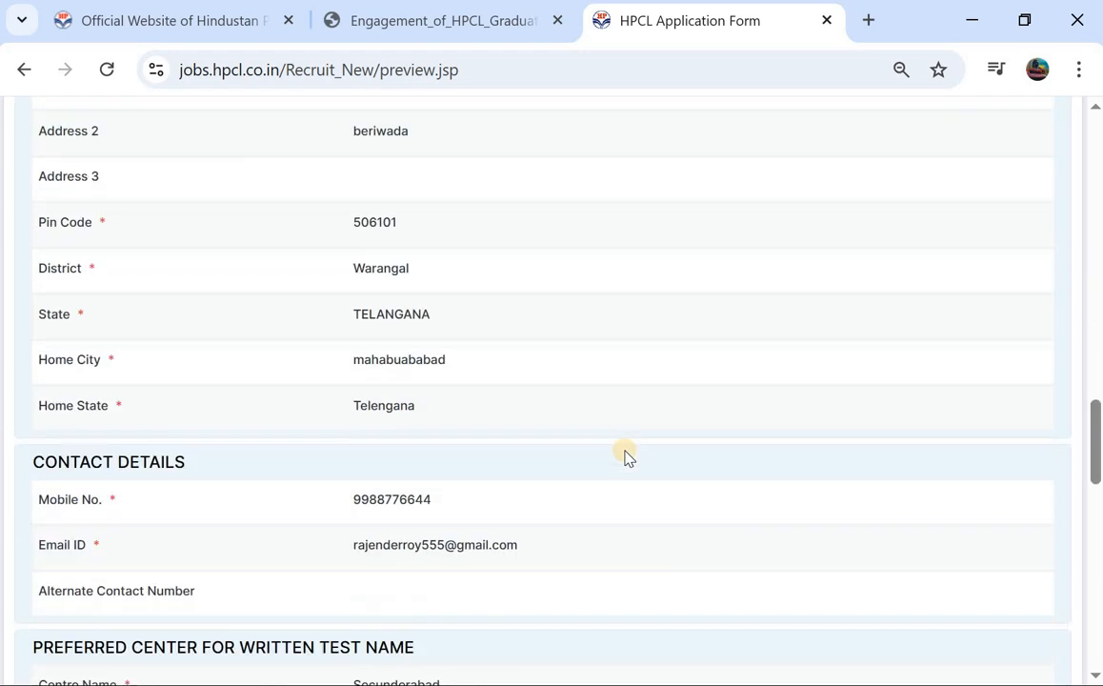
scroll(624, 456, "up", 5)
scroll(624, 455, "up", 10)
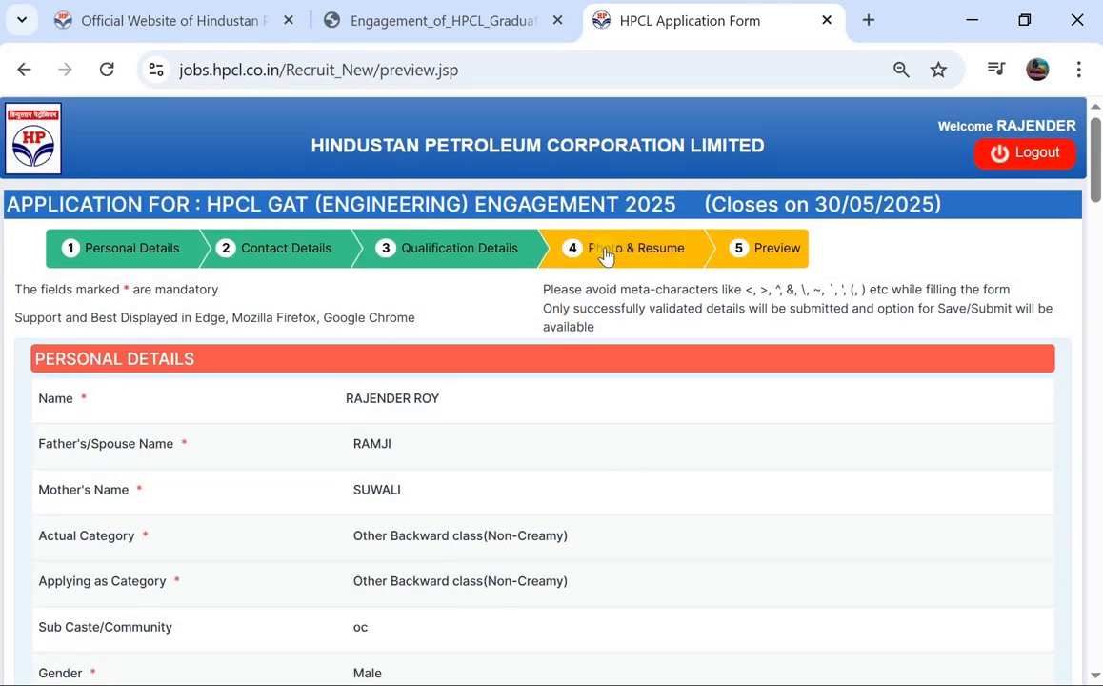
scroll(283, 405, "down", 20)
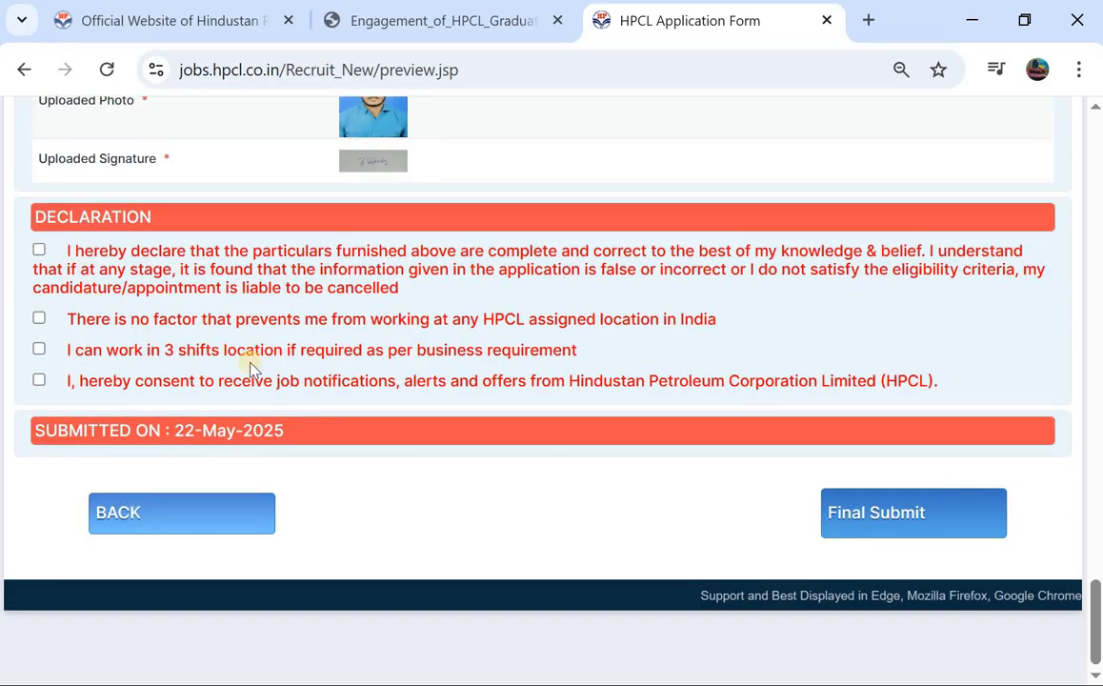
scroll(310, 165, "up", 5)
scroll(310, 165, "up", 15)
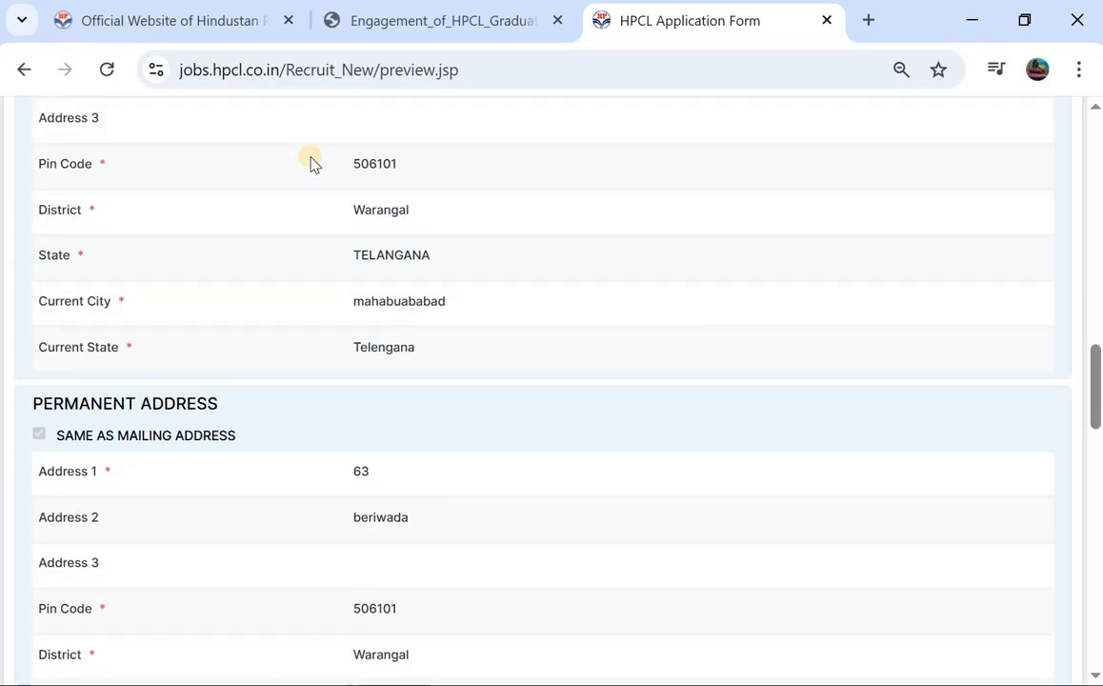
scroll(311, 162, "down", 20)
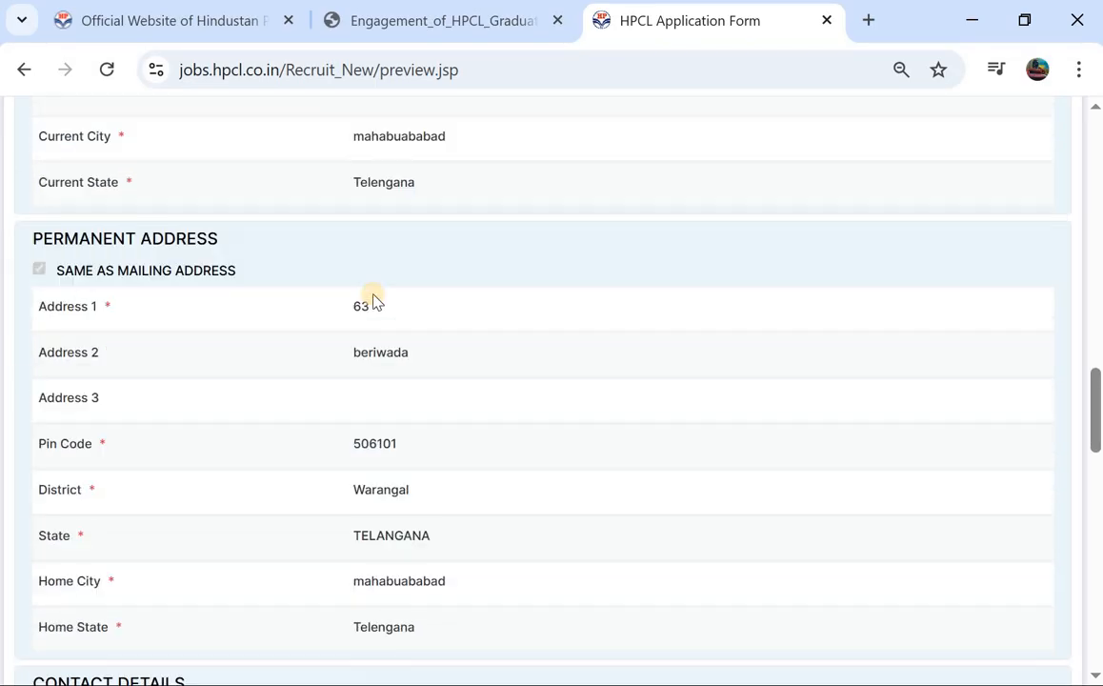
scroll(373, 299, "down", 4)
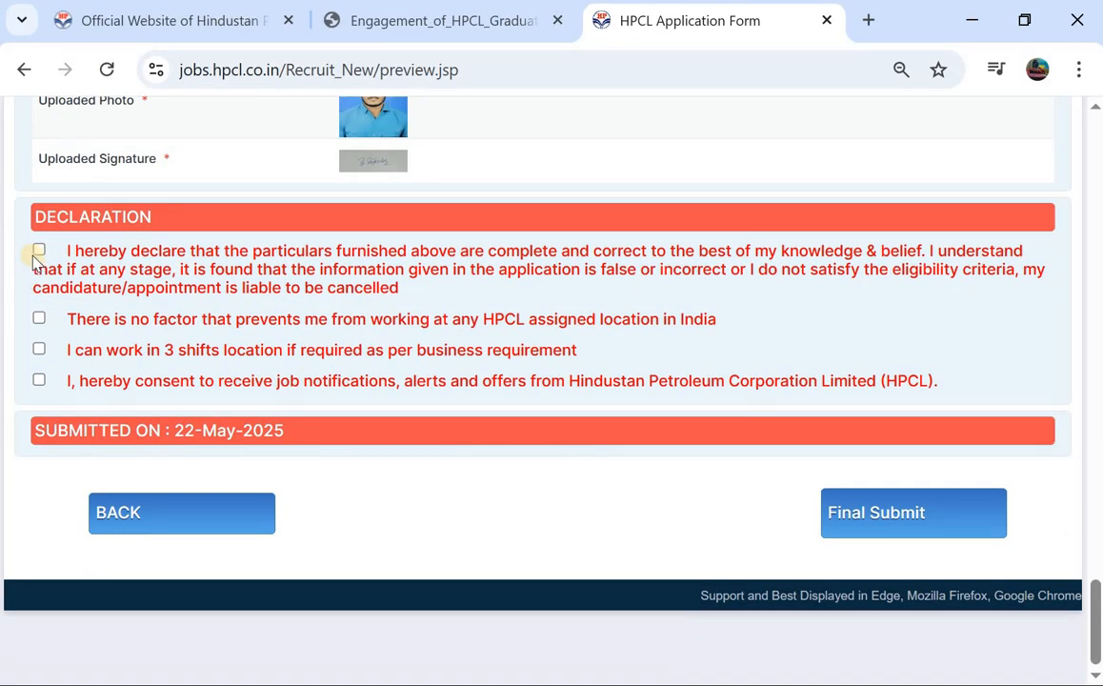
Step: Tick all four declarations (particulars, any location, 3 shifts, job notifications) and choose Final Submit
left_click(40, 250)
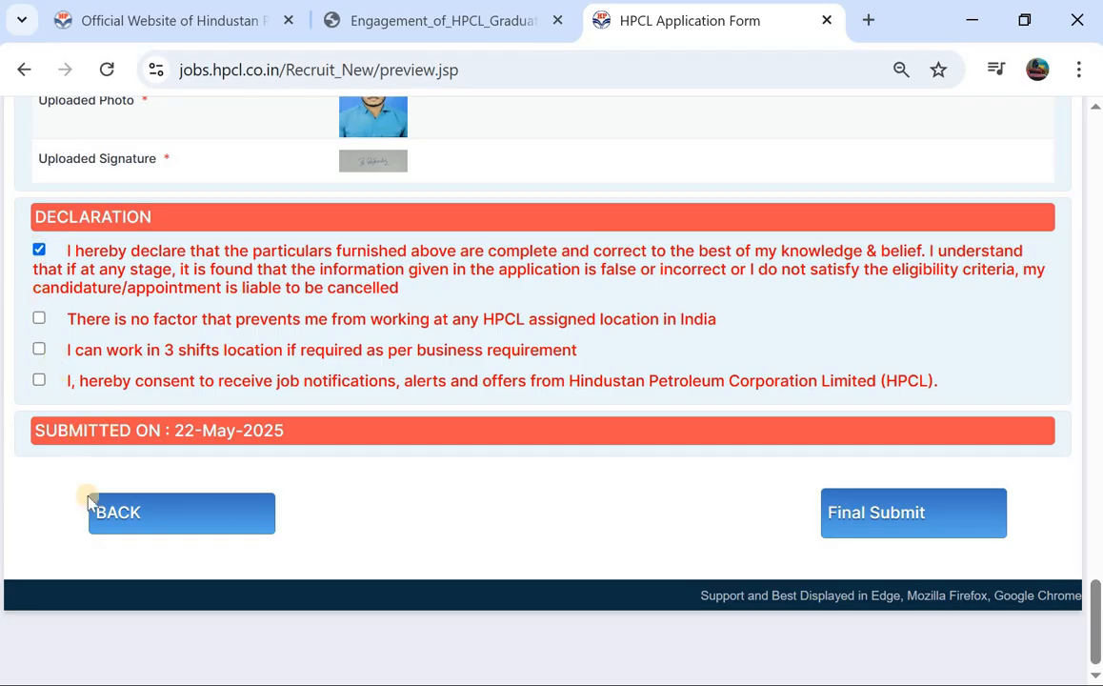
left_click(845, 539)
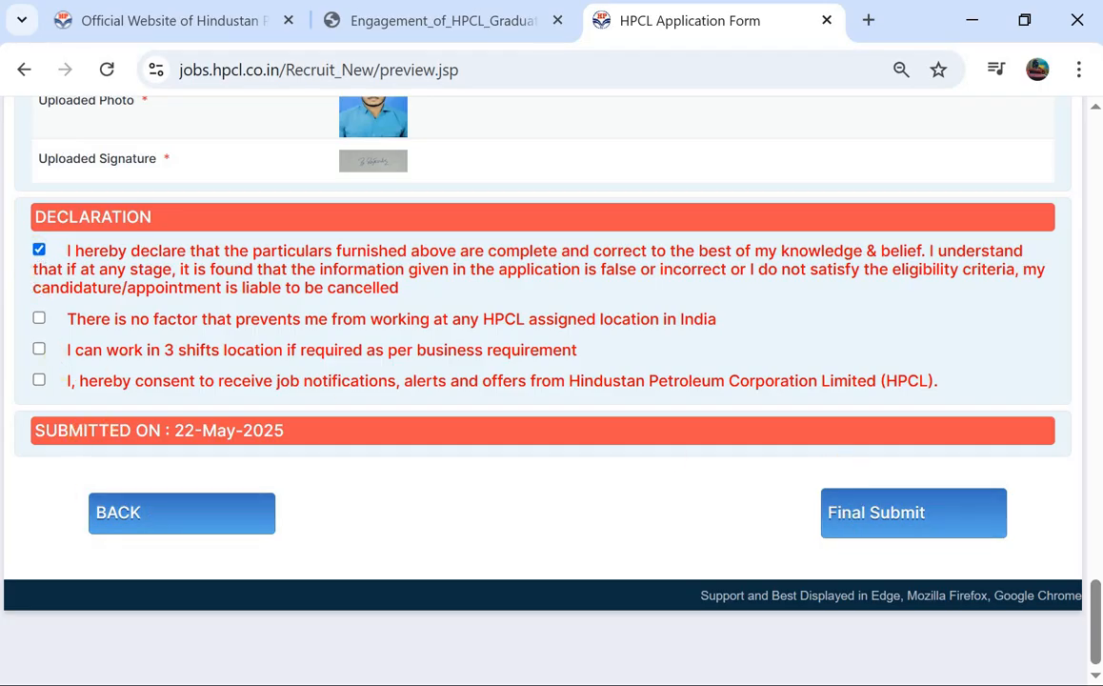
left_click(39, 350)
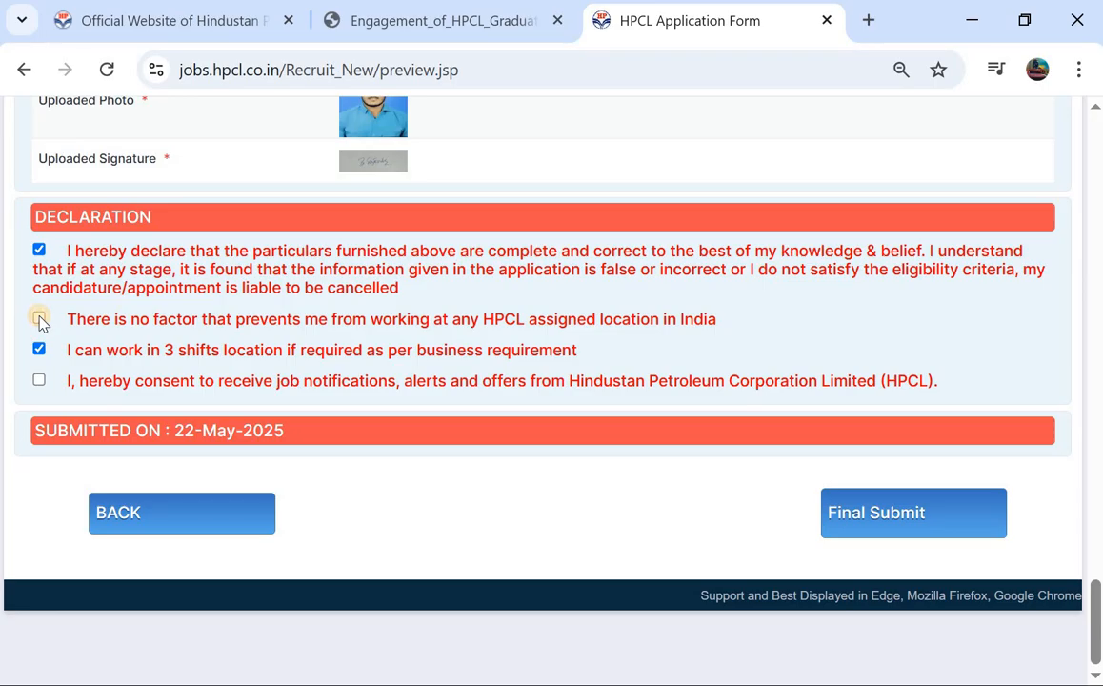
left_click(39, 319)
left_click(40, 382)
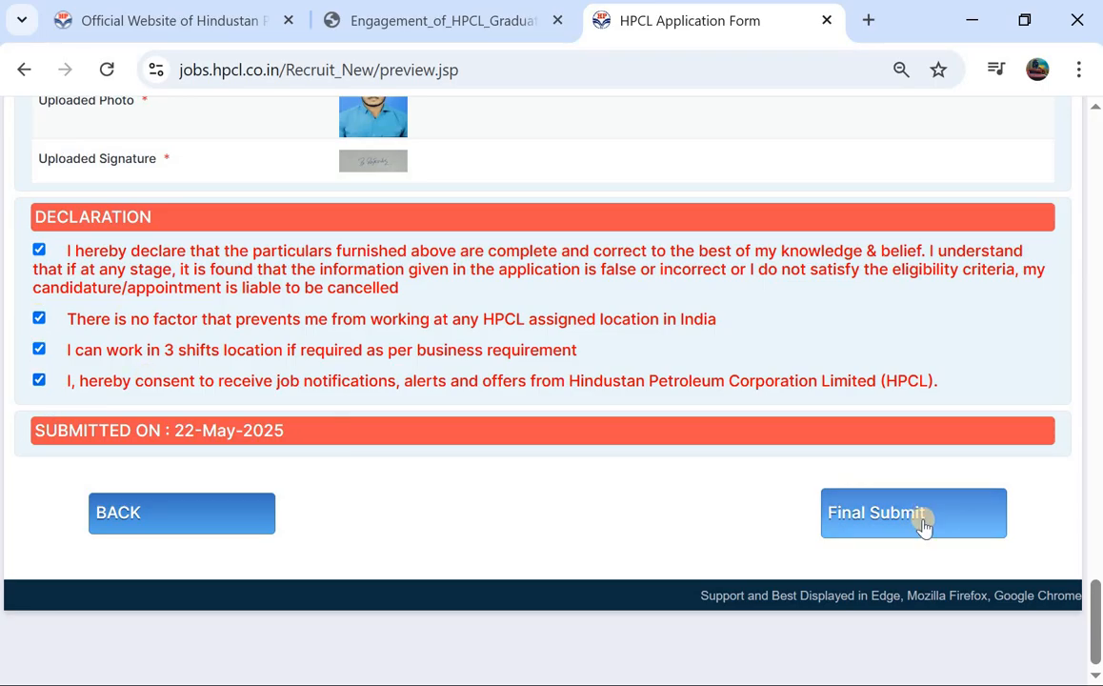
scroll(648, 287, "up", 5)
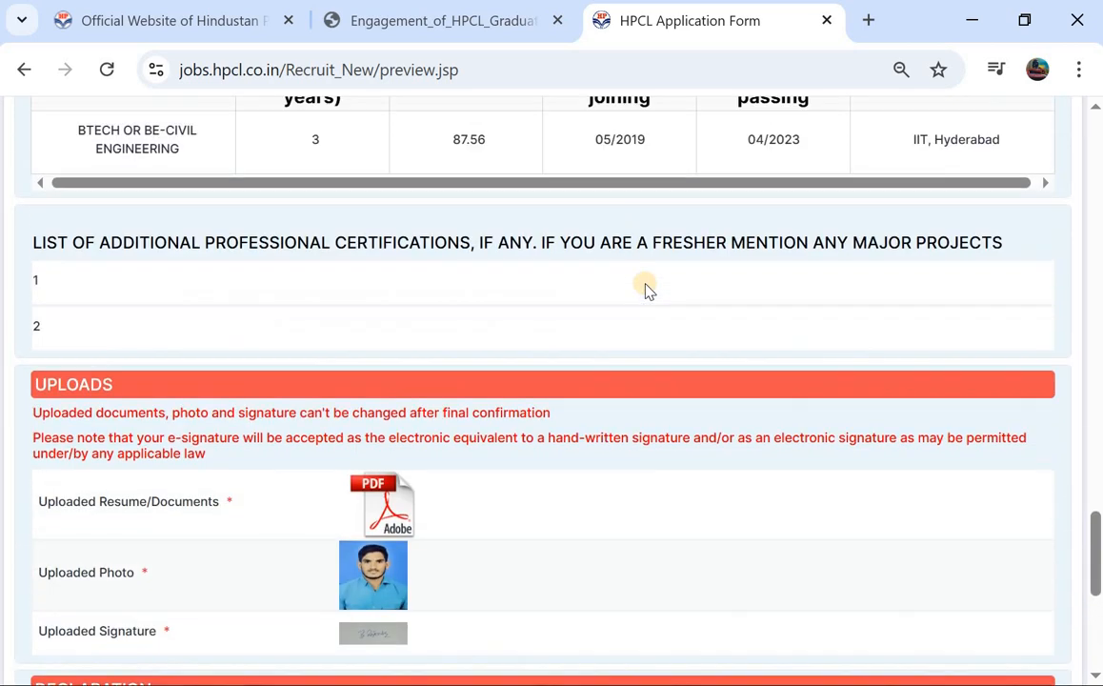
scroll(644, 289, "down", 2)
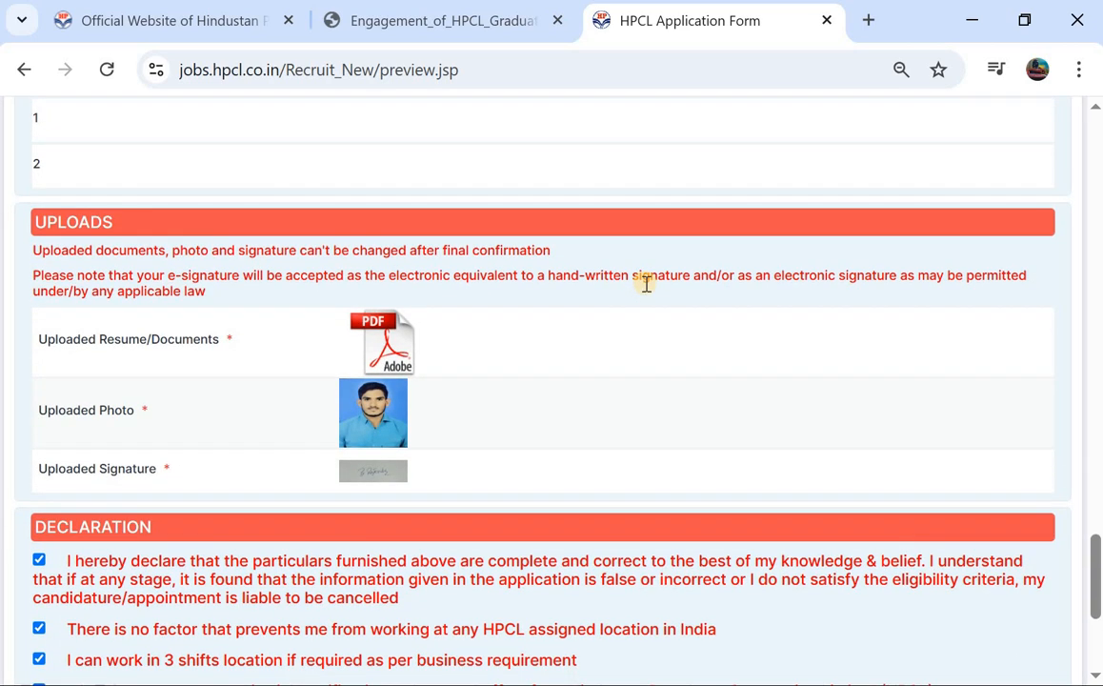
scroll(646, 286, "down", 4)
left_click(897, 530)
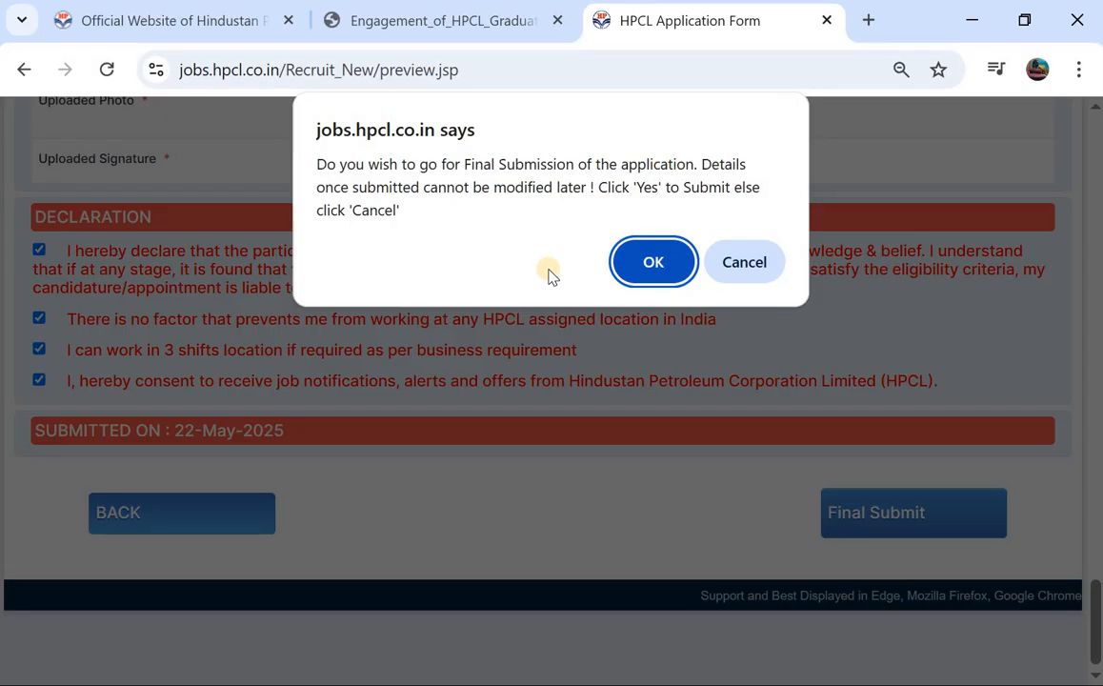
Step: Confirm final submission, dismiss the success alert, and open the printable application form
left_click(639, 258)
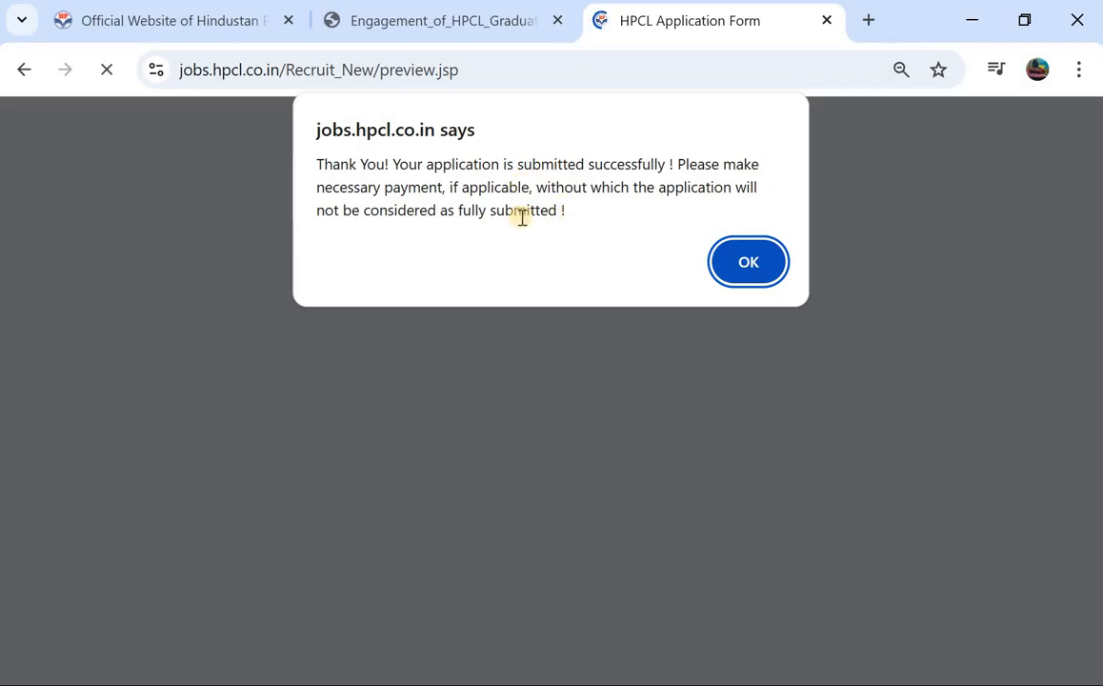
left_click(730, 257)
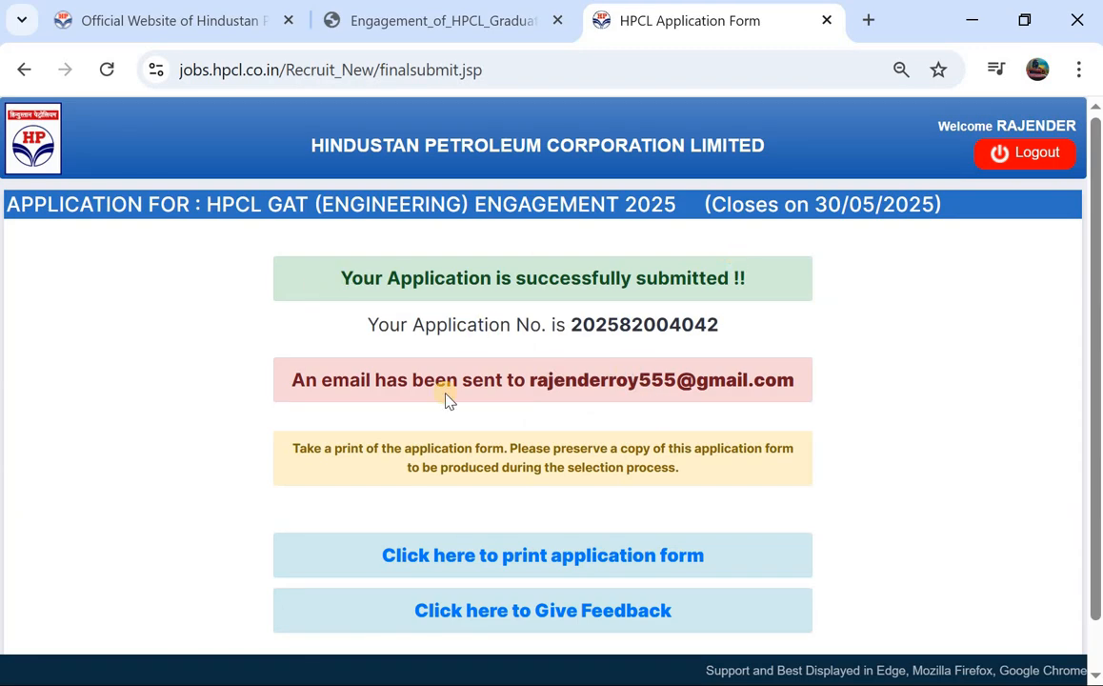
scroll(557, 374, "down", 1)
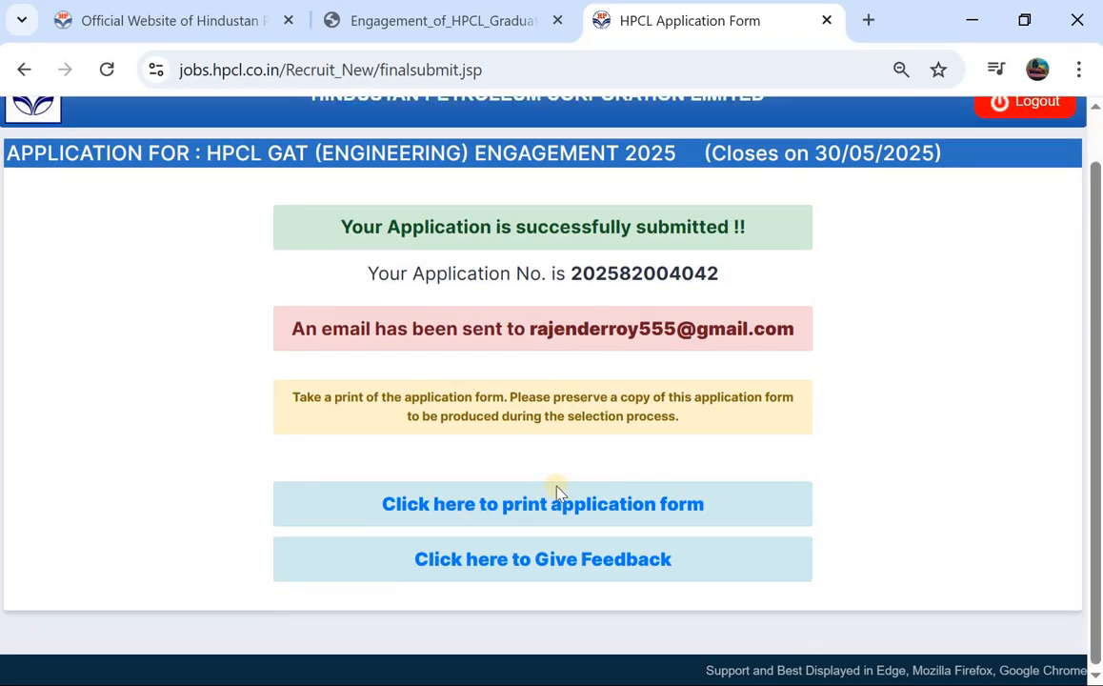
left_click(504, 515)
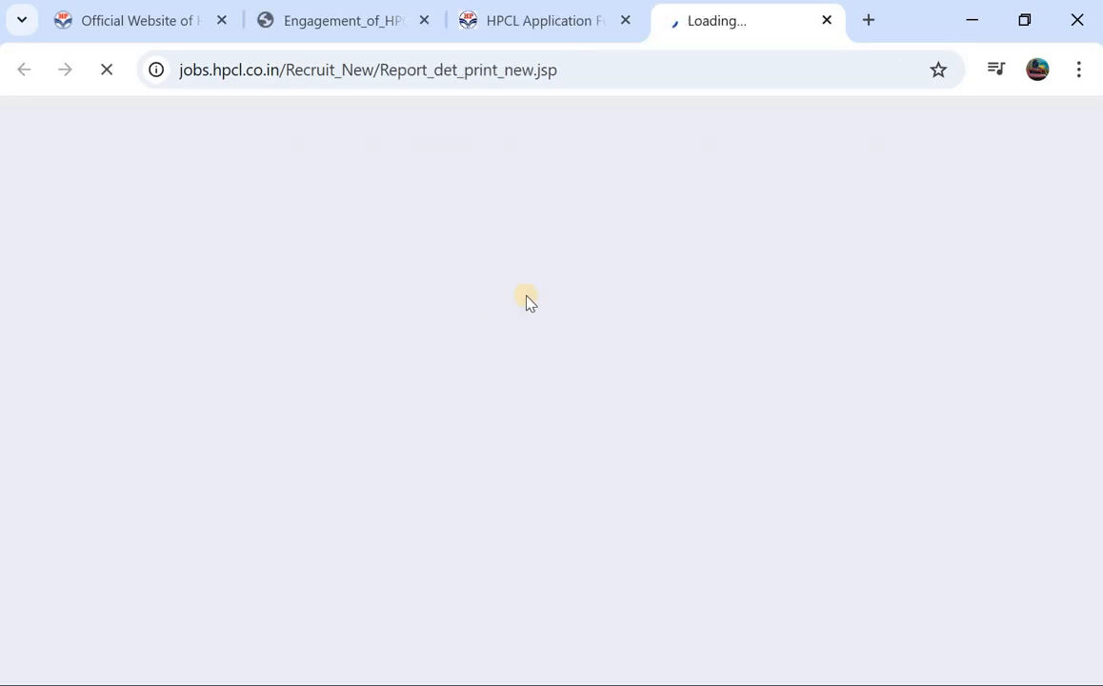
Step: Look over the printable GAT application form, then return to the 'Official Website of Hindustan Petroleum' tab
scroll(528, 301, "down", 20)
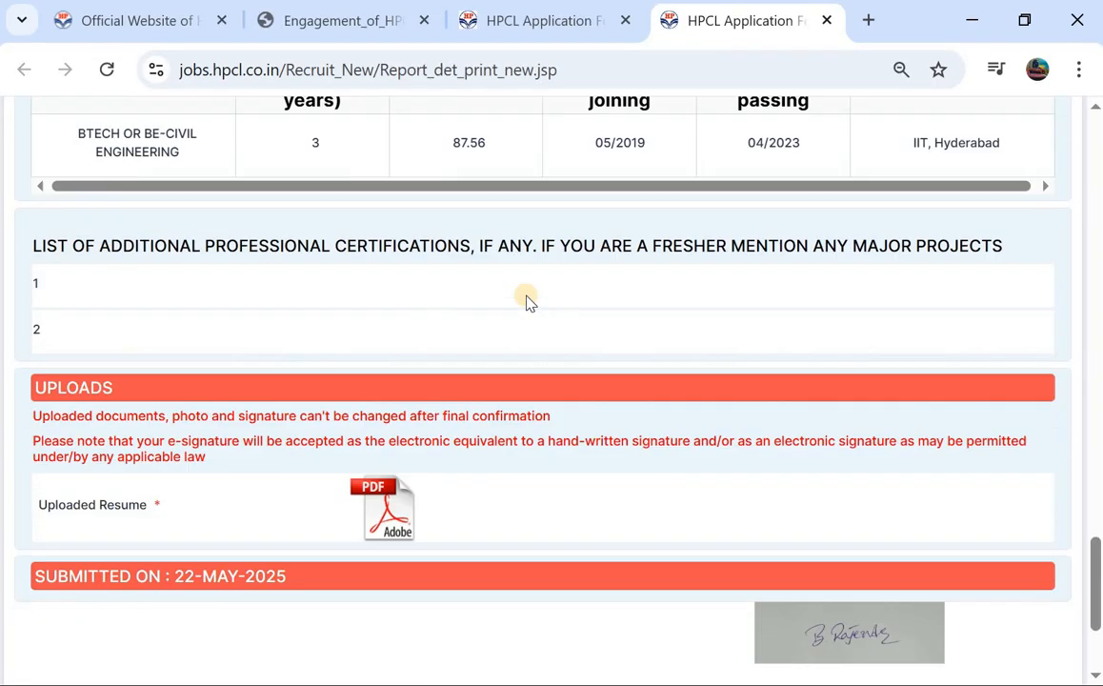
scroll(528, 301, "down", 3)
scroll(529, 301, "up", 20)
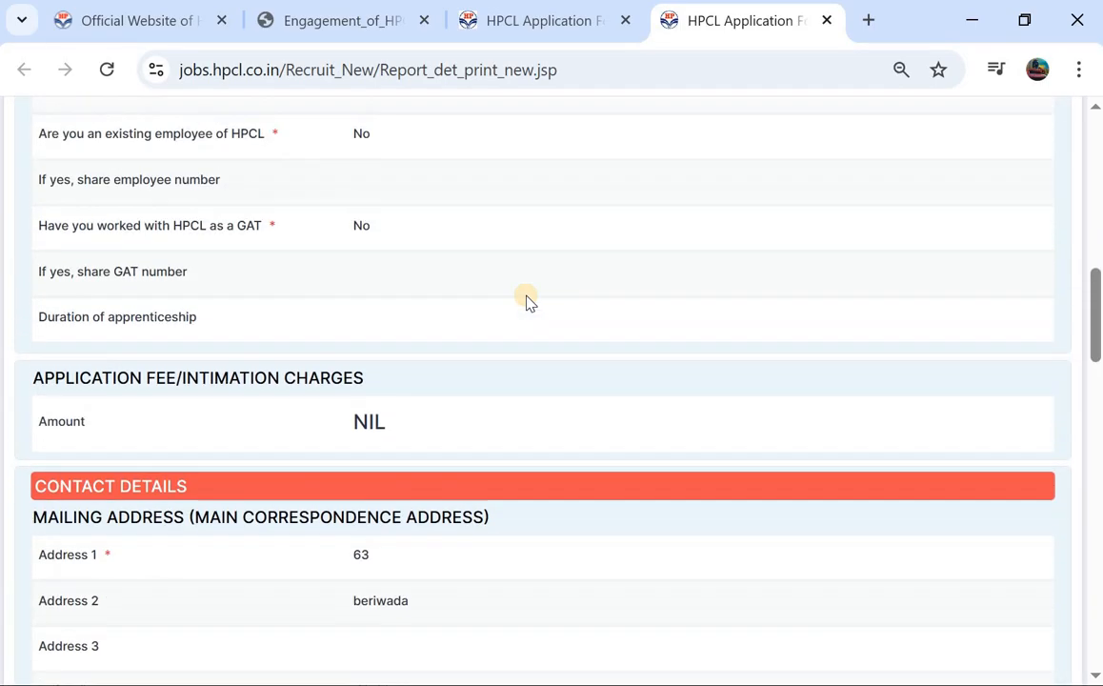
scroll(529, 301, "up", 10)
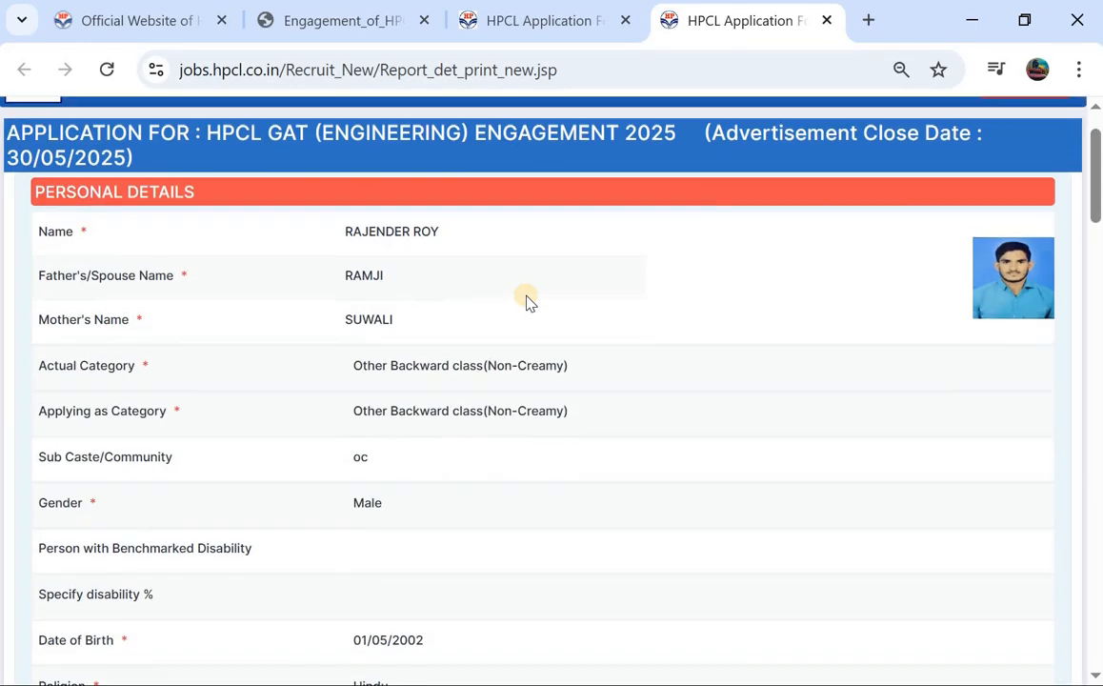
scroll(529, 301, "up", 1)
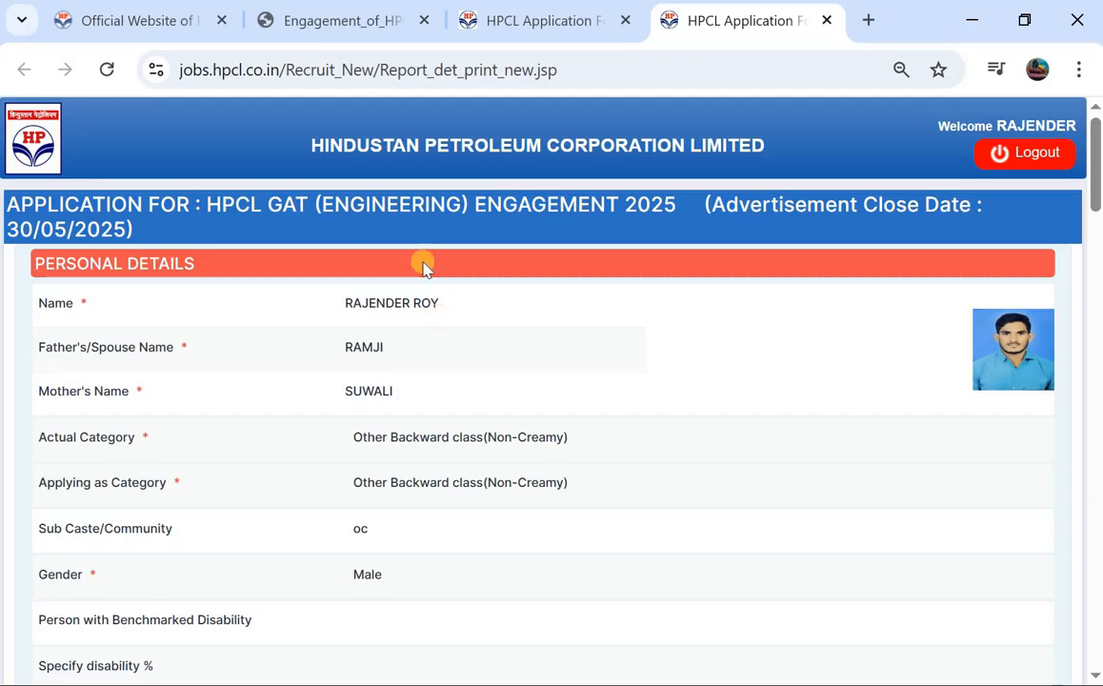
scroll(373, 246, "down", 1)
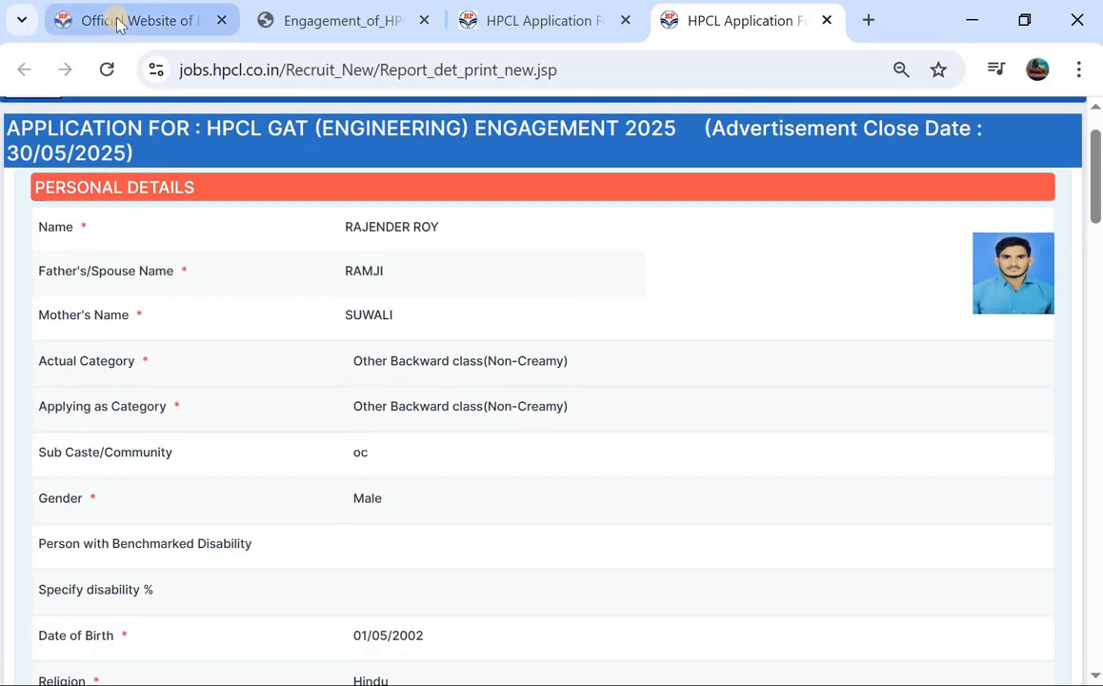
left_click(118, 24)
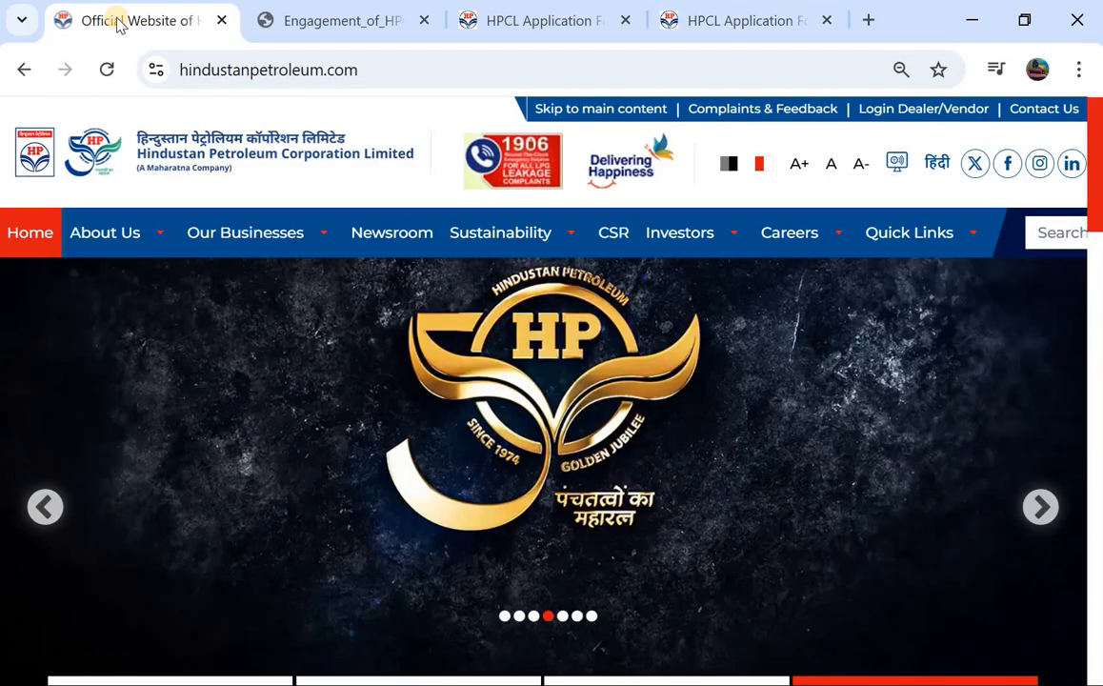